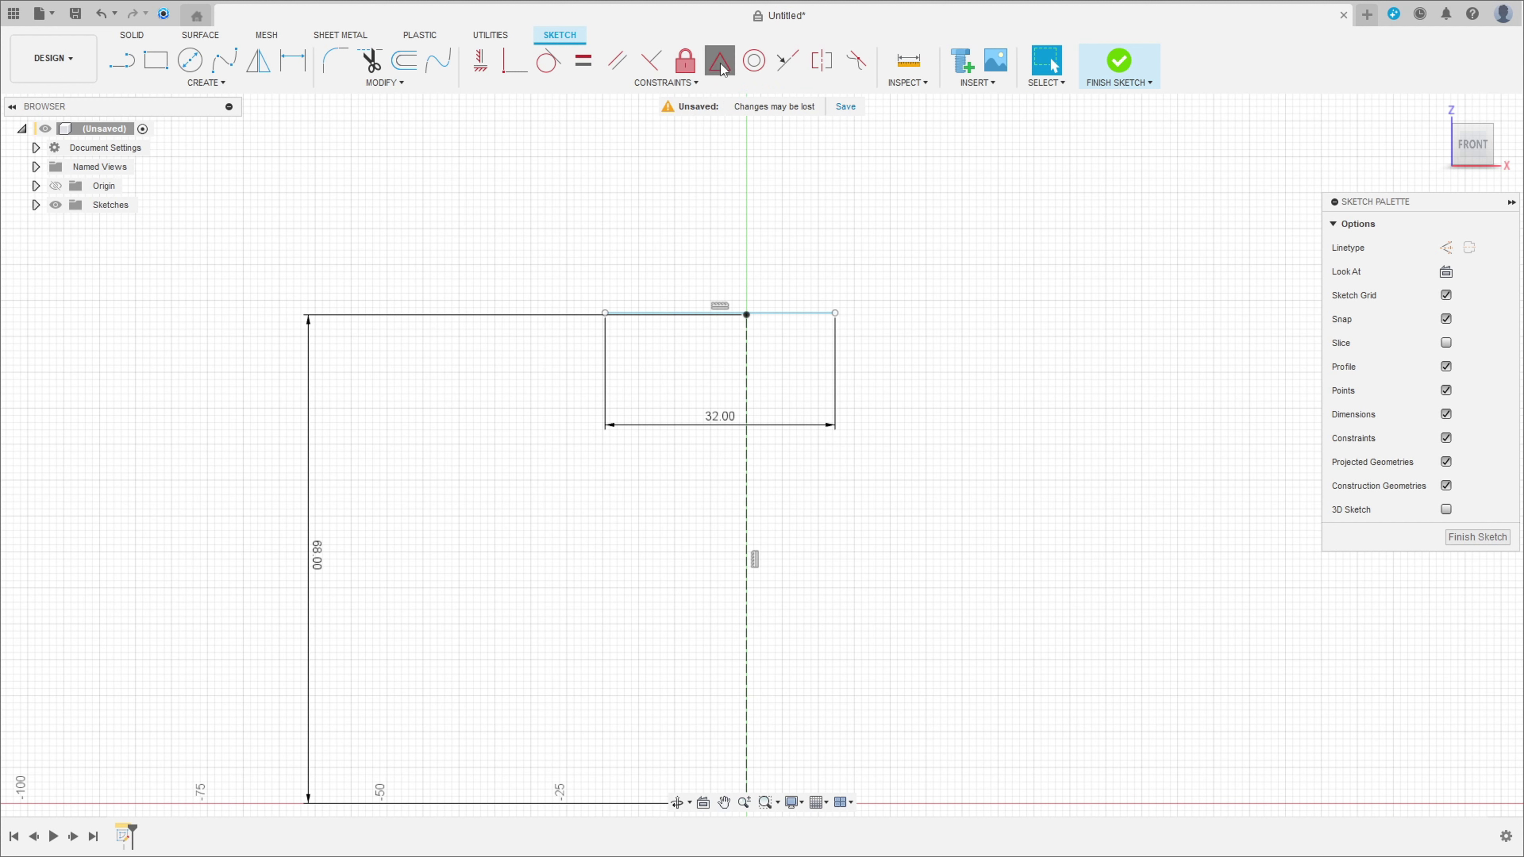
Step: Constrain the 32 mm line's midpoint to the upper end of the centerline and draw a 12 mm vertical line up from its left end
left_click(791, 313)
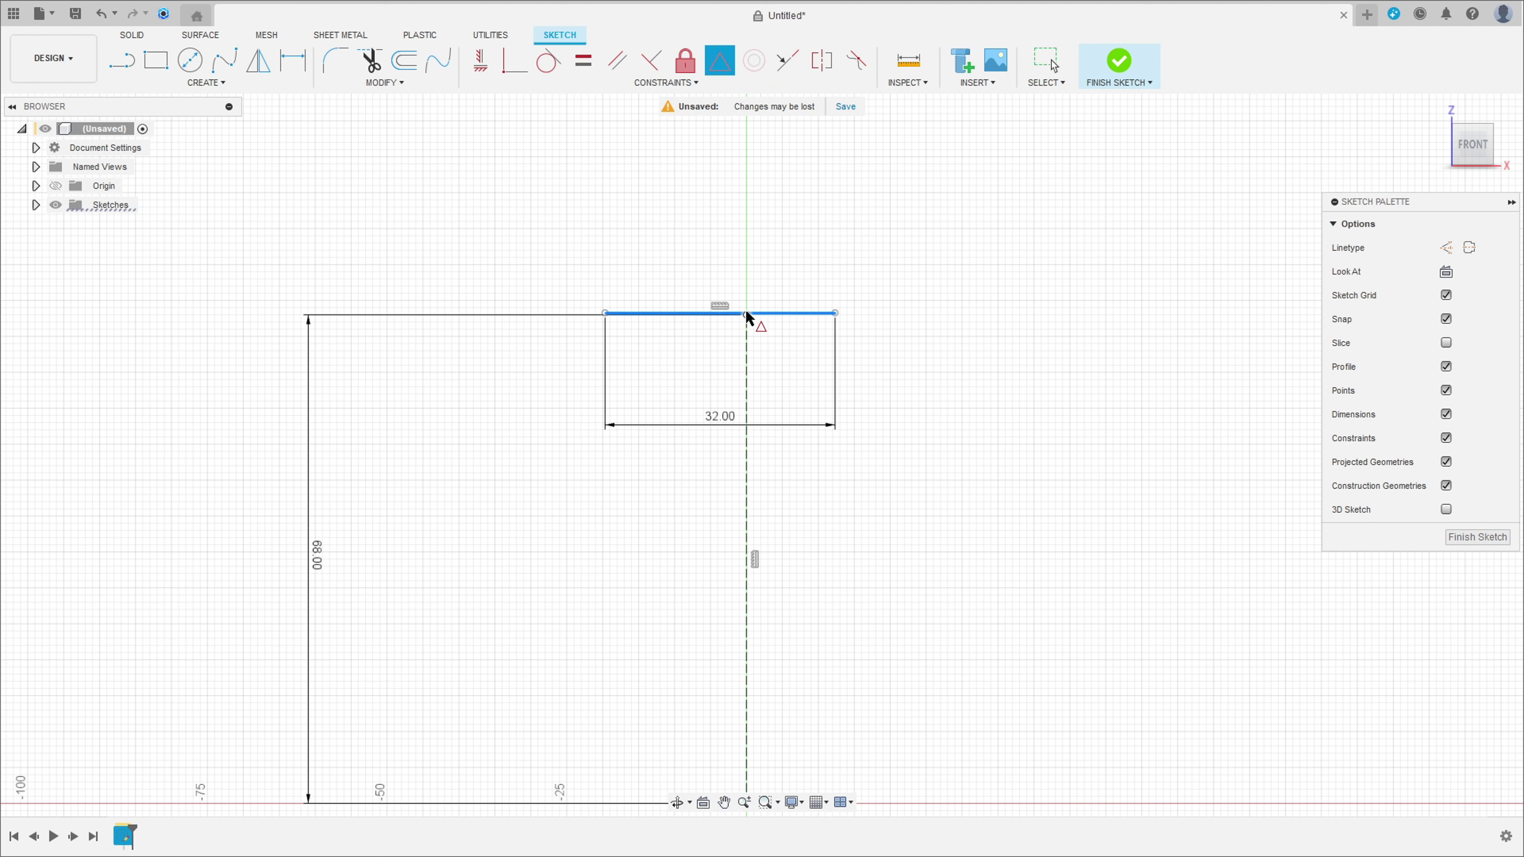
left_click(746, 314)
key("l")
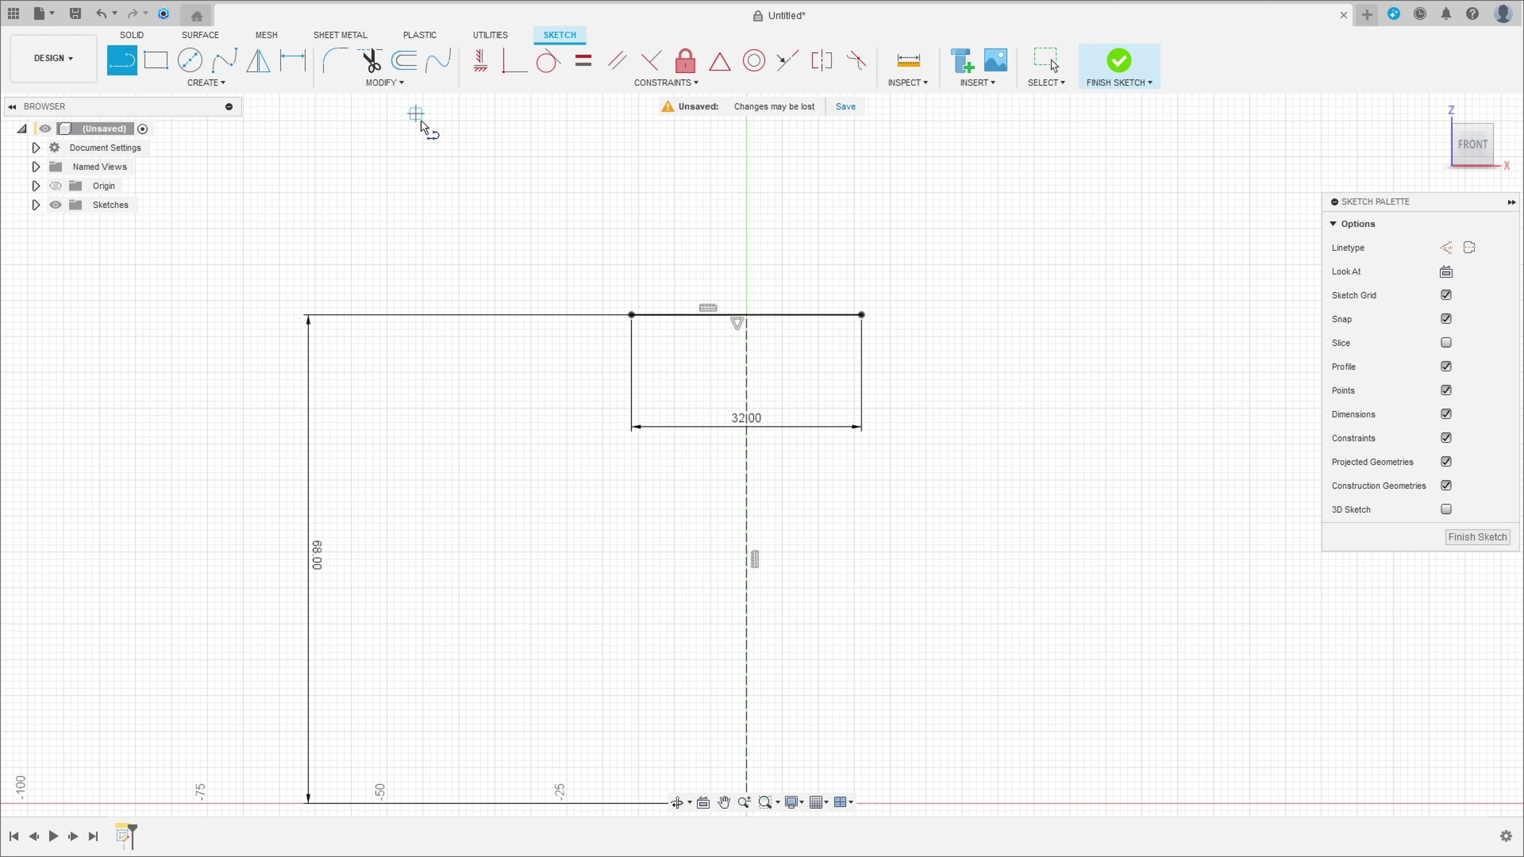
left_click(632, 314)
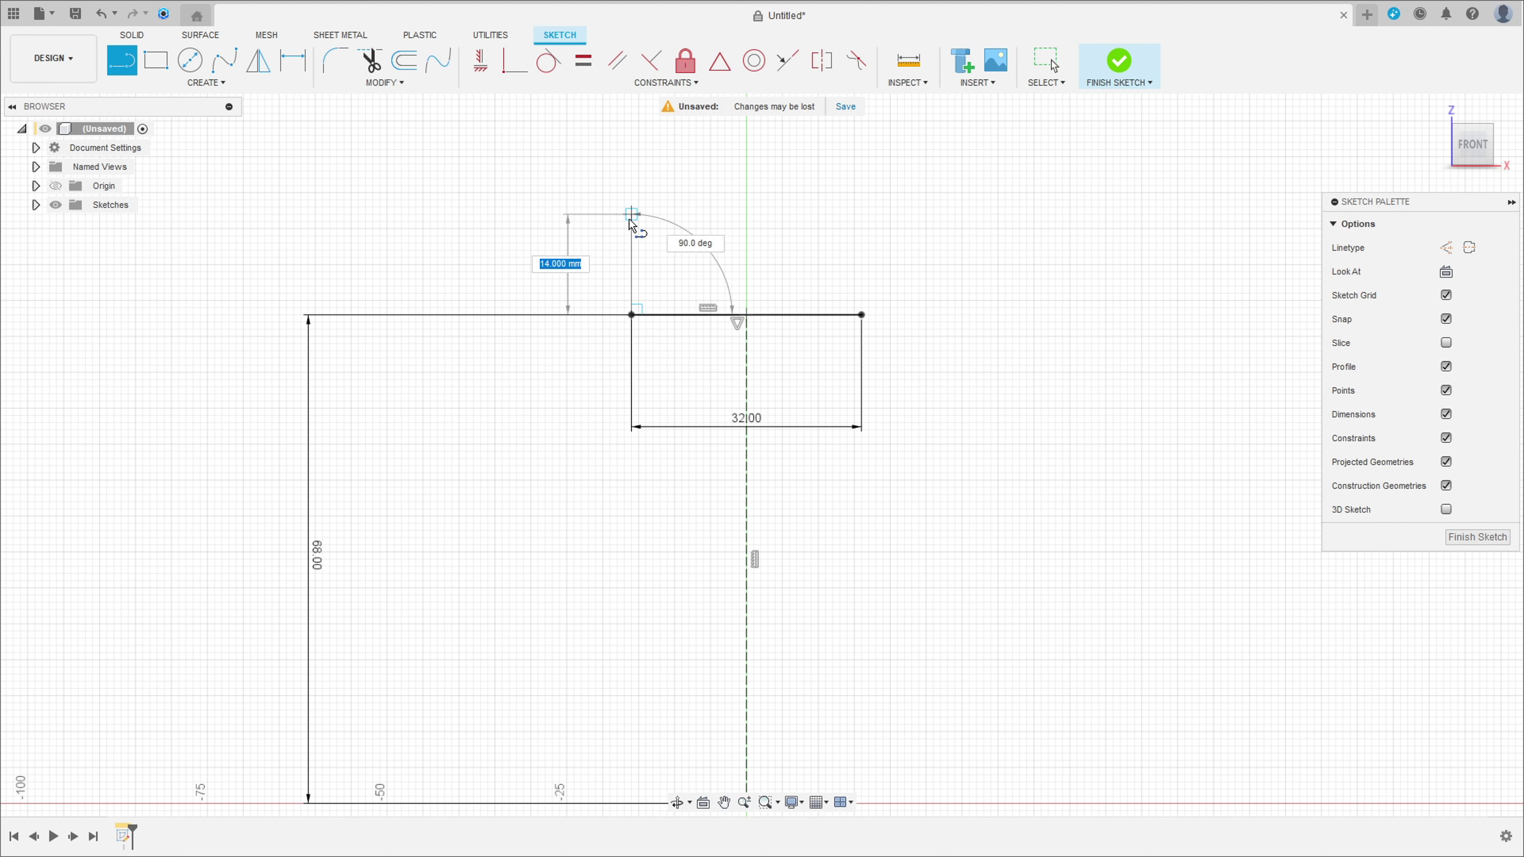
type("12")
key("Return")
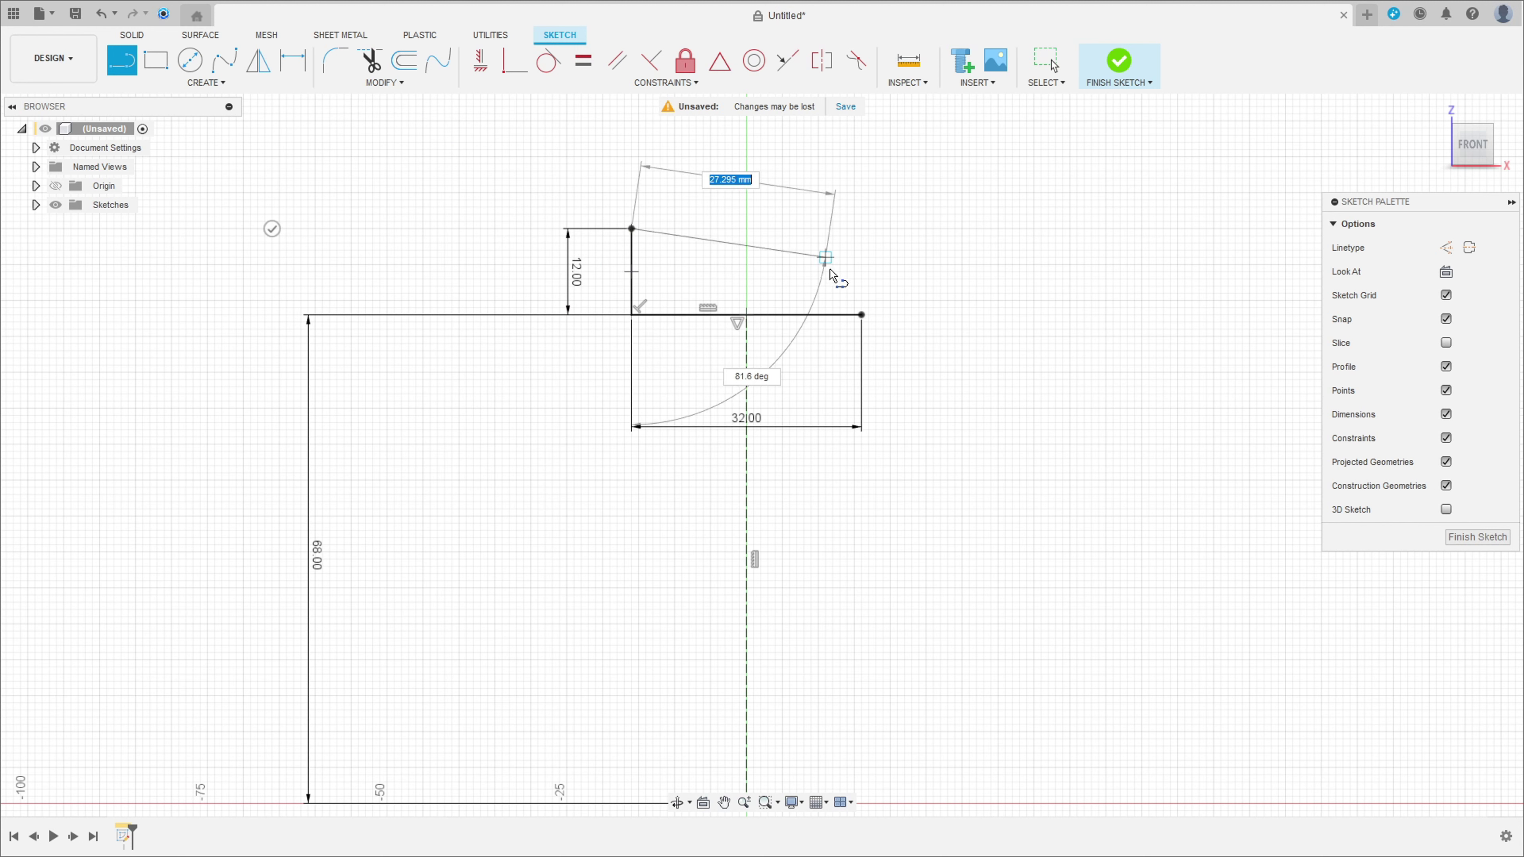
key("Escape")
Step: Draw a 12 mm vertical line above the base line's right end and a slanted line from its top toward the center
key("l")
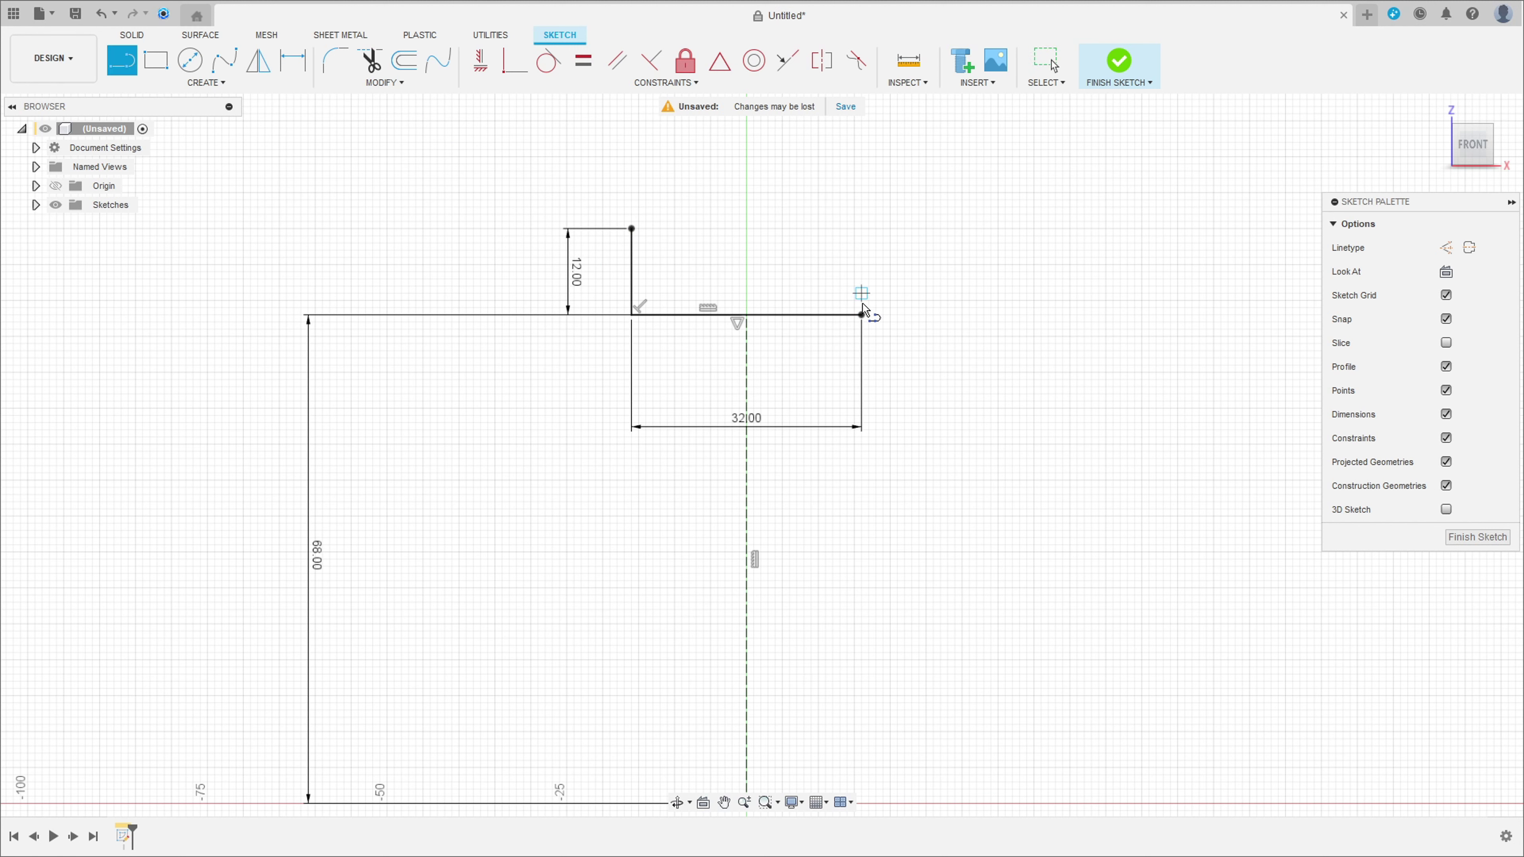
left_click(861, 315)
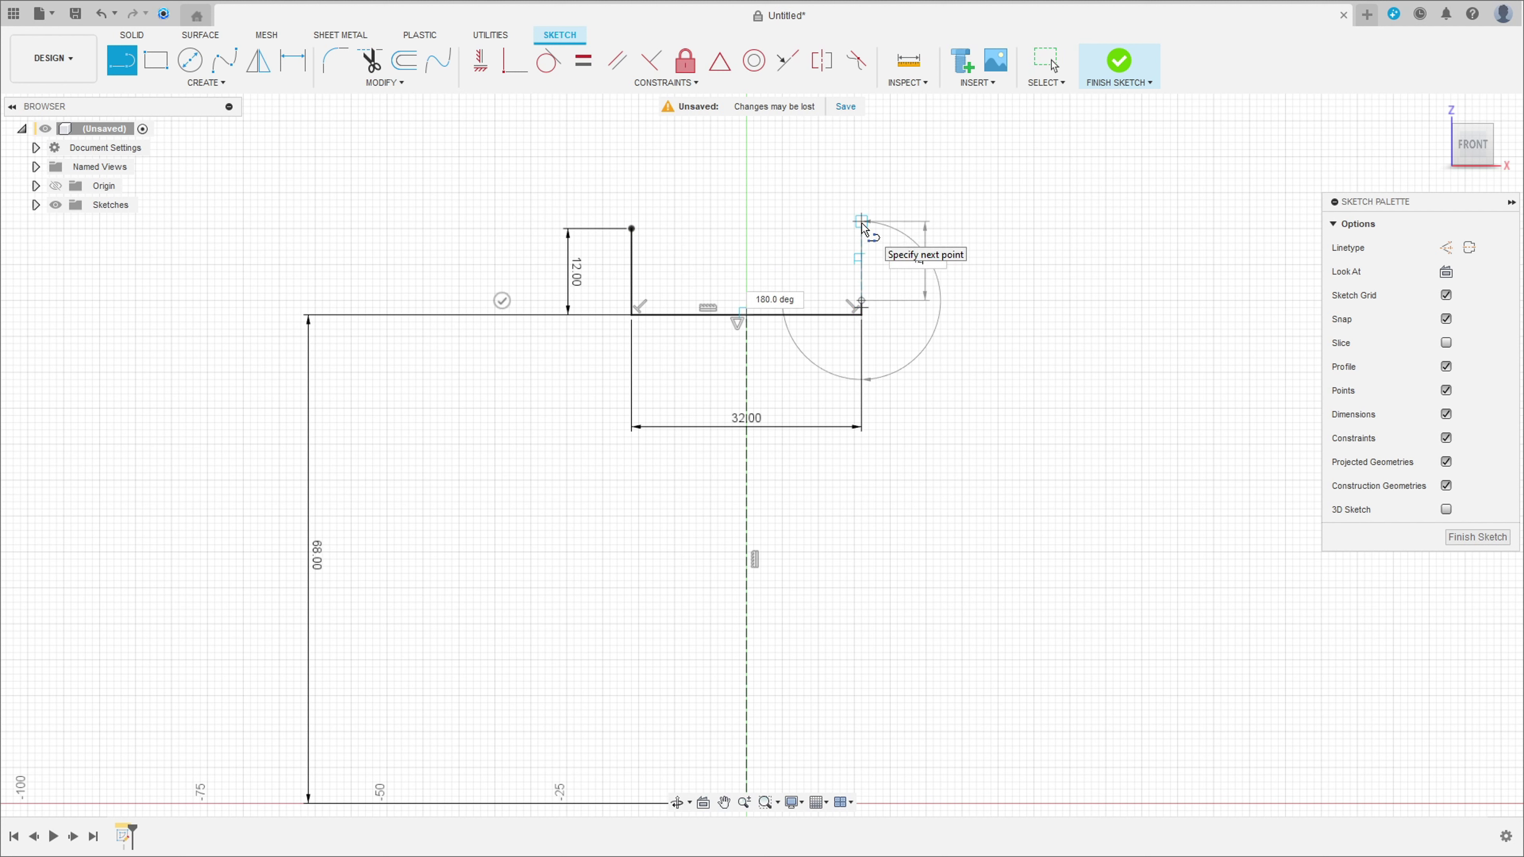
type("12")
key("Return")
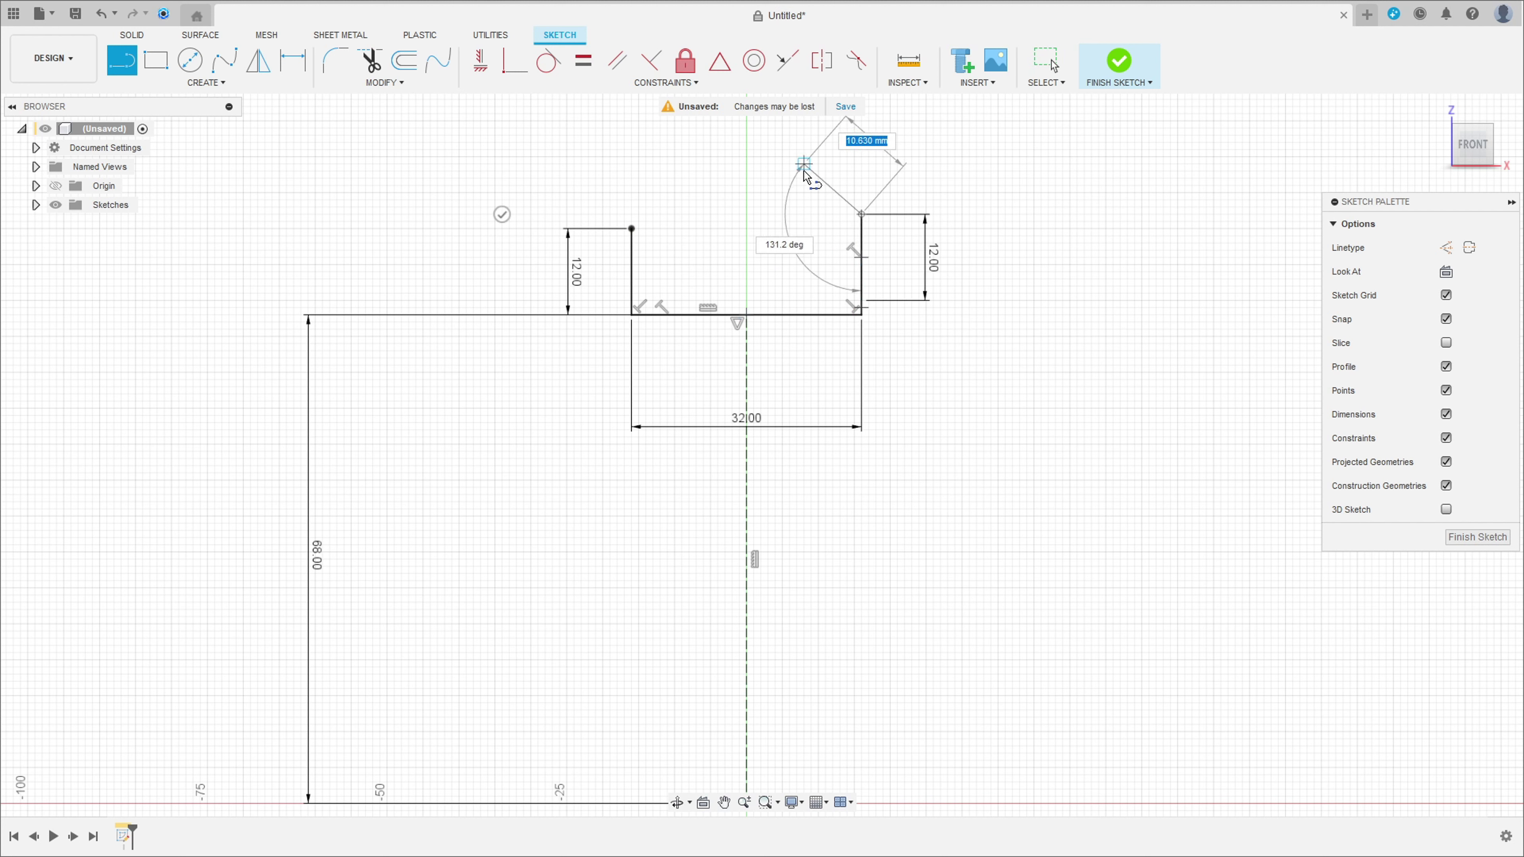
key("Escape")
Step: Delete the stray short segment at the lower right corner and make the right vertical line's lower endpoint coincident with the base line's end
scroll(865, 307, "up", 5)
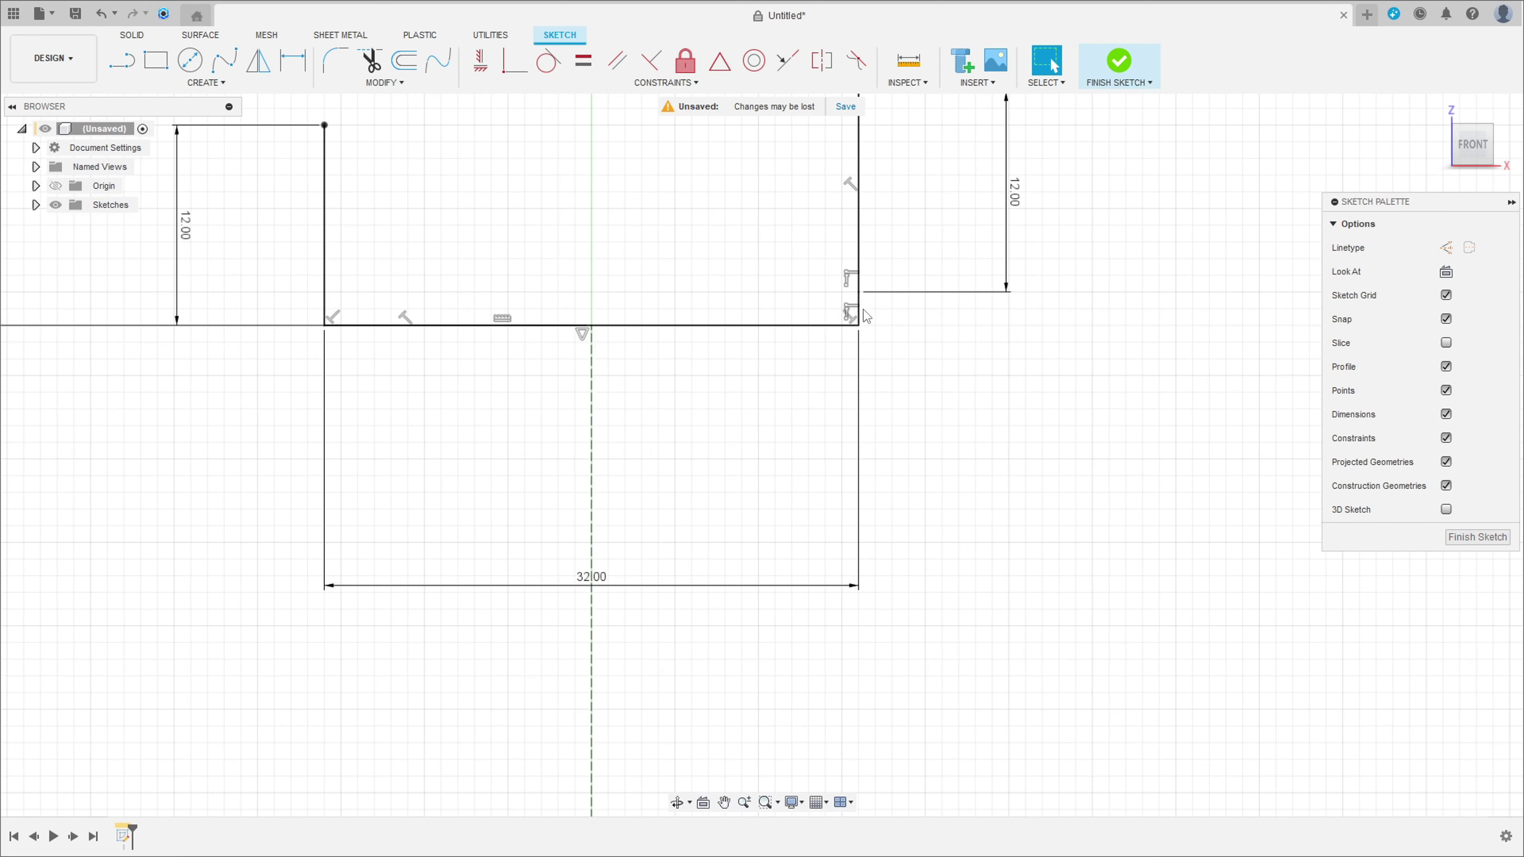
left_click(859, 310)
key("Delete")
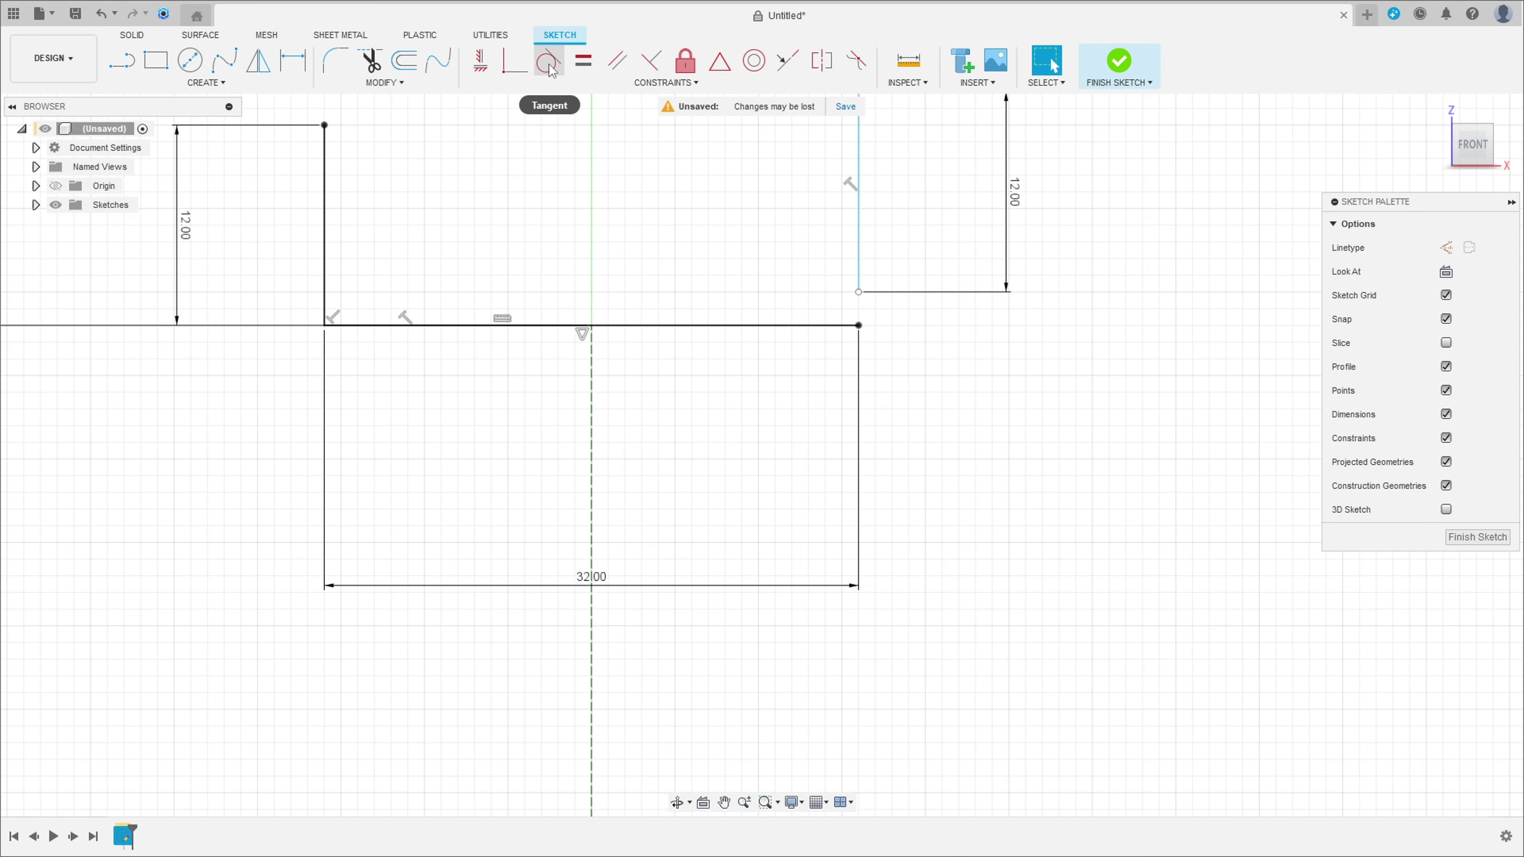
left_click(515, 60)
left_click(860, 294)
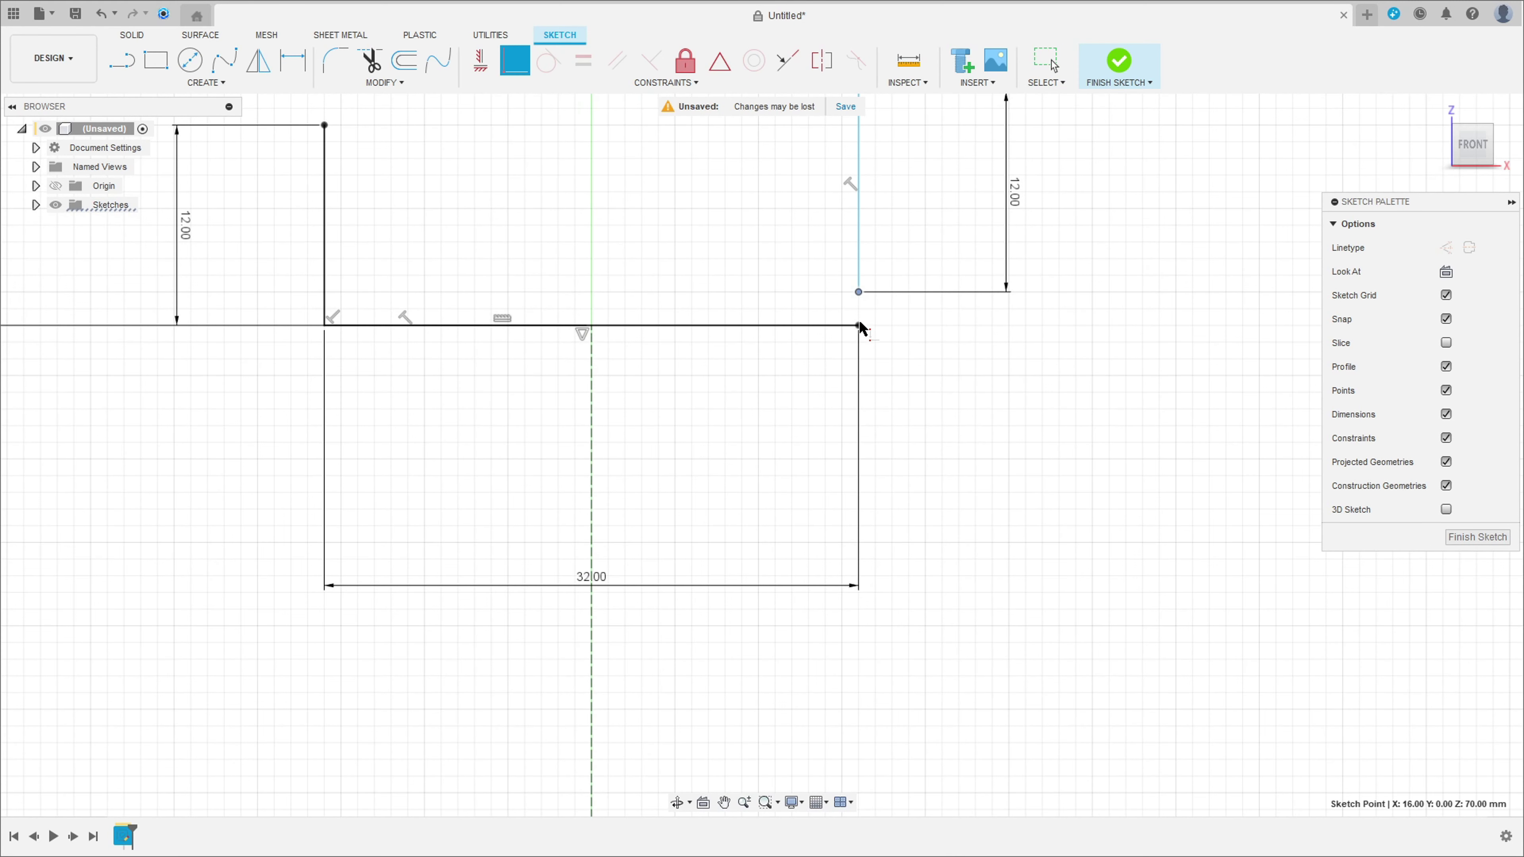
left_click(859, 326)
scroll(840, 321, "down", 3)
middle_click_drag(817, 316, 878, 490)
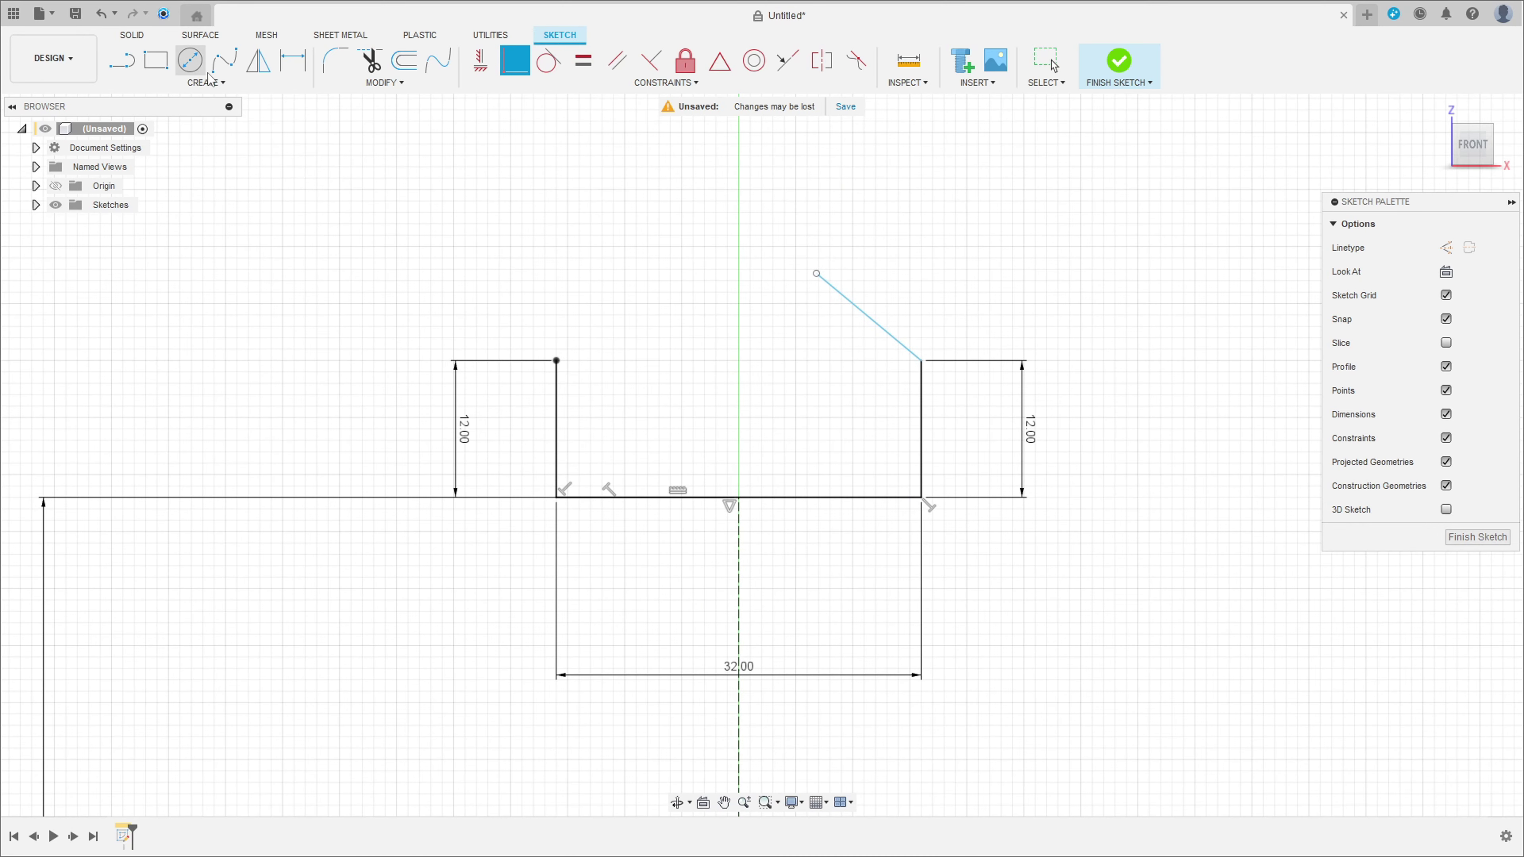
Step: Draw a slanted line from the top of the left vertical line up toward the center
left_click(122, 60)
left_click(556, 360)
left_click(658, 280)
Step: Connect the inner ends of the two slanted lines with a three-point arc curving downward
left_click(206, 83)
mouse_move(198, 149)
left_click(246, 149)
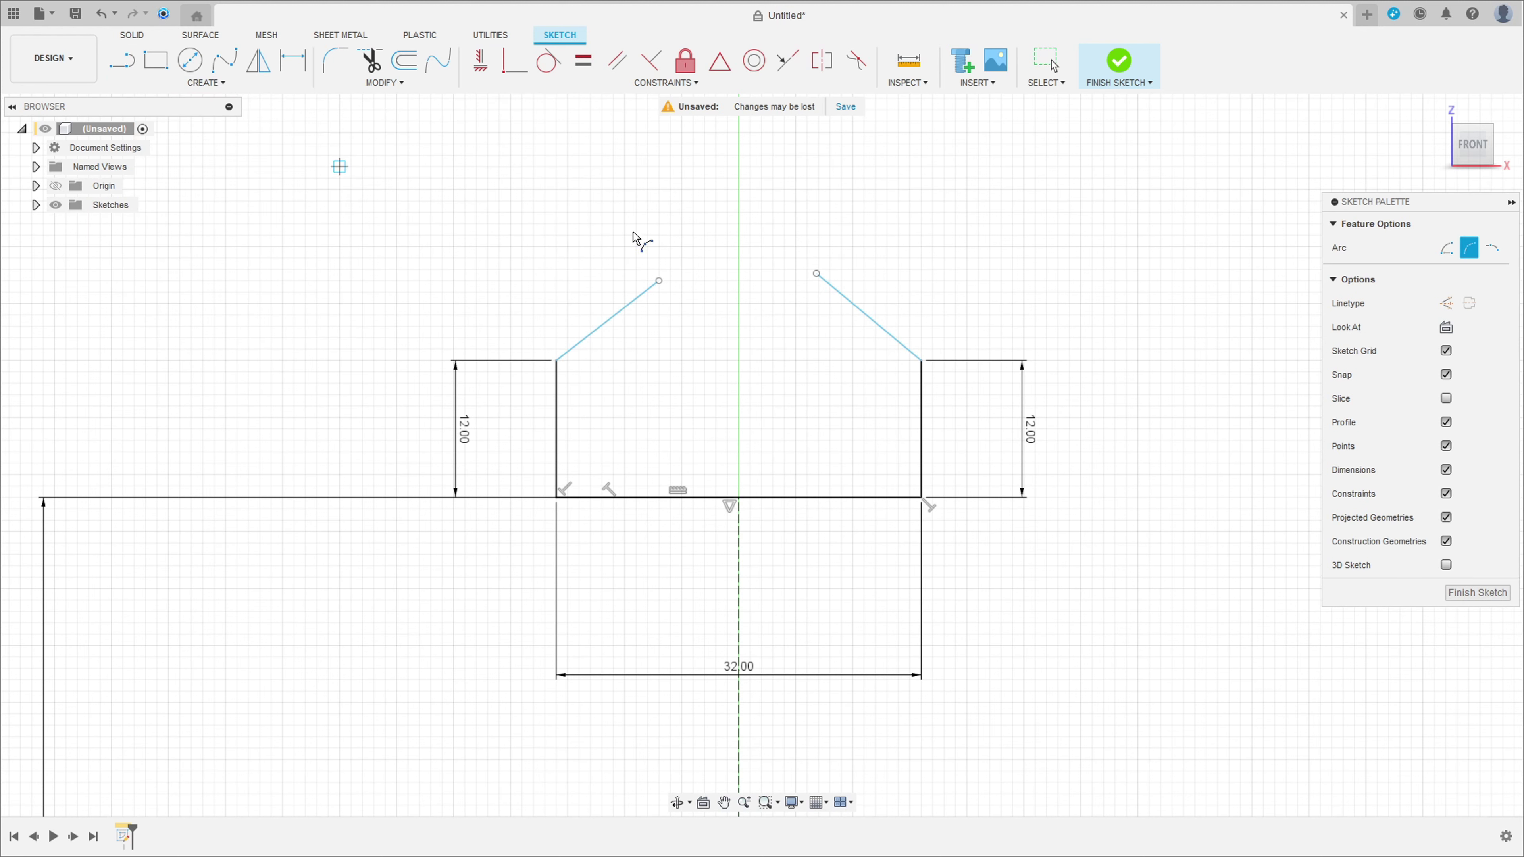
left_click(658, 280)
left_click(817, 274)
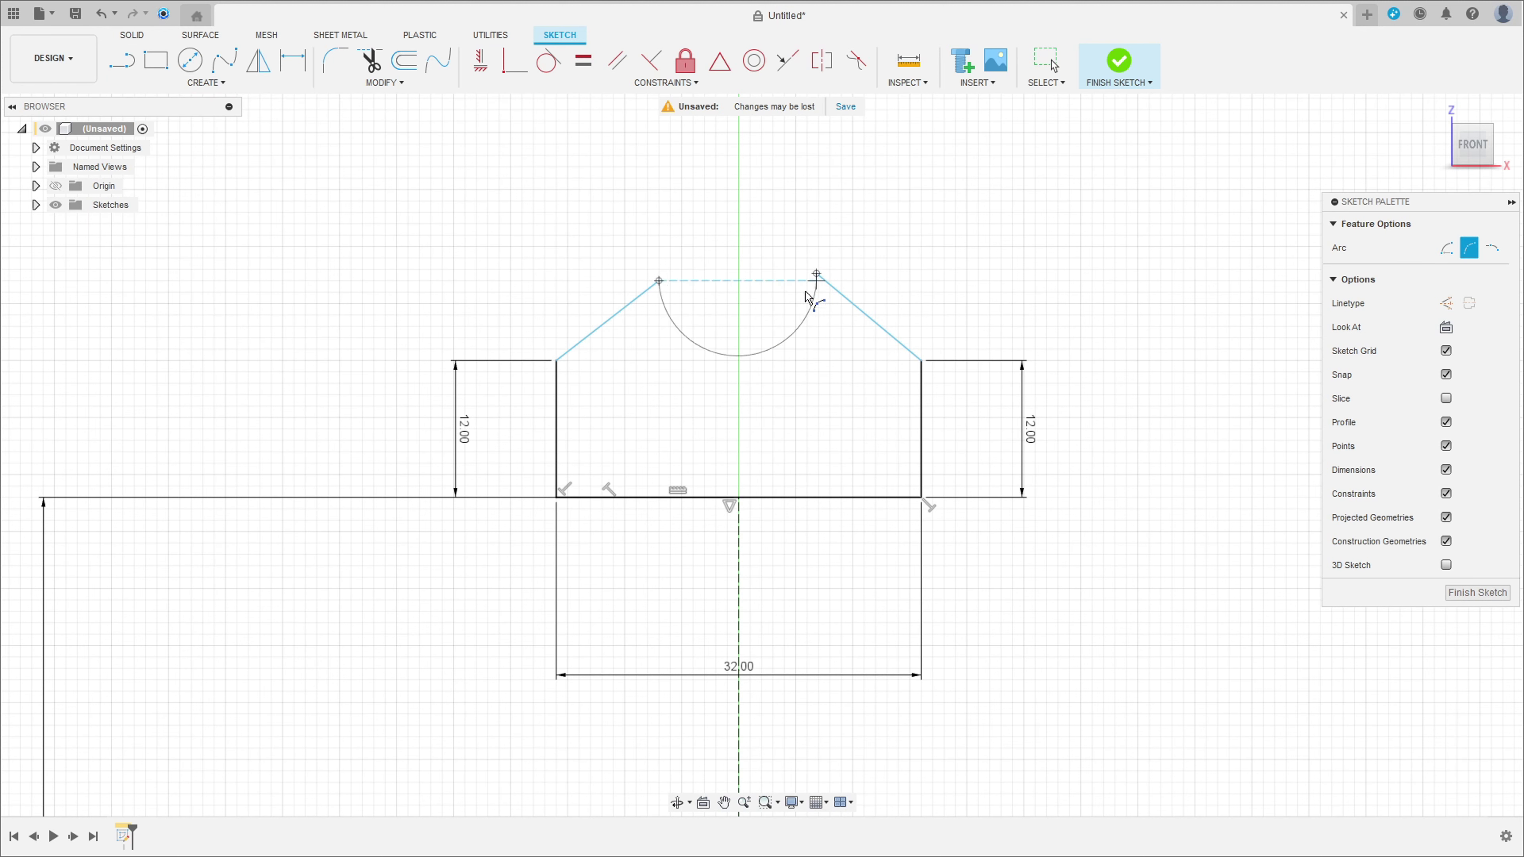
left_click(761, 339)
key("Escape")
scroll(743, 380, "down", 2)
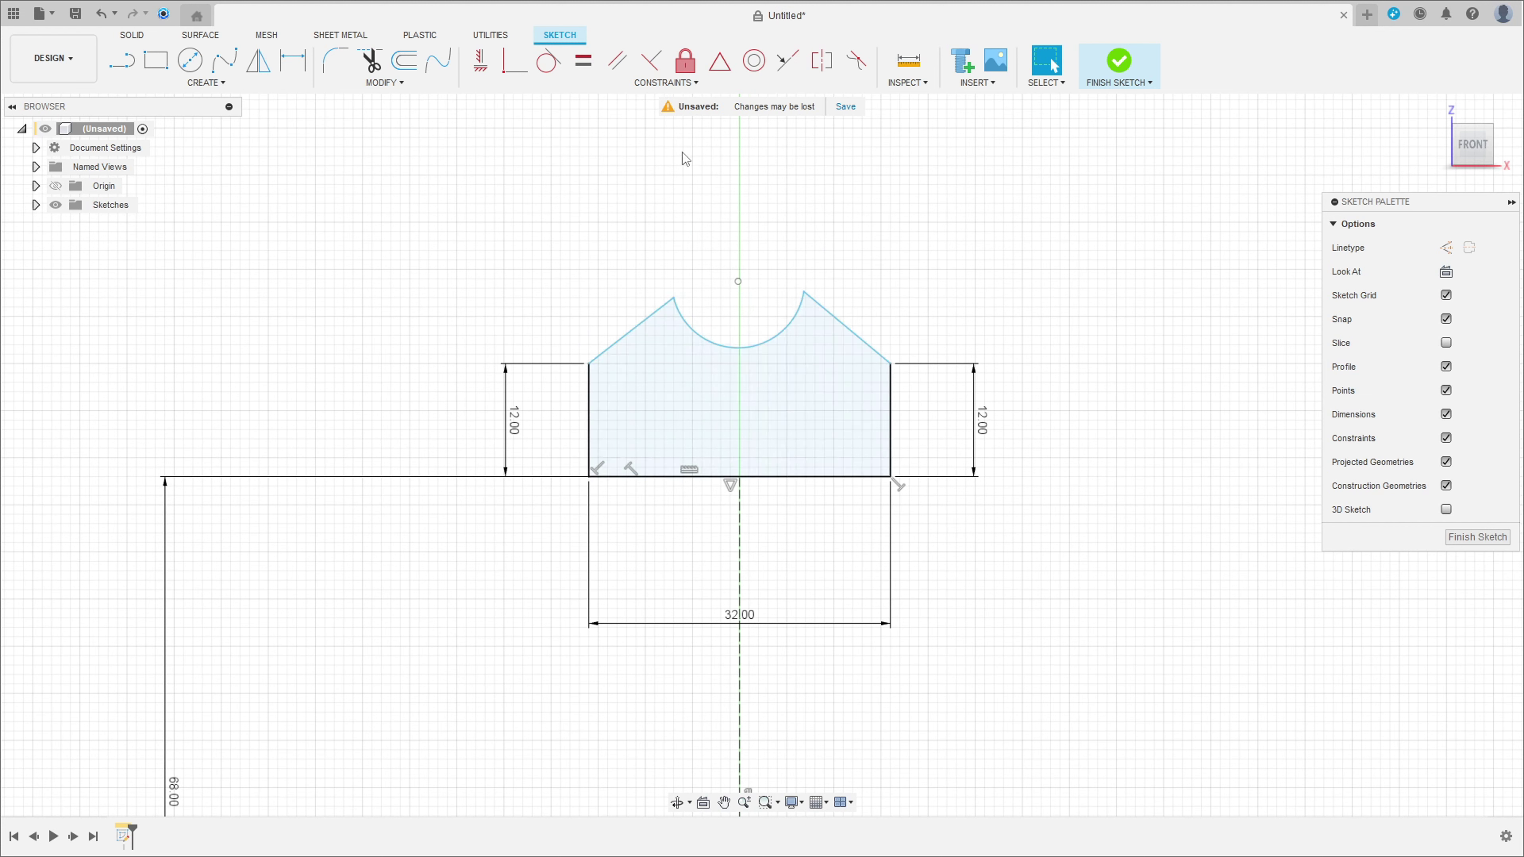
Step: Align the arc's two endpoints horizontally and its center point vertically with the origin using the Horizontal/Vertical constraint
left_click(479, 60)
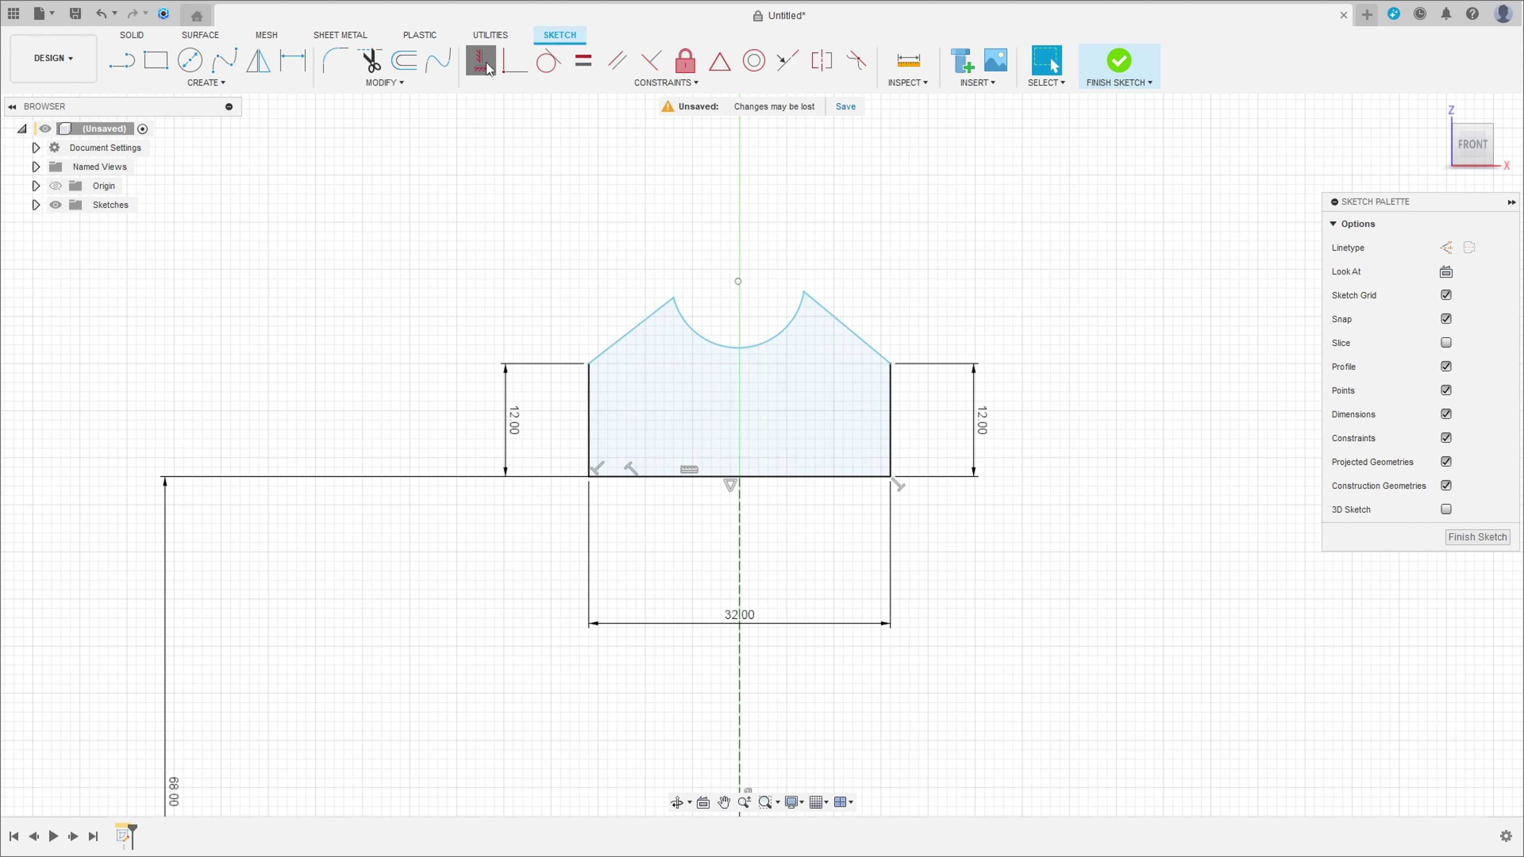
left_click(674, 297)
left_click(804, 293)
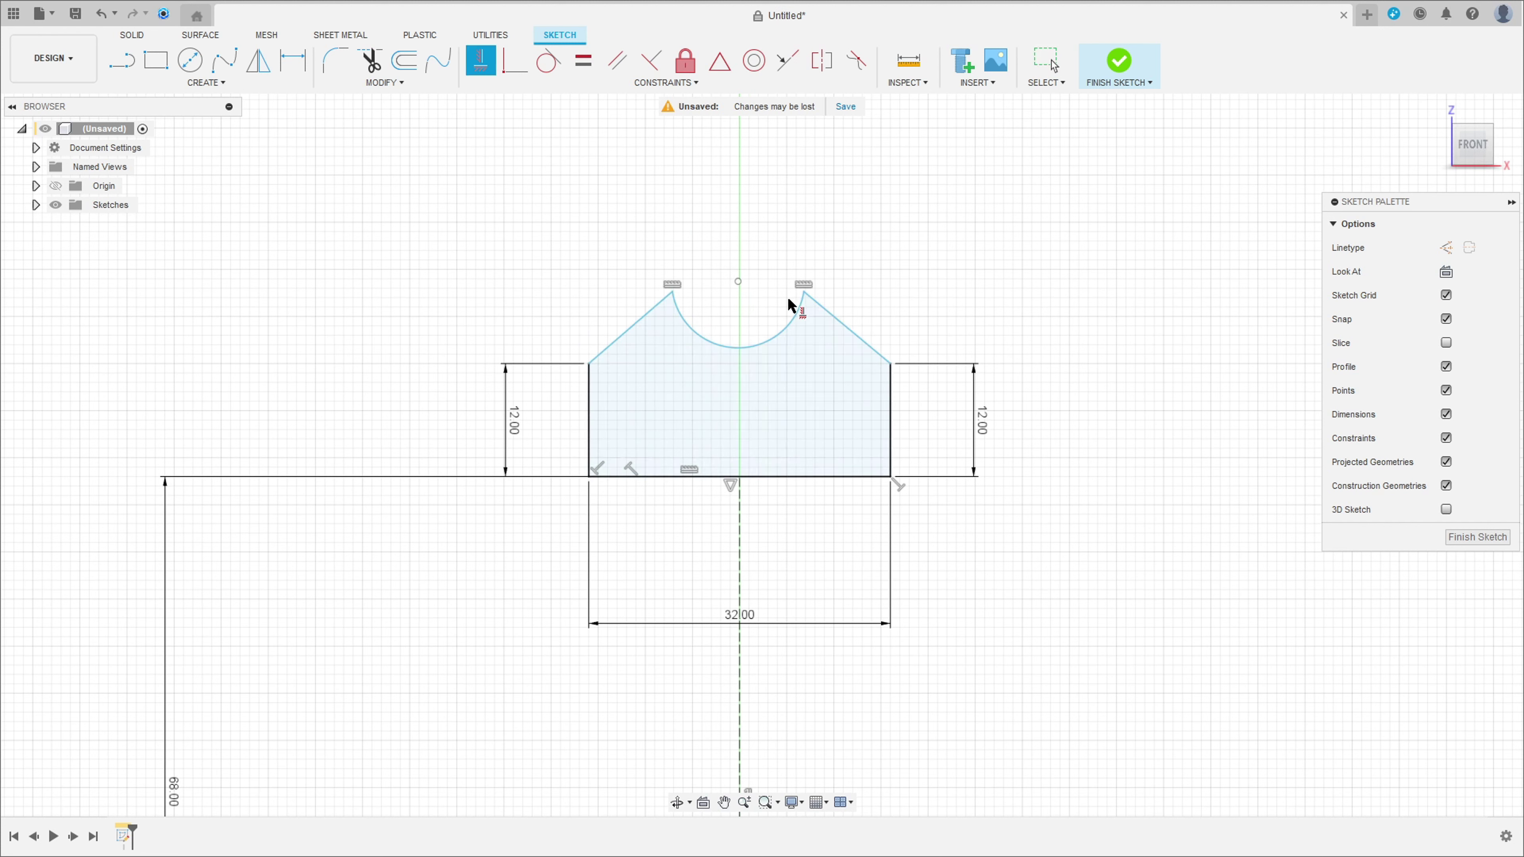
left_click(739, 282)
scroll(738, 600, "down", 4)
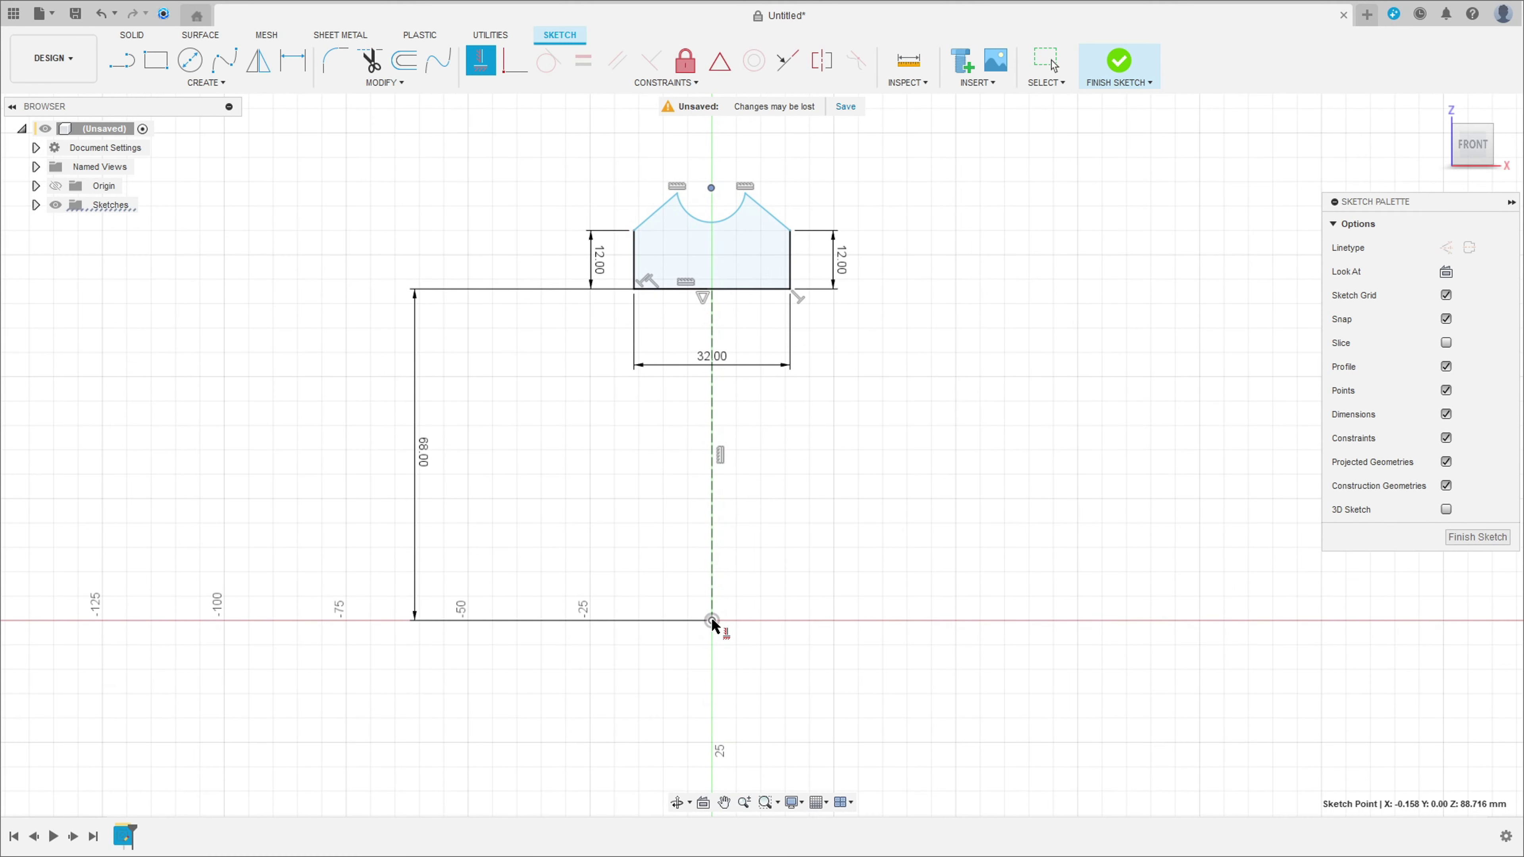
left_click(712, 622)
Step: Dimension the vertical distance from the origin to the arc's center point as 100 mm
key("d")
left_click(713, 187)
left_click(713, 621)
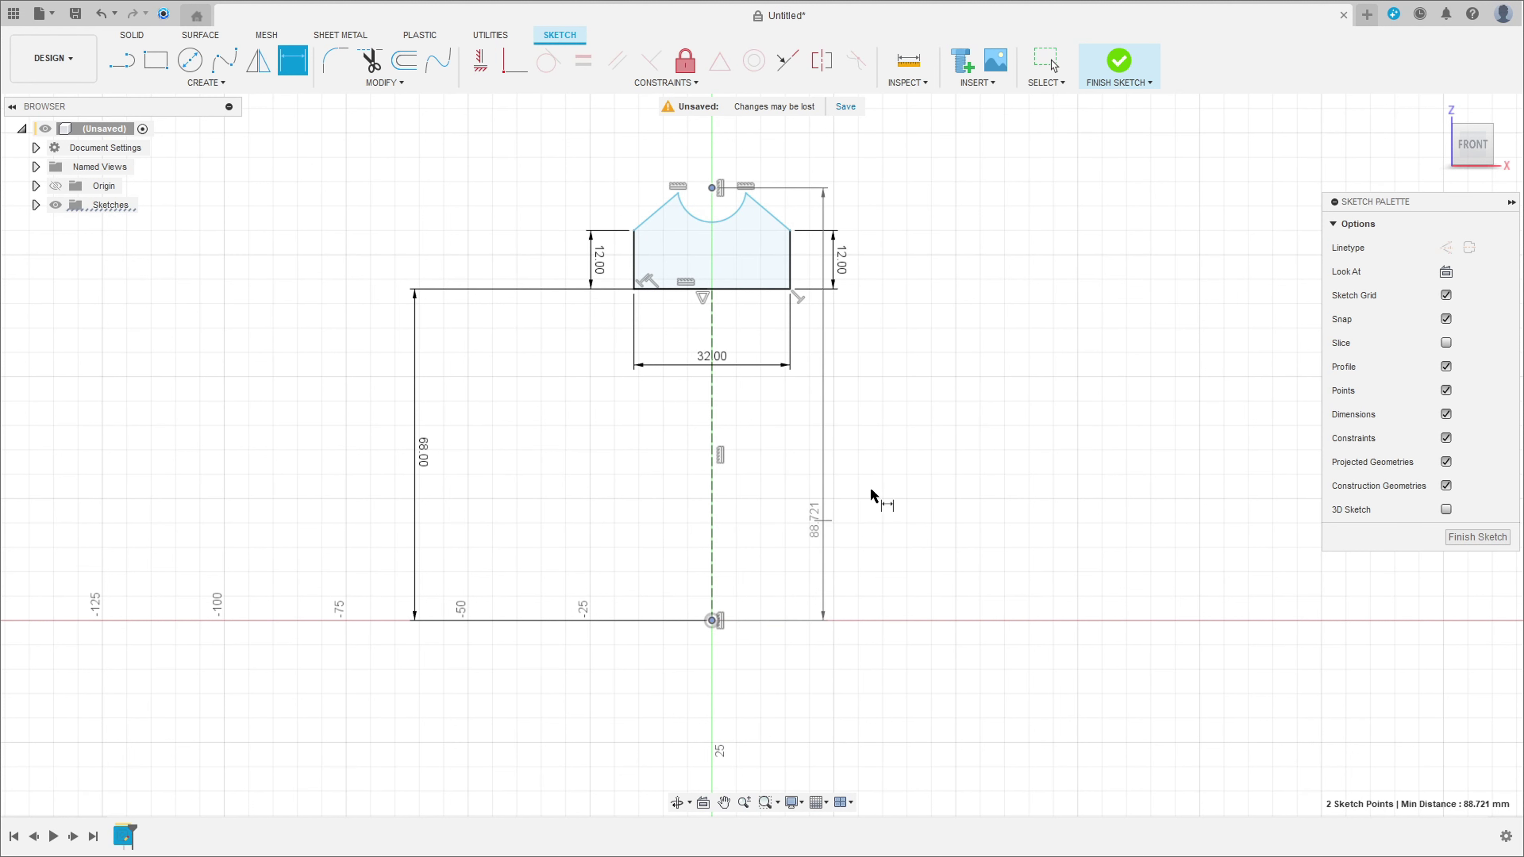
left_click(965, 450)
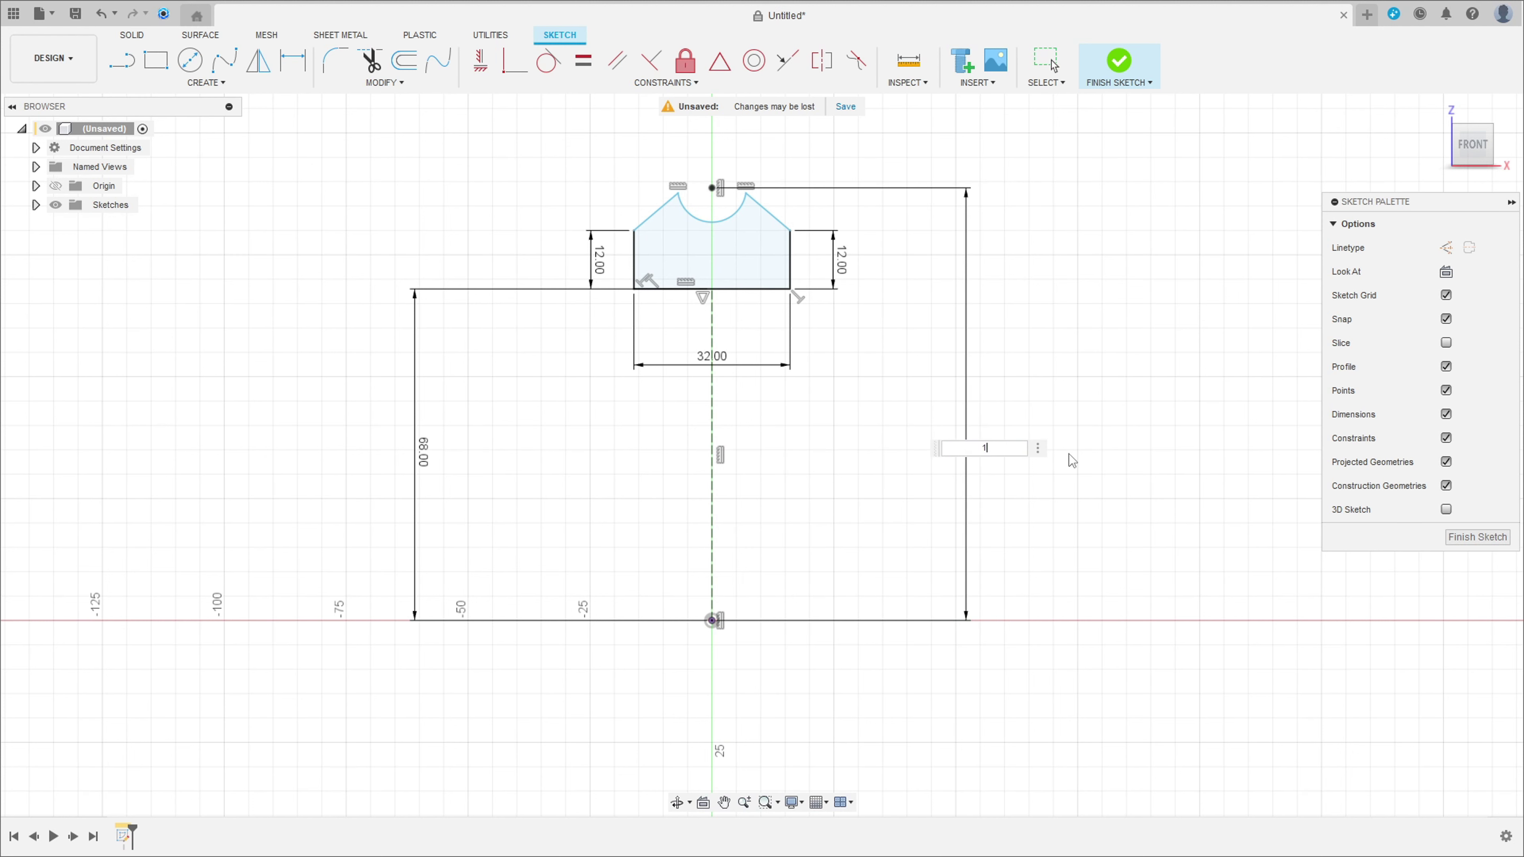
key("Return")
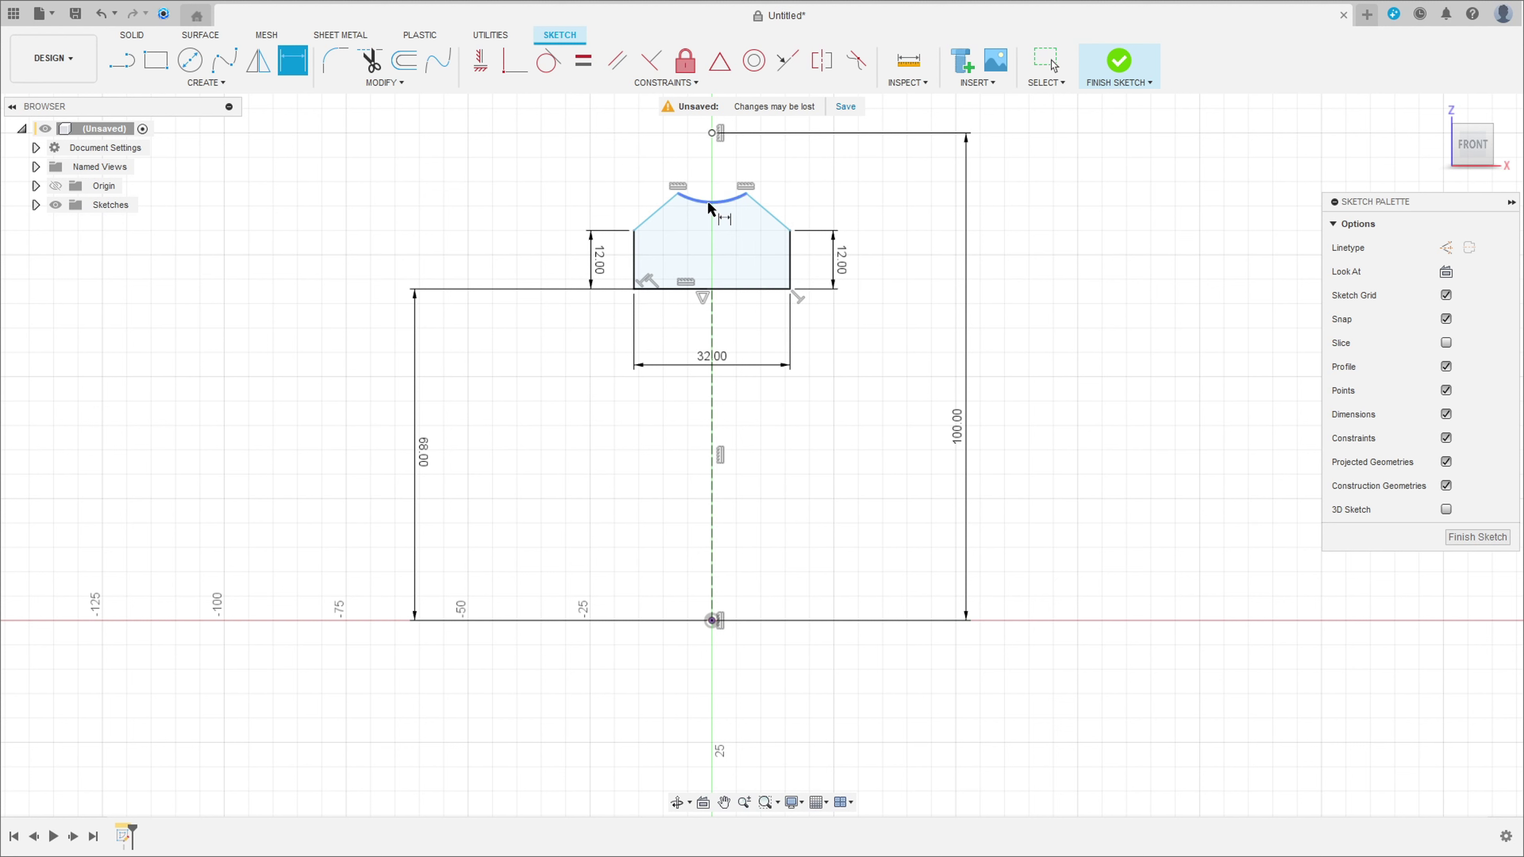
Step: Dimension the arc's radius as 16 mm
left_click(709, 203)
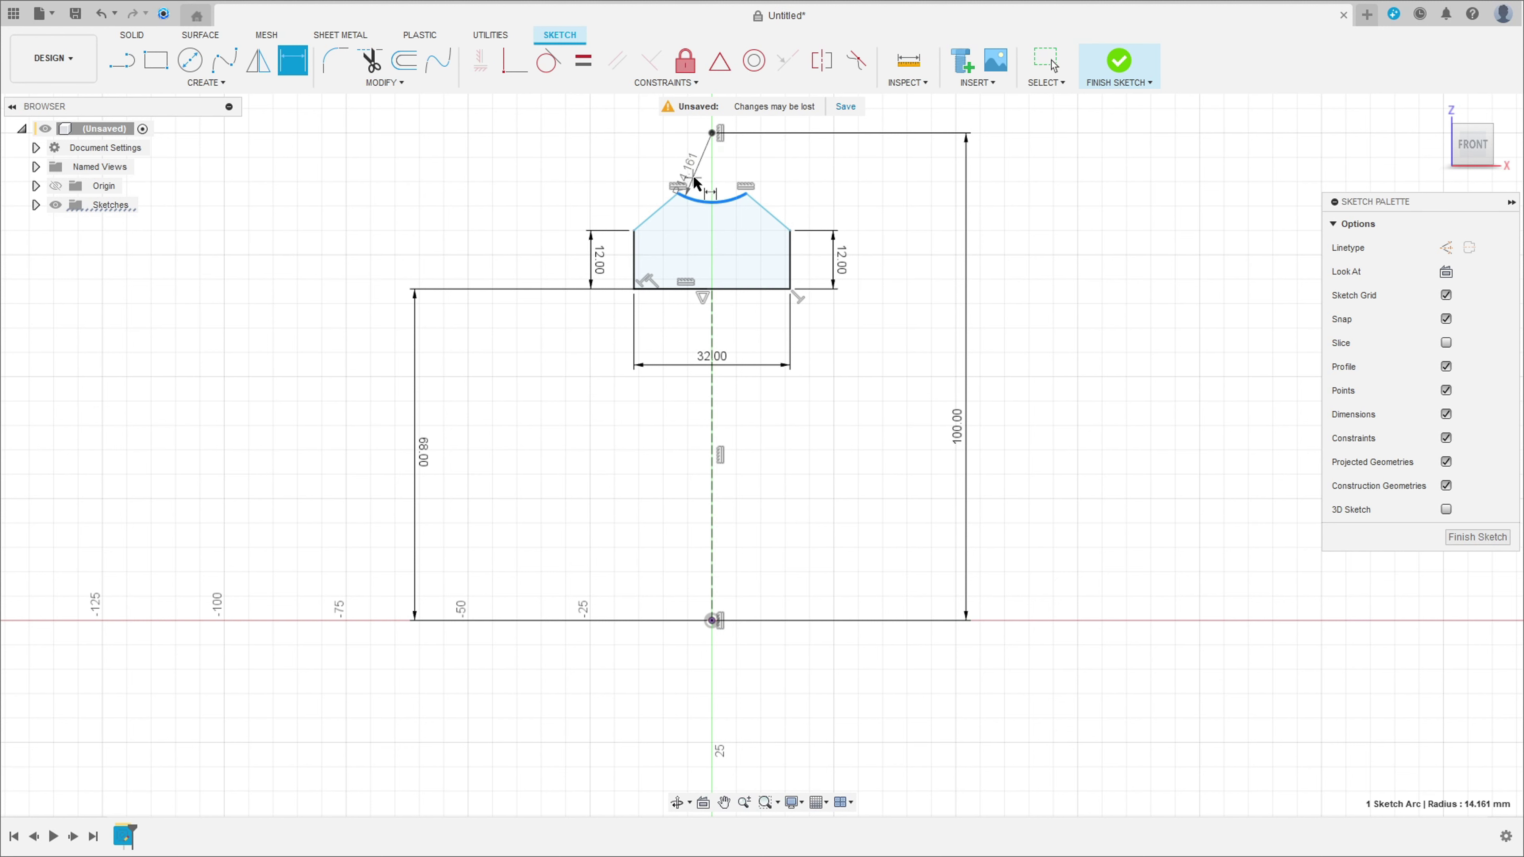
left_click(725, 171)
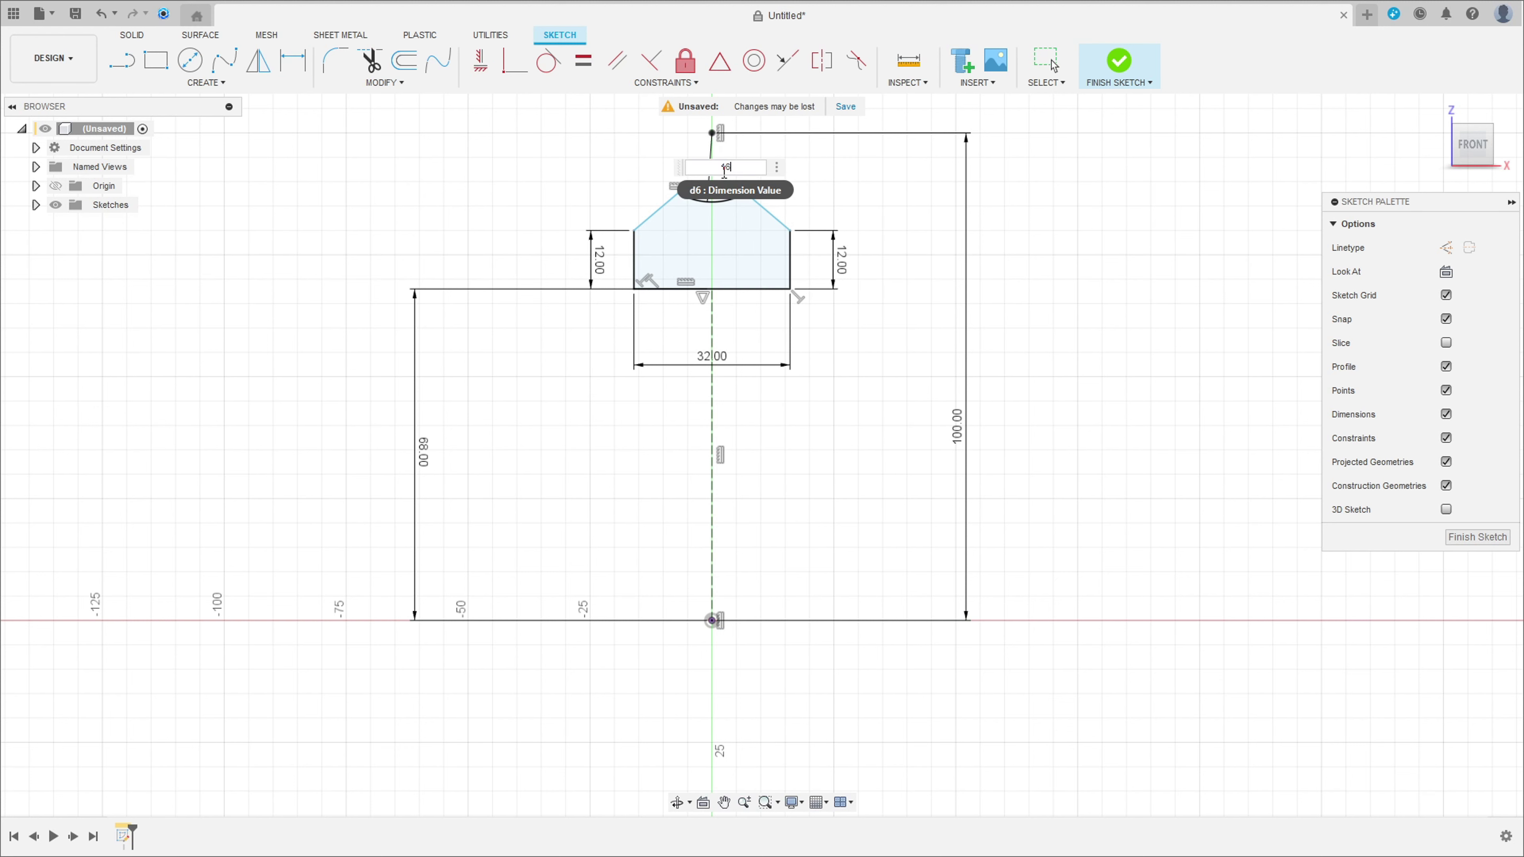
type("16")
key("Return")
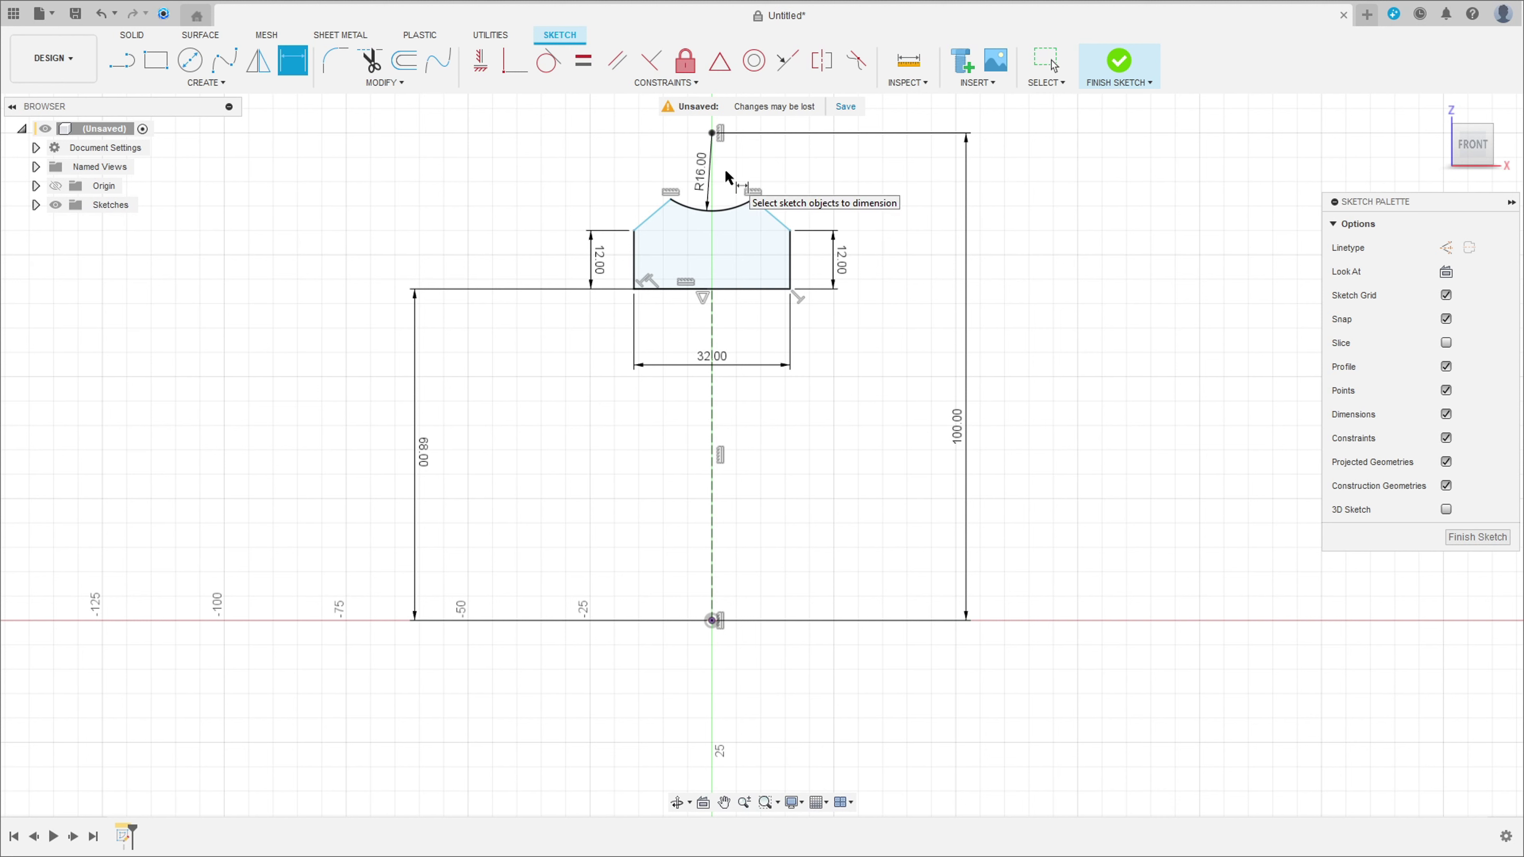
Step: Dimension the angle between the two slanted lines as 70° and place the dimension inside the profile below the arc
left_click(663, 215)
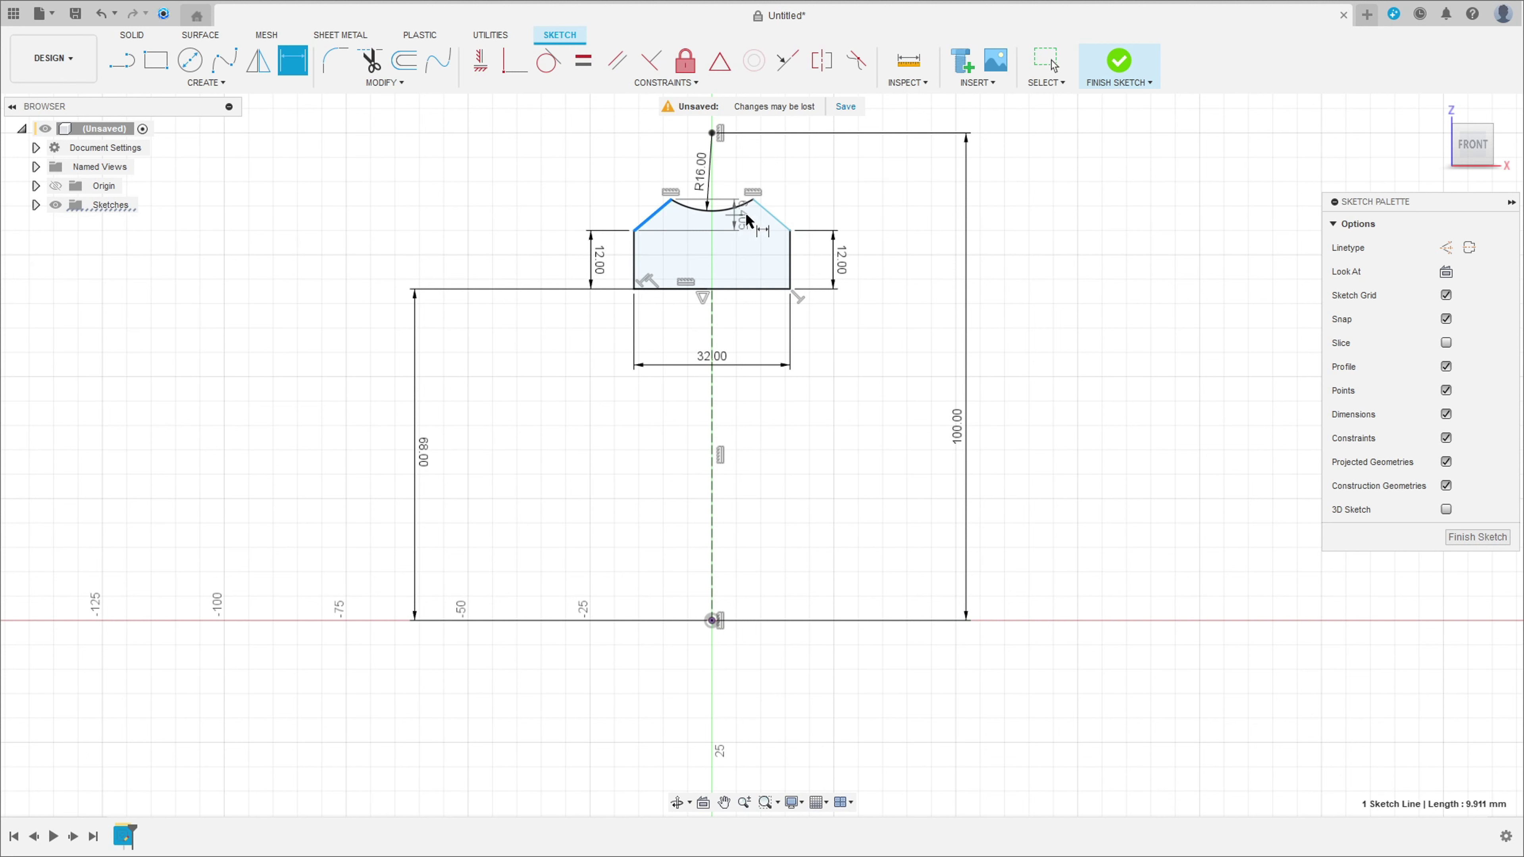
left_click(769, 214)
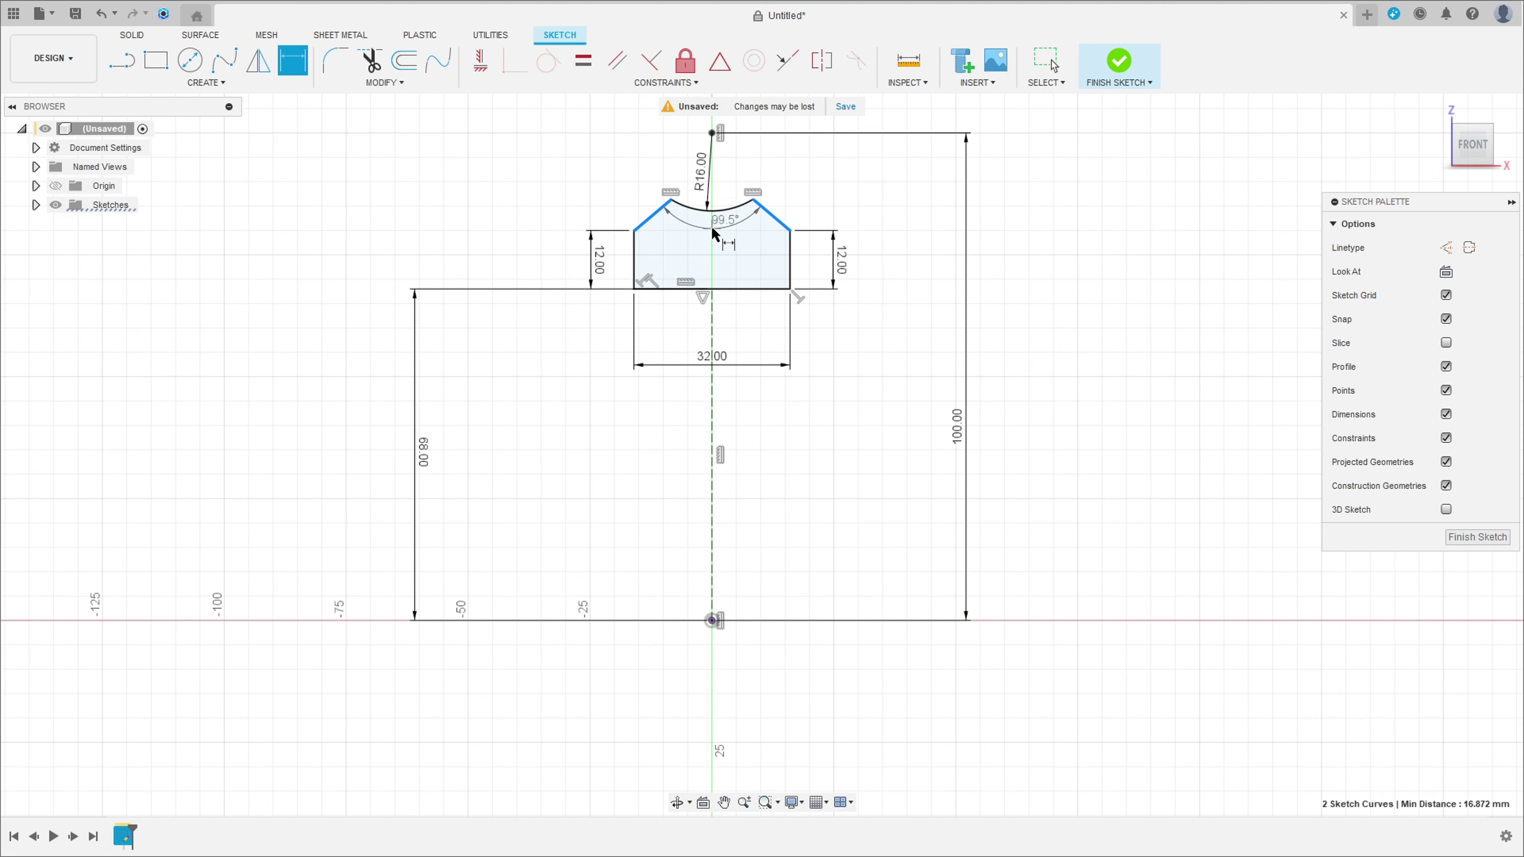
left_click(719, 246)
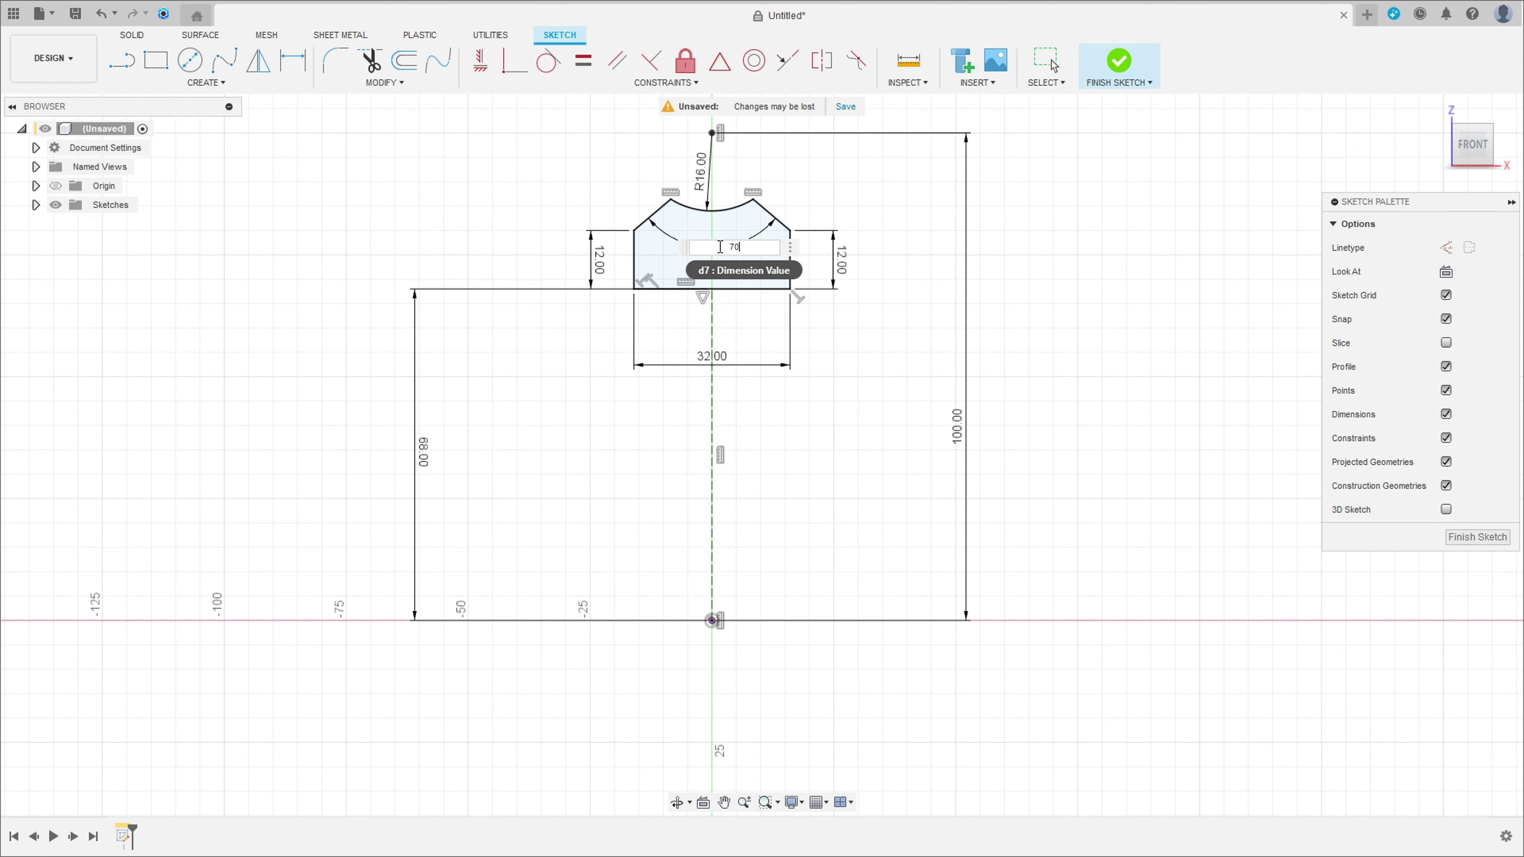
key("Return")
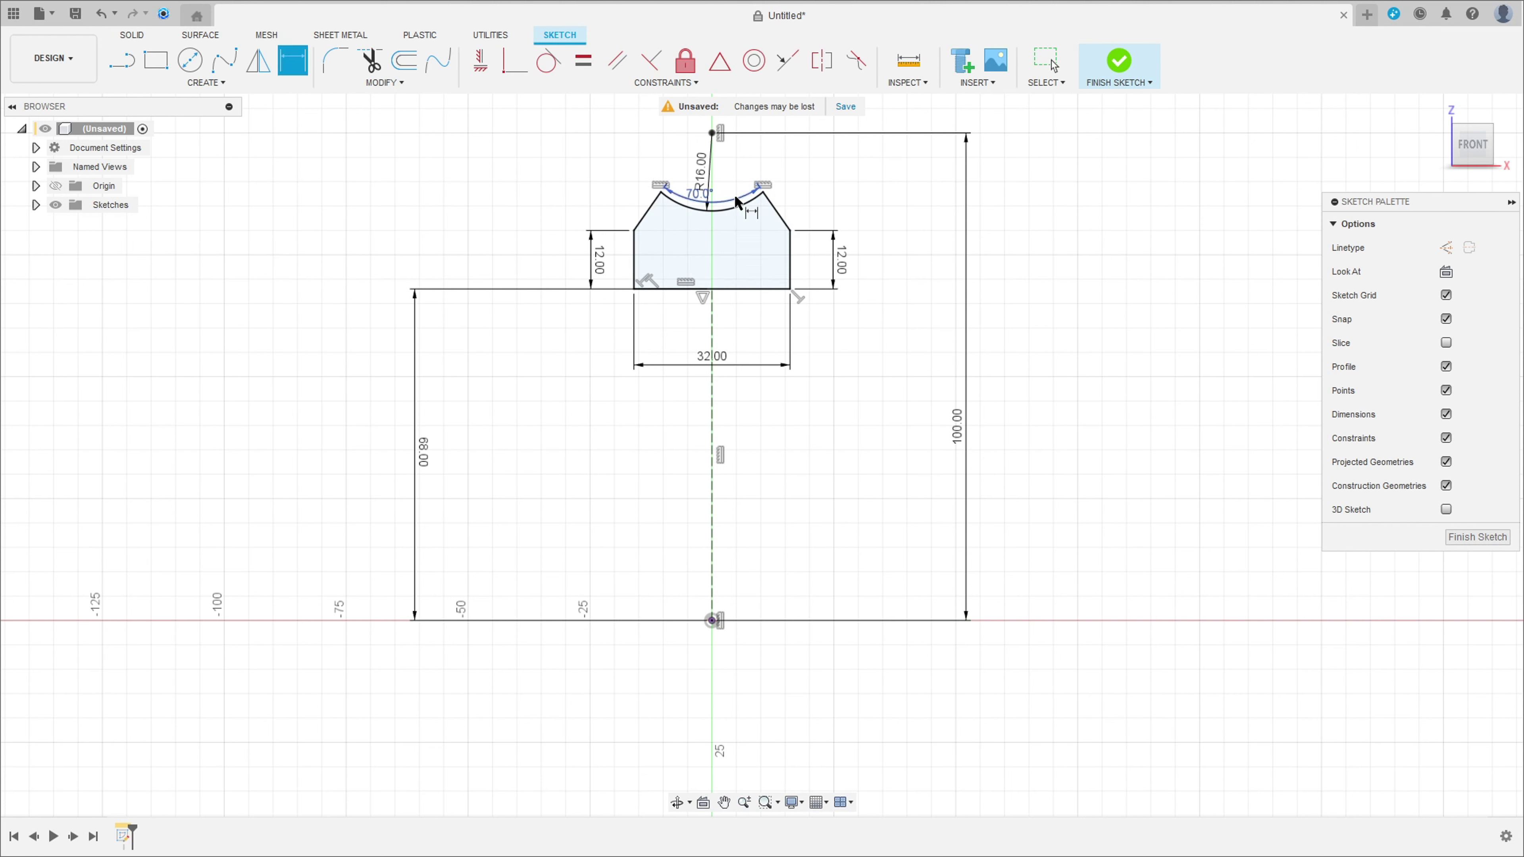
left_click_drag(738, 203, 732, 240)
key("Escape")
key("d")
middle_click_drag(792, 261, 819, 298)
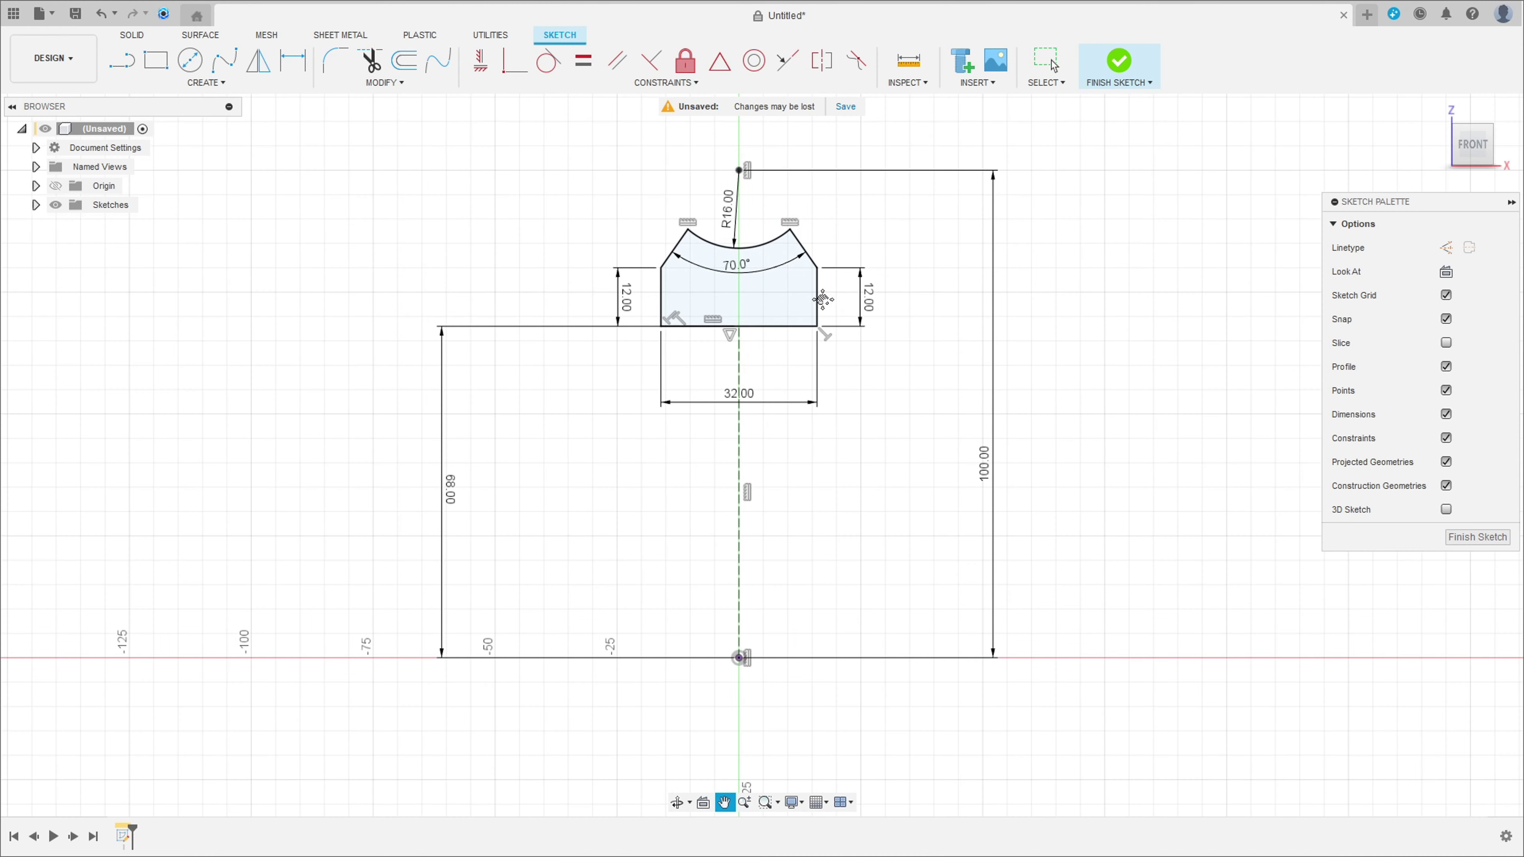
Step: Draw a horizontal construction line from the origin toward the right and finish the sketch
key("l")
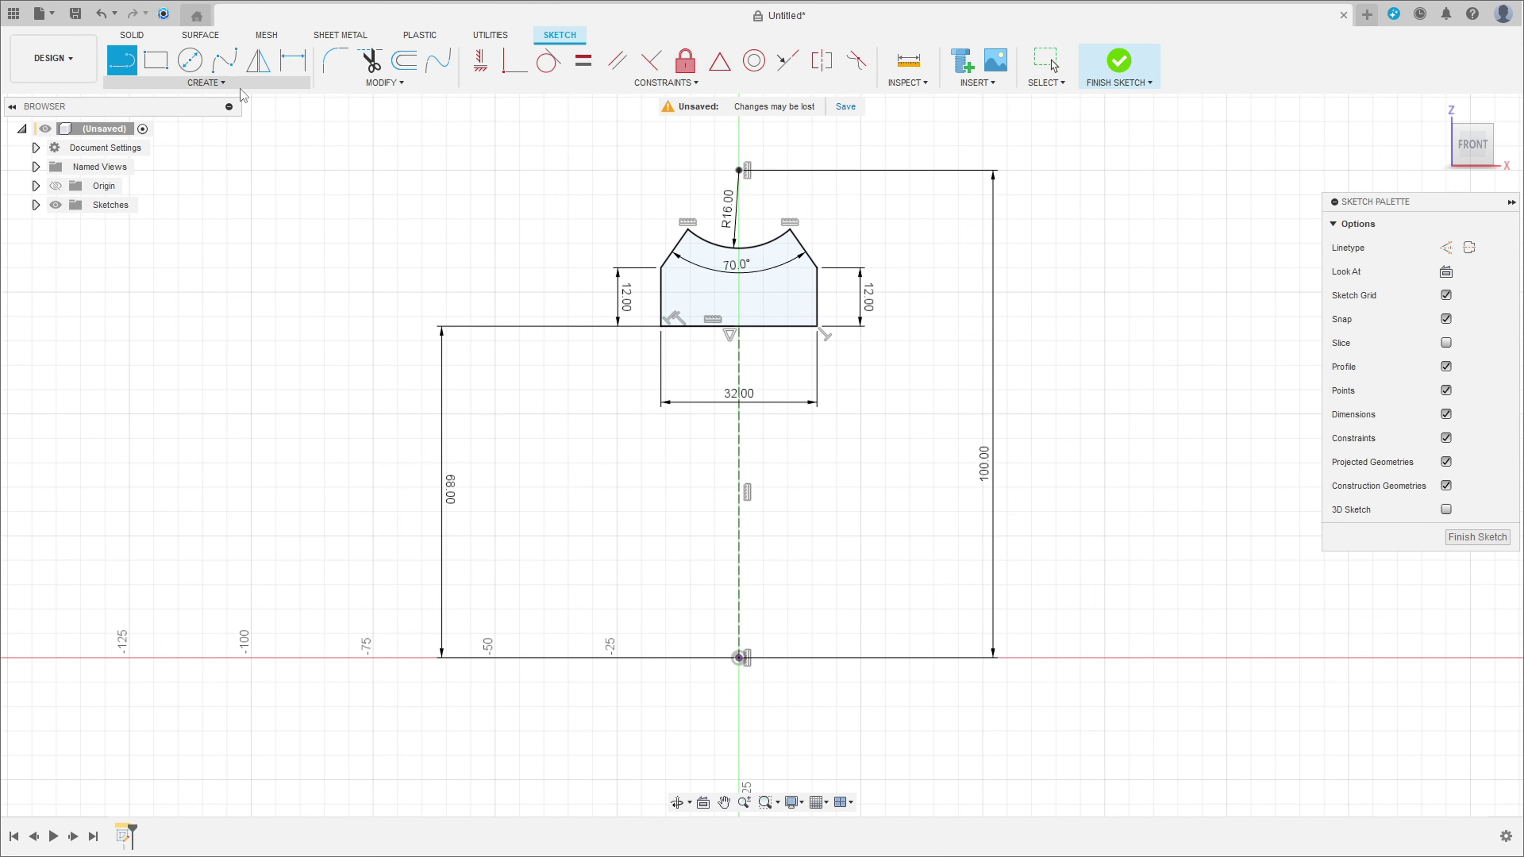
left_click(739, 658)
left_click(871, 658)
key("Escape")
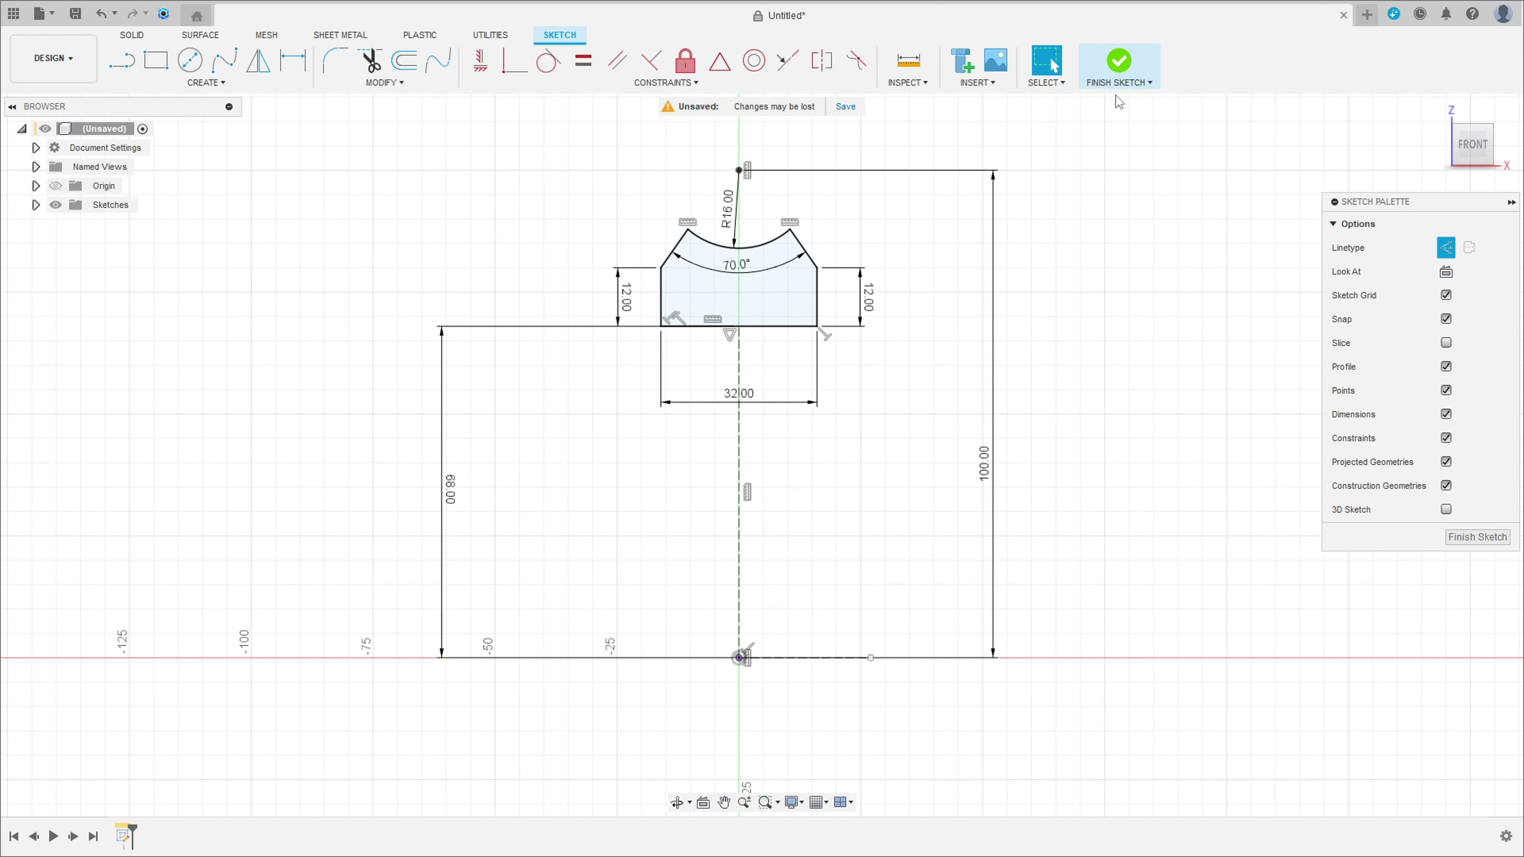
left_click(1118, 63)
Step: Revolve the profile 360° around the horizontal construction line as a new body
middle_click_drag(871, 400, 828, 417, "shift")
left_click(1438, 110)
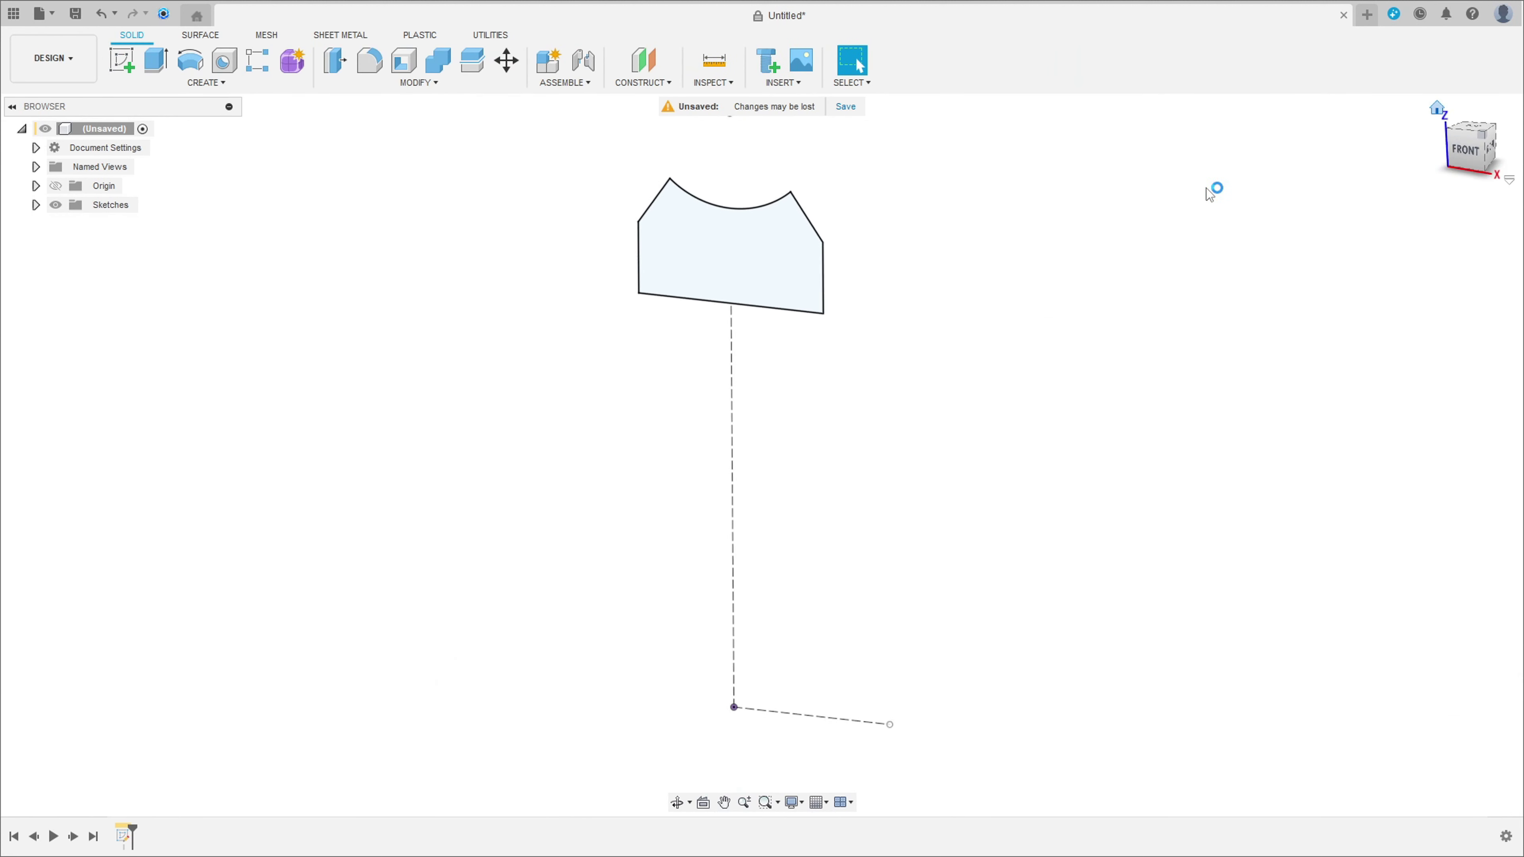
left_click(190, 60)
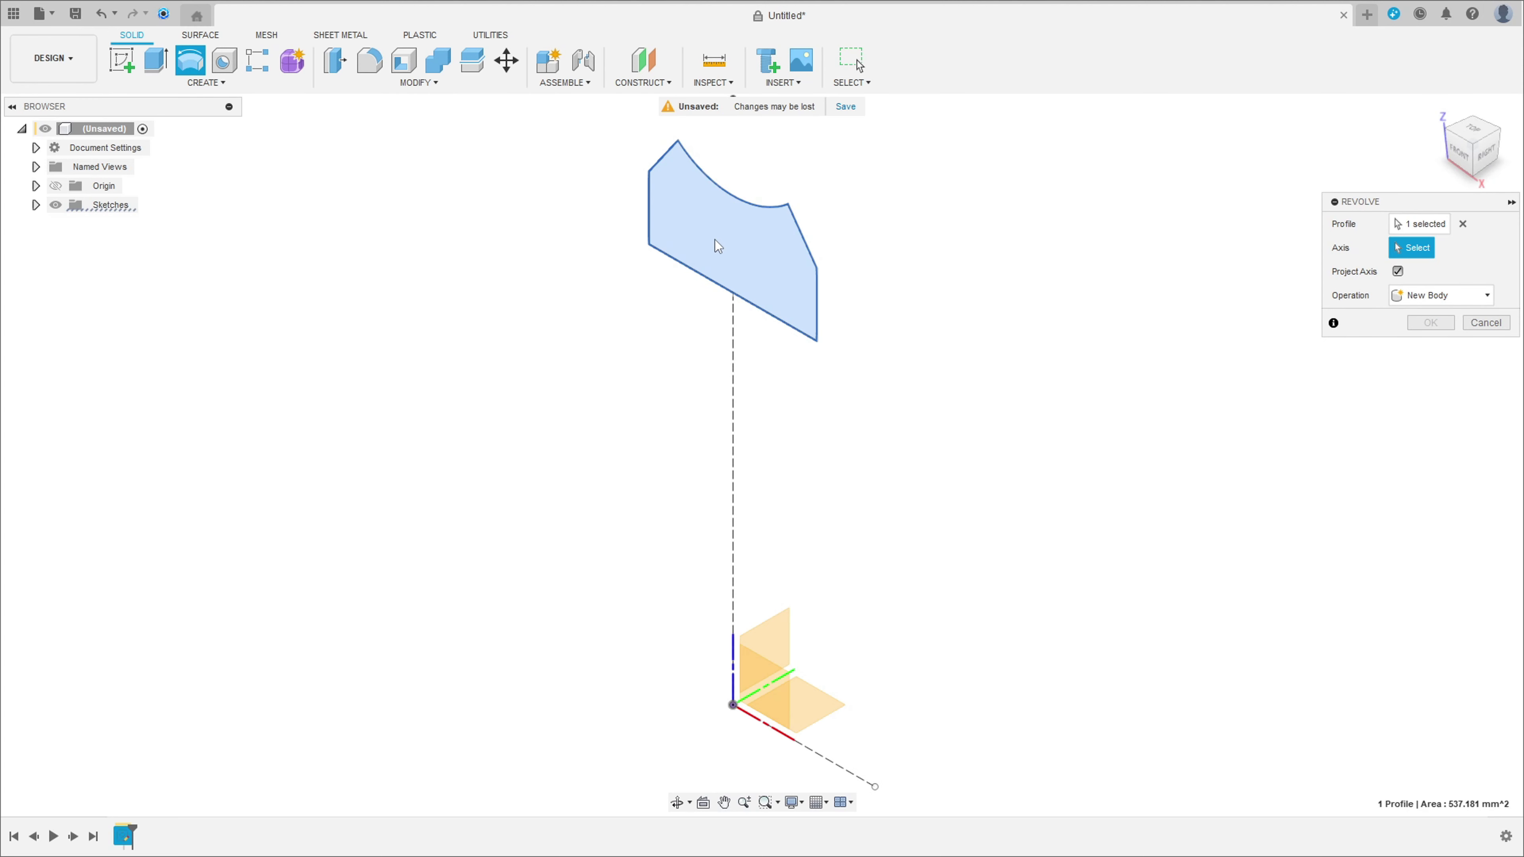
left_click(858, 781)
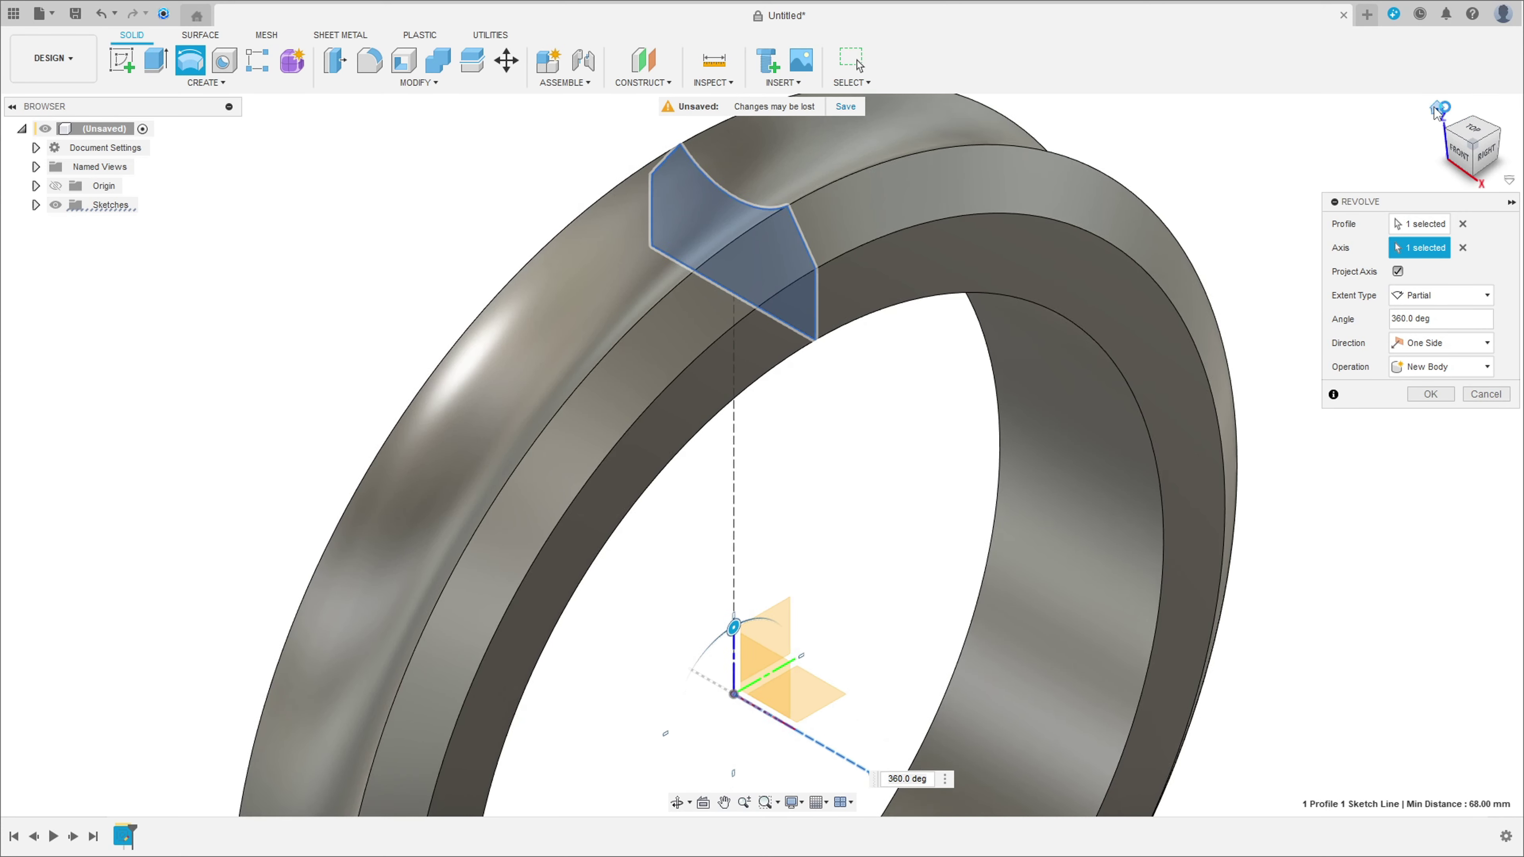
left_click(1438, 109)
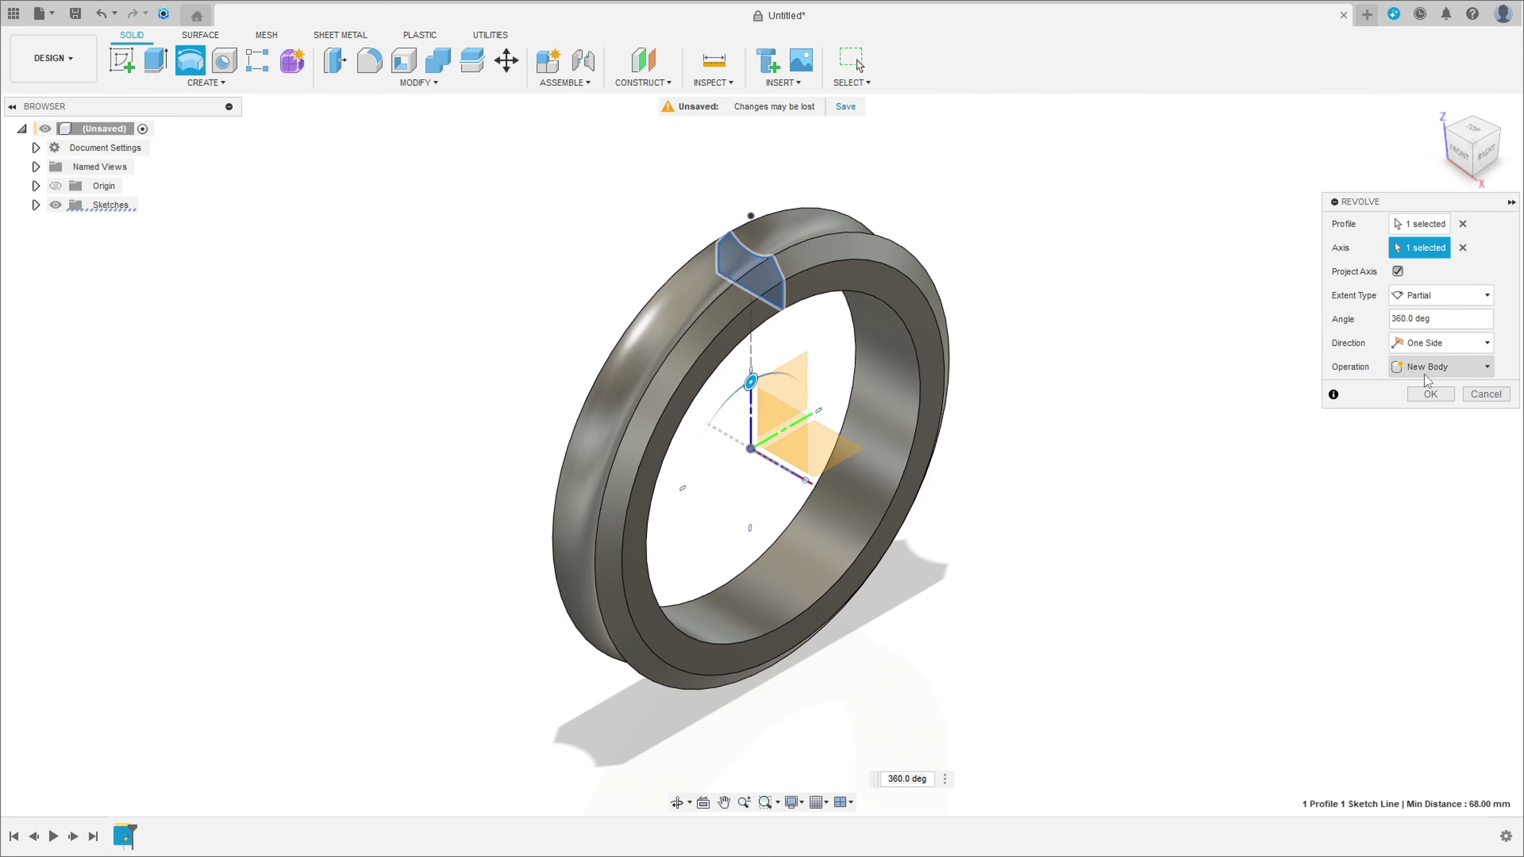
left_click(1429, 394)
Step: Start a sketch on the ring's flat side face and draw a vertical construction line from the origin up to the inner edge
middle_click_drag(1258, 381, 1140, 313, "shift")
left_click(122, 60)
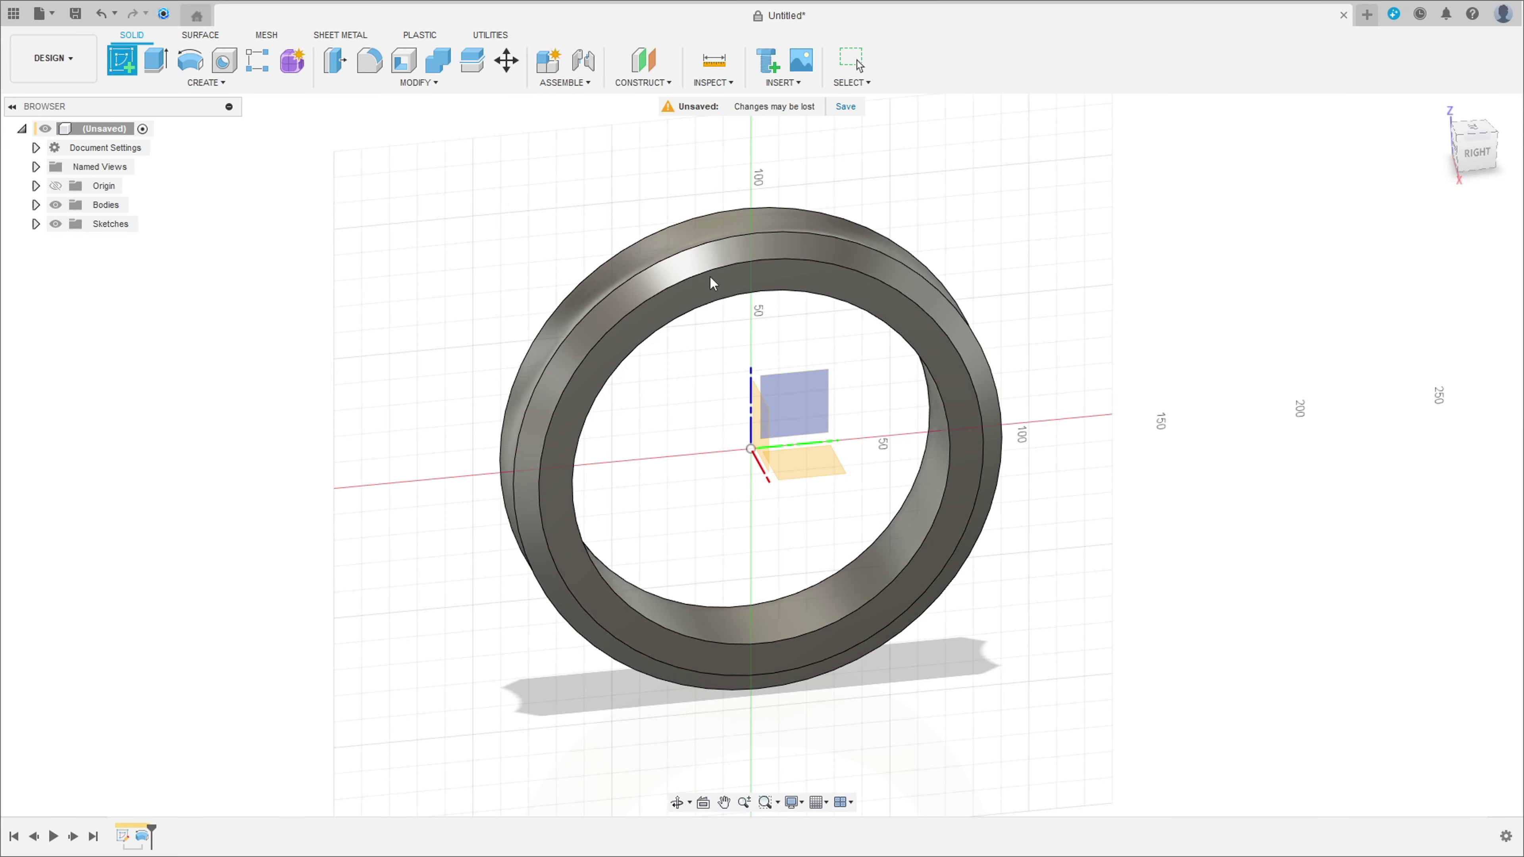
left_click(772, 282)
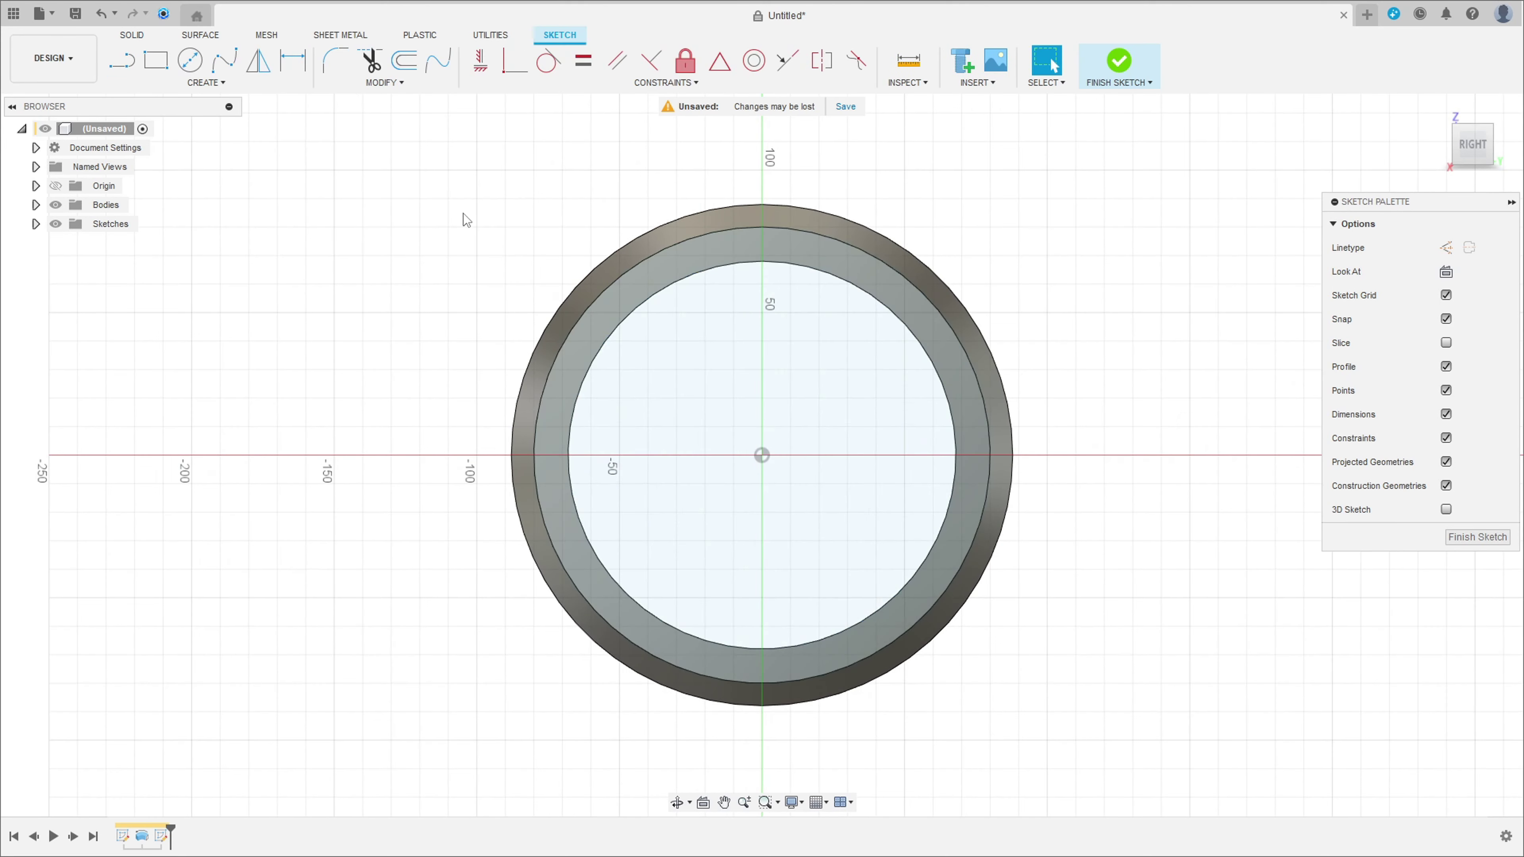
left_click(131, 68)
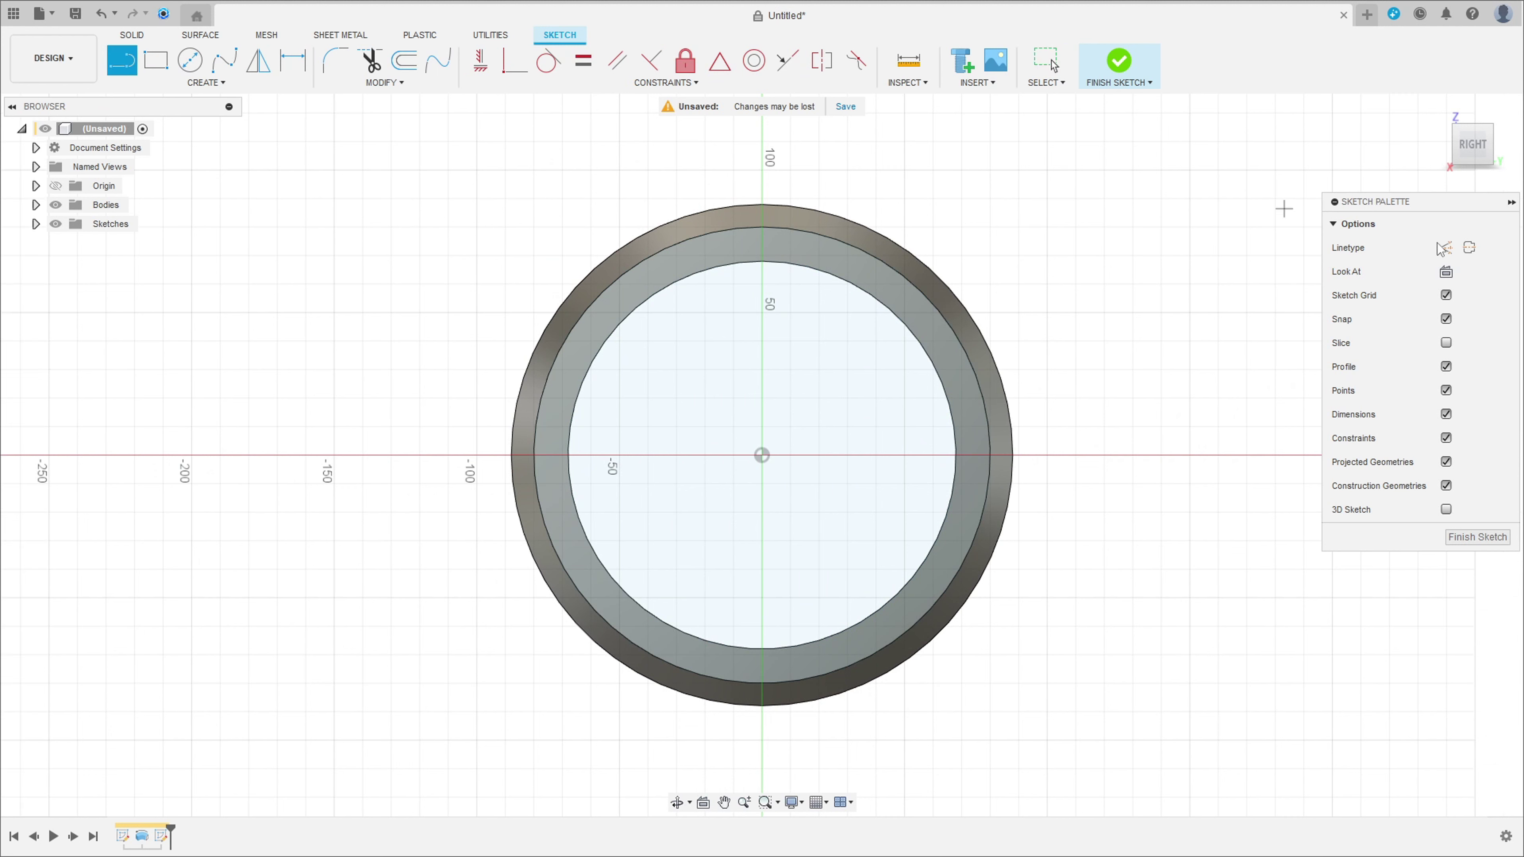
left_click(762, 455)
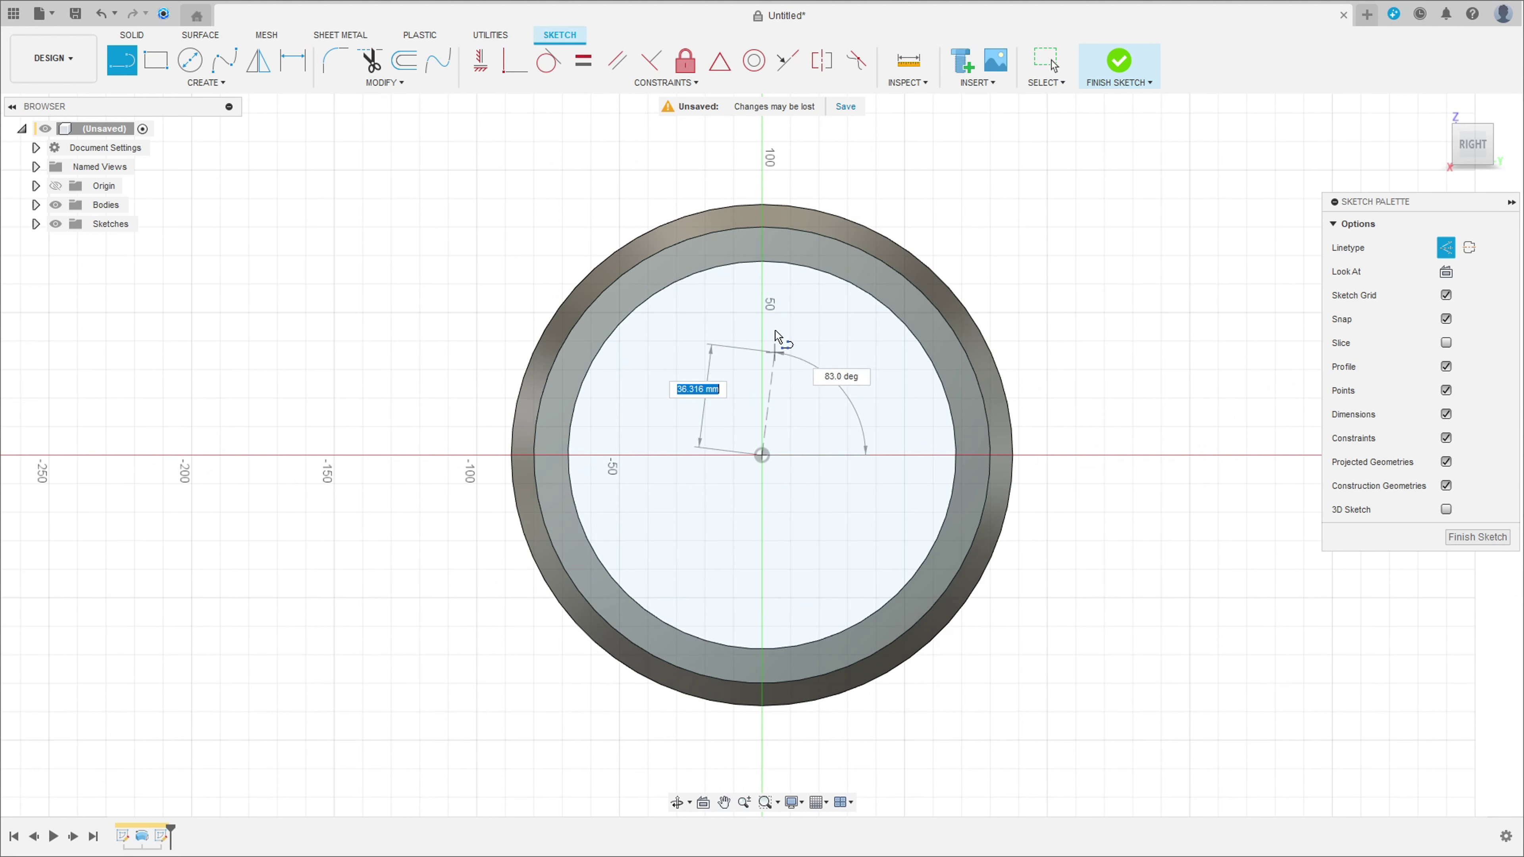
left_click(763, 262)
key("Escape")
Step: Draw an 8 mm diameter circle with normal linetype centred on the construction line's upper end, and move its dimension clear of the circle
left_click(190, 62)
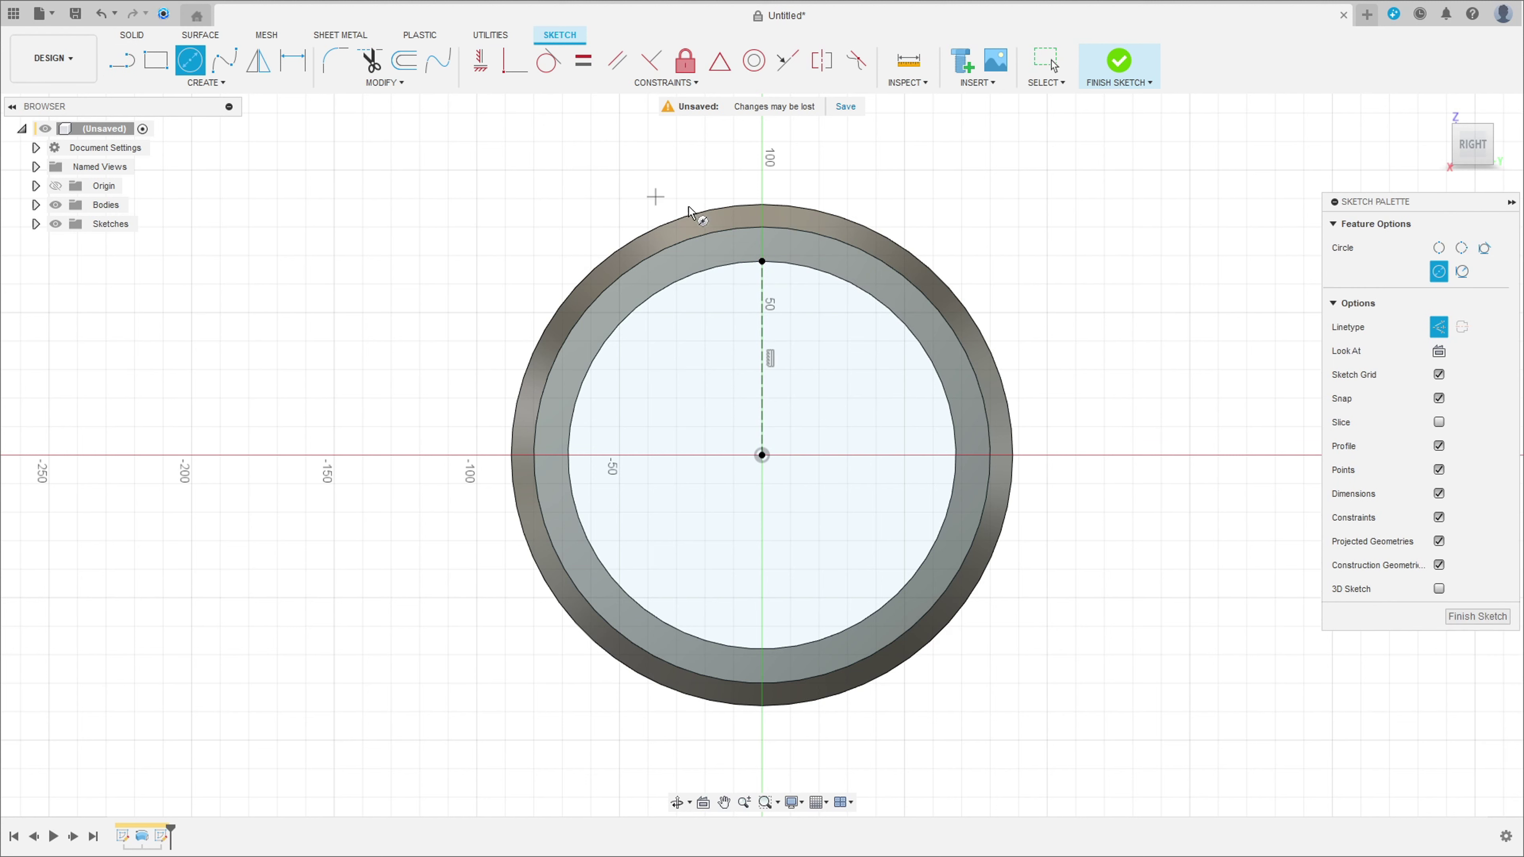
left_click(762, 262)
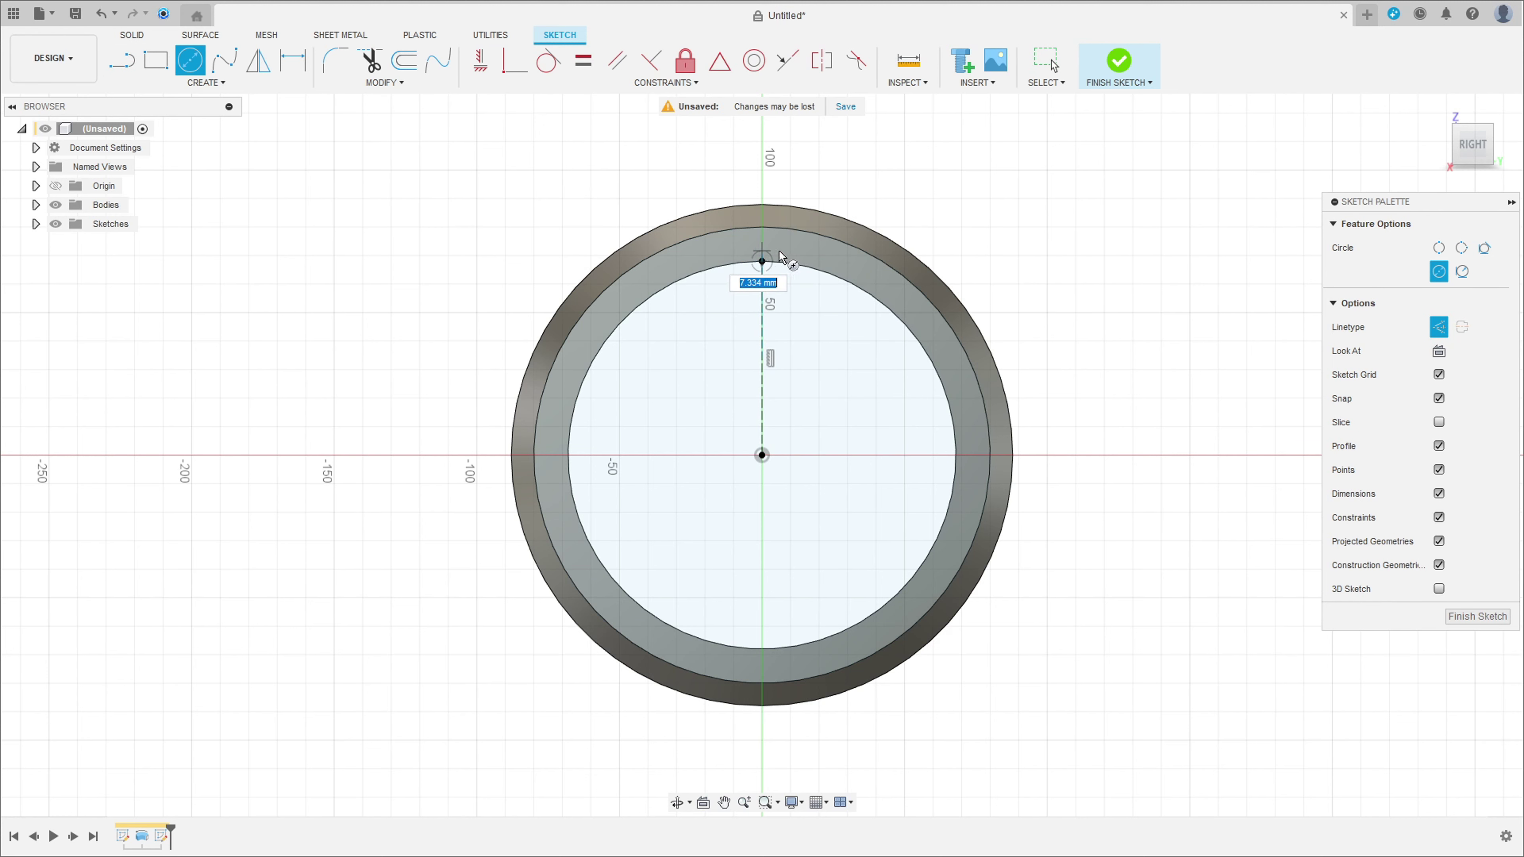
left_click(1438, 327)
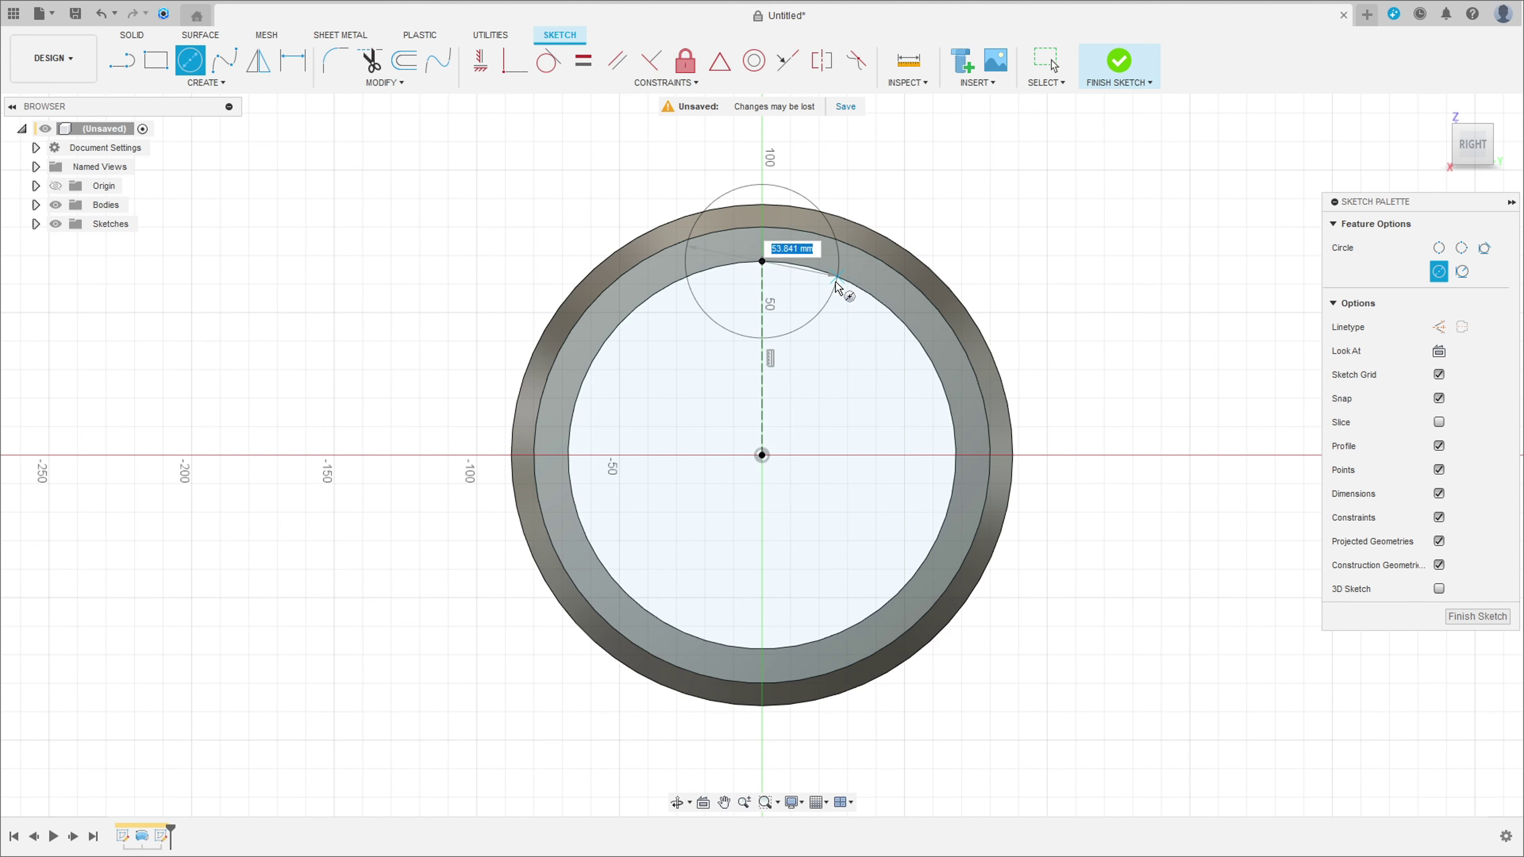
type("8")
key("Tab")
key("Return")
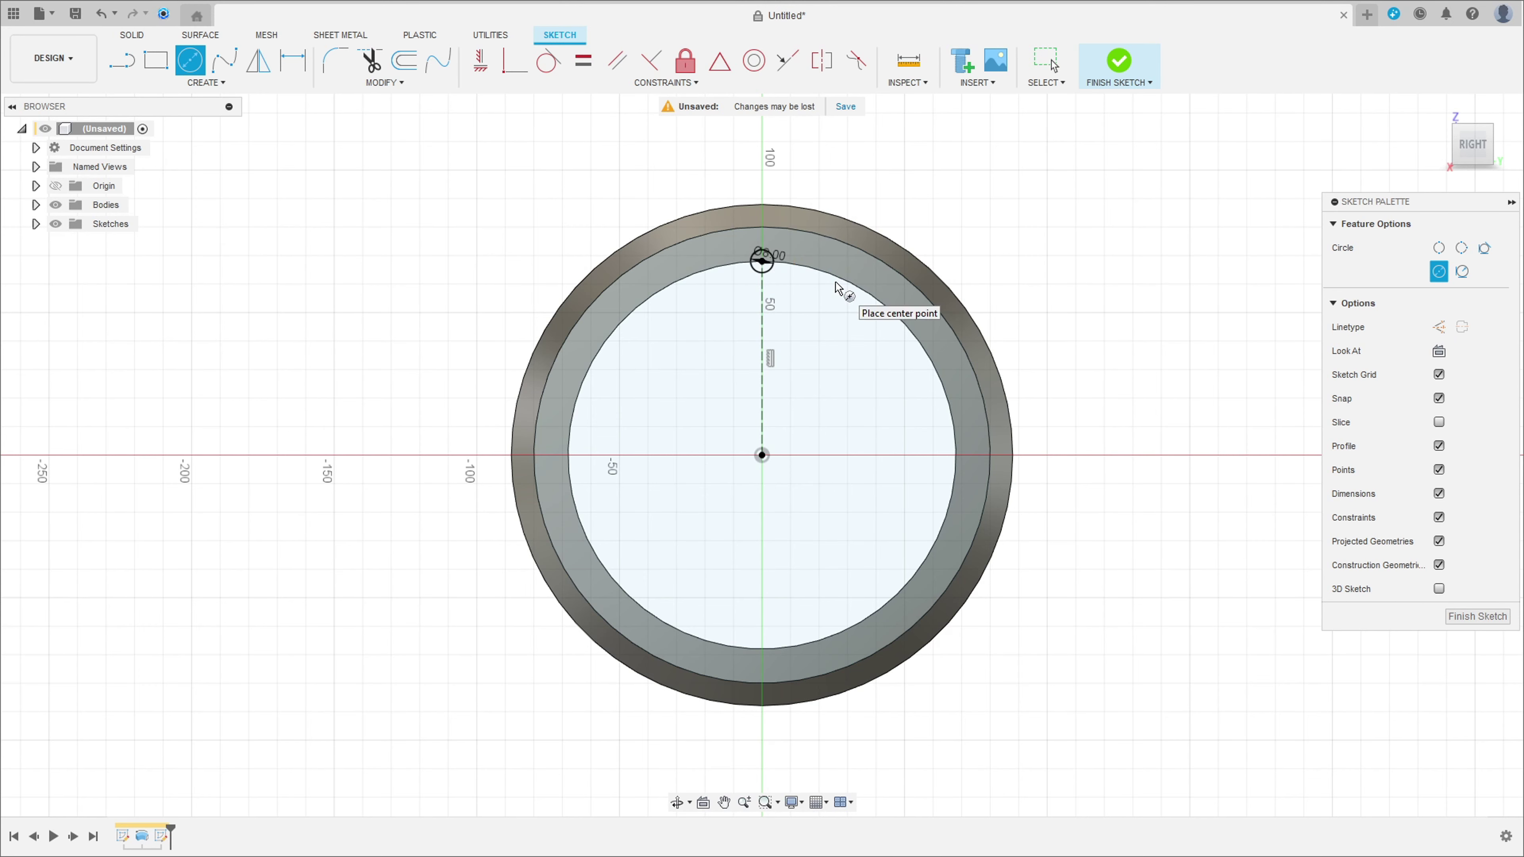
scroll(773, 257, "up", 3)
key("Escape")
left_click_drag(786, 246, 879, 231)
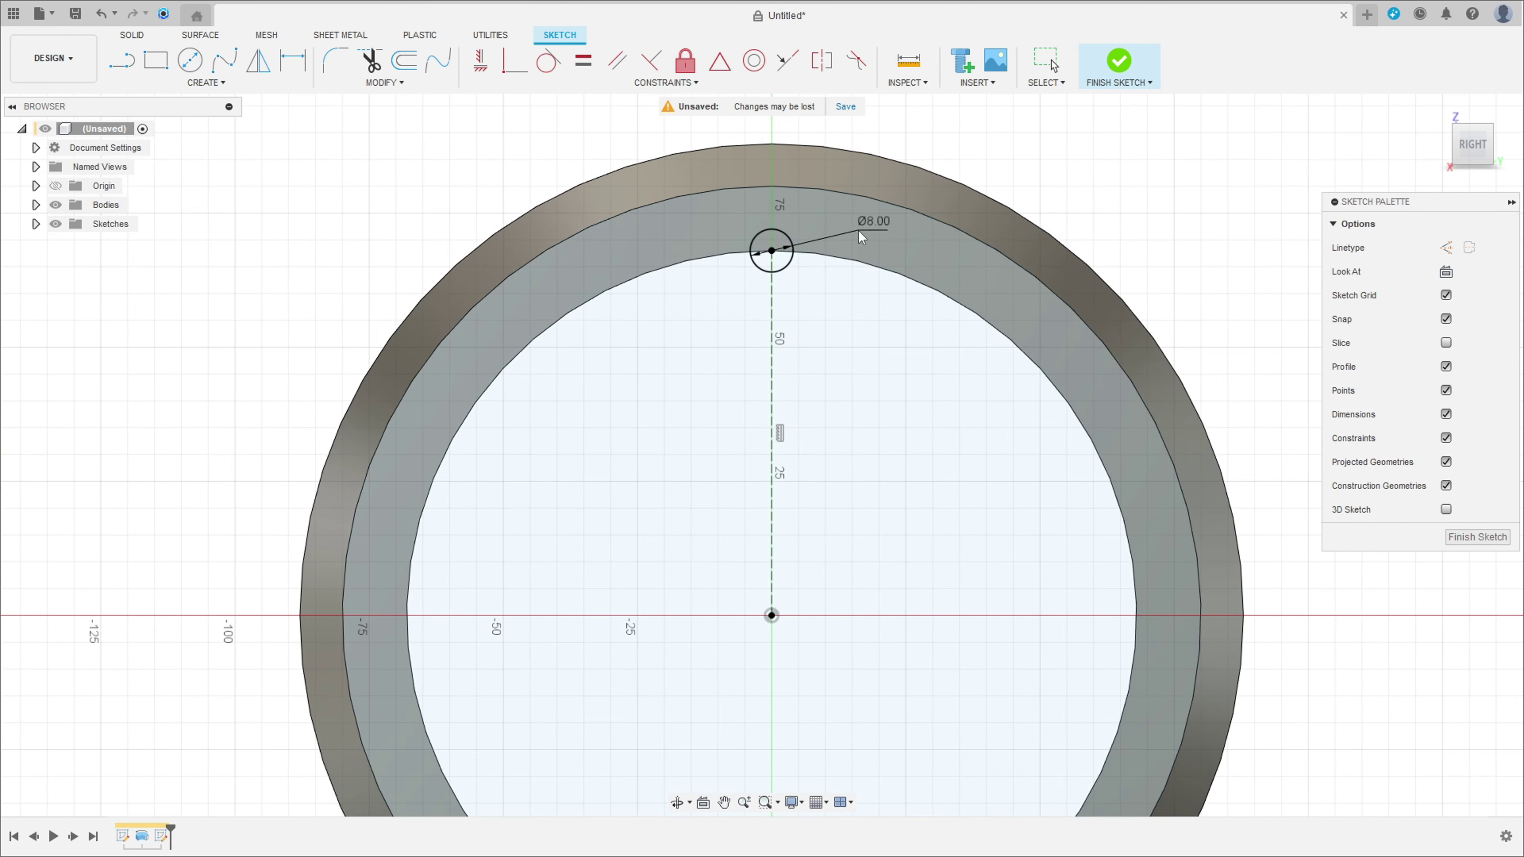
Step: Pattern the 8 mm circle around the origin in a full circular pattern with quantity 8, and finish the sketch
scroll(891, 439, "down", 3)
middle_click_drag(892, 439, 816, 431, "shift")
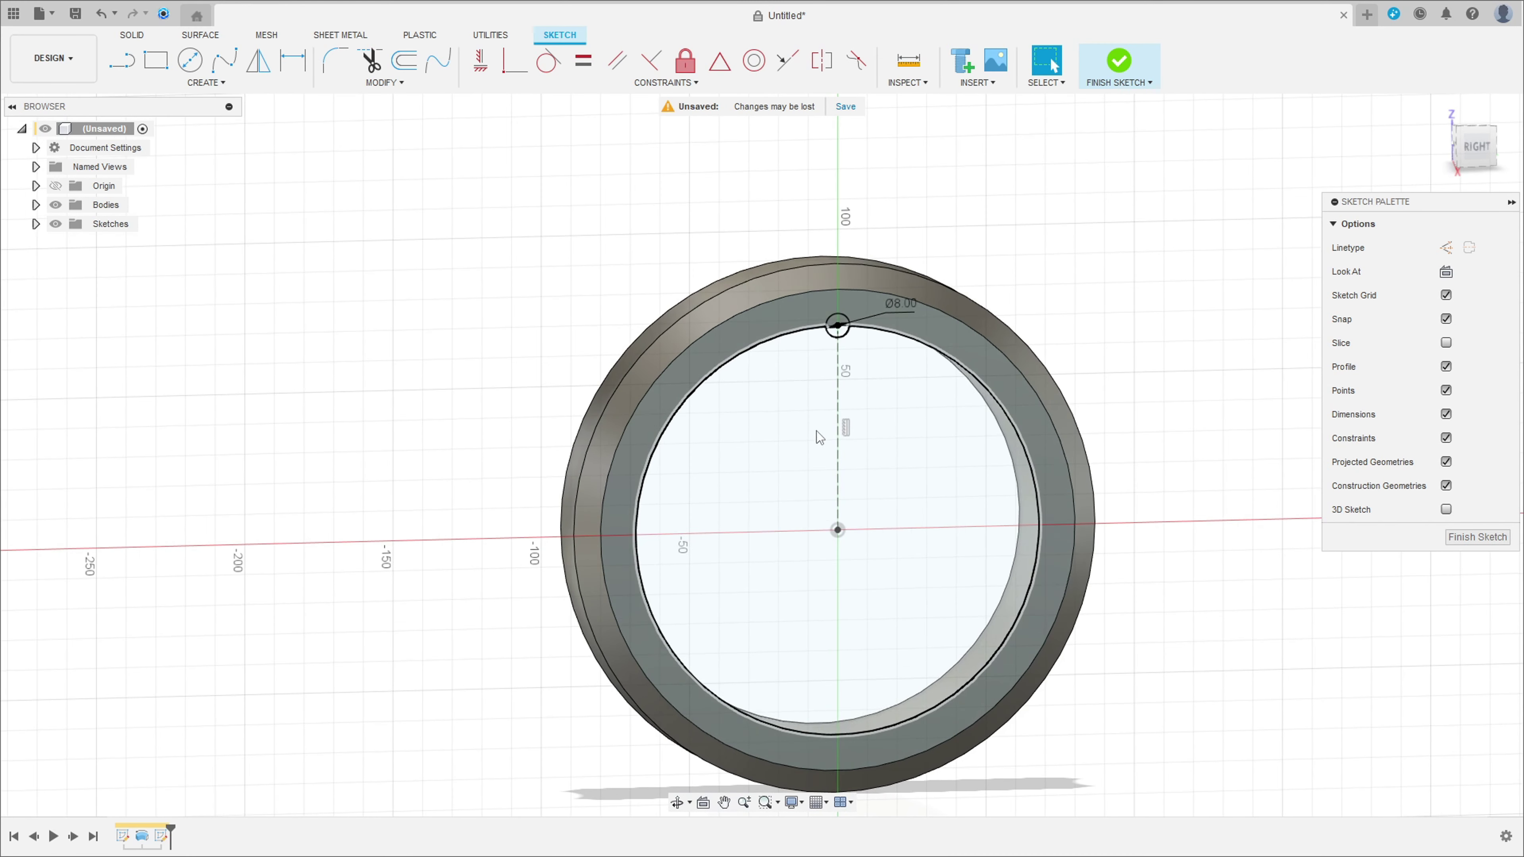
left_click(211, 84)
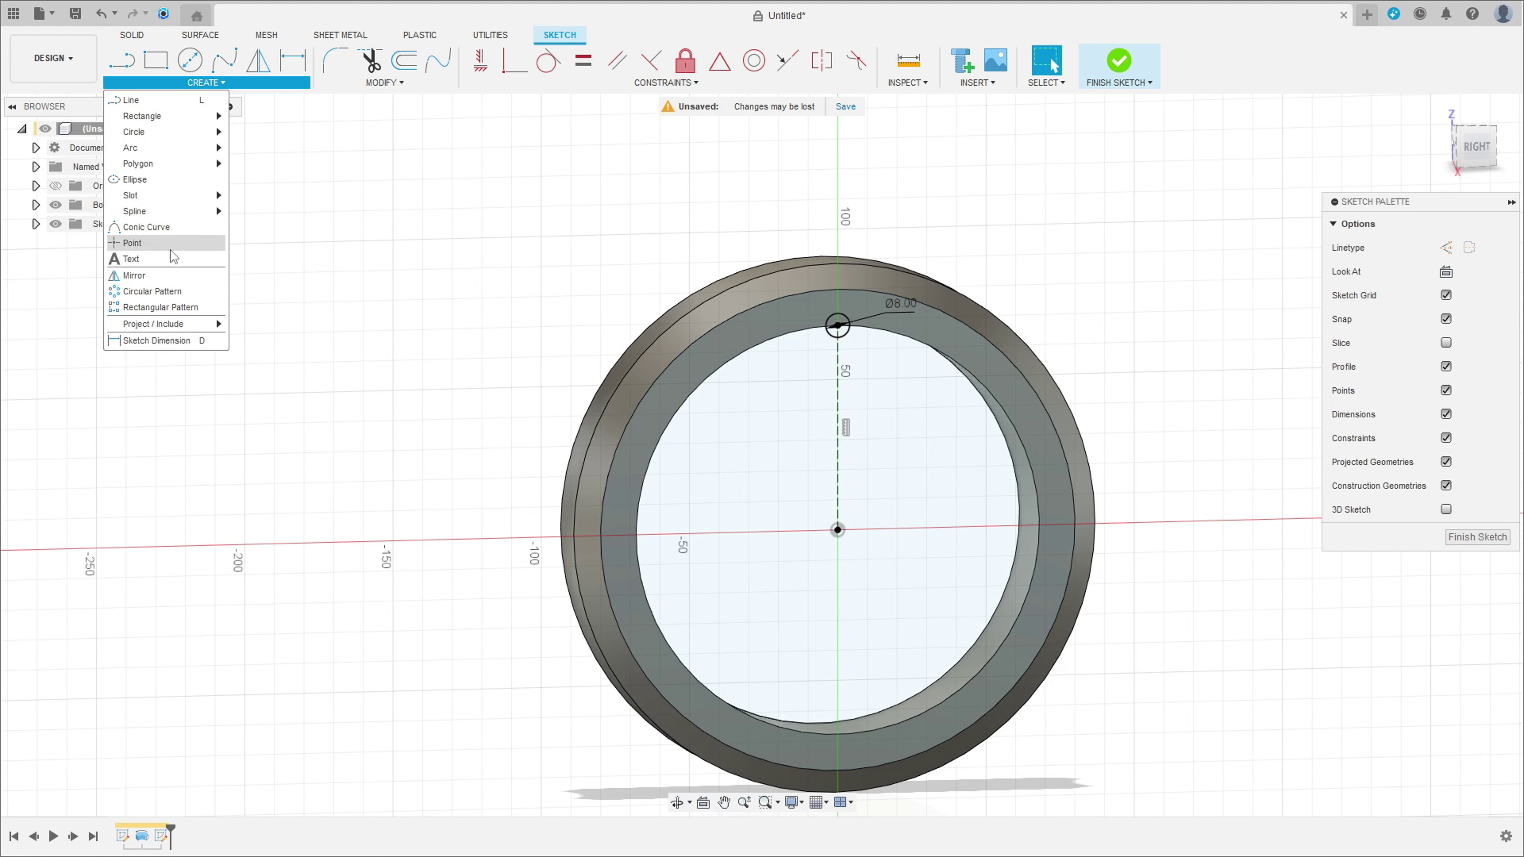
left_click(177, 292)
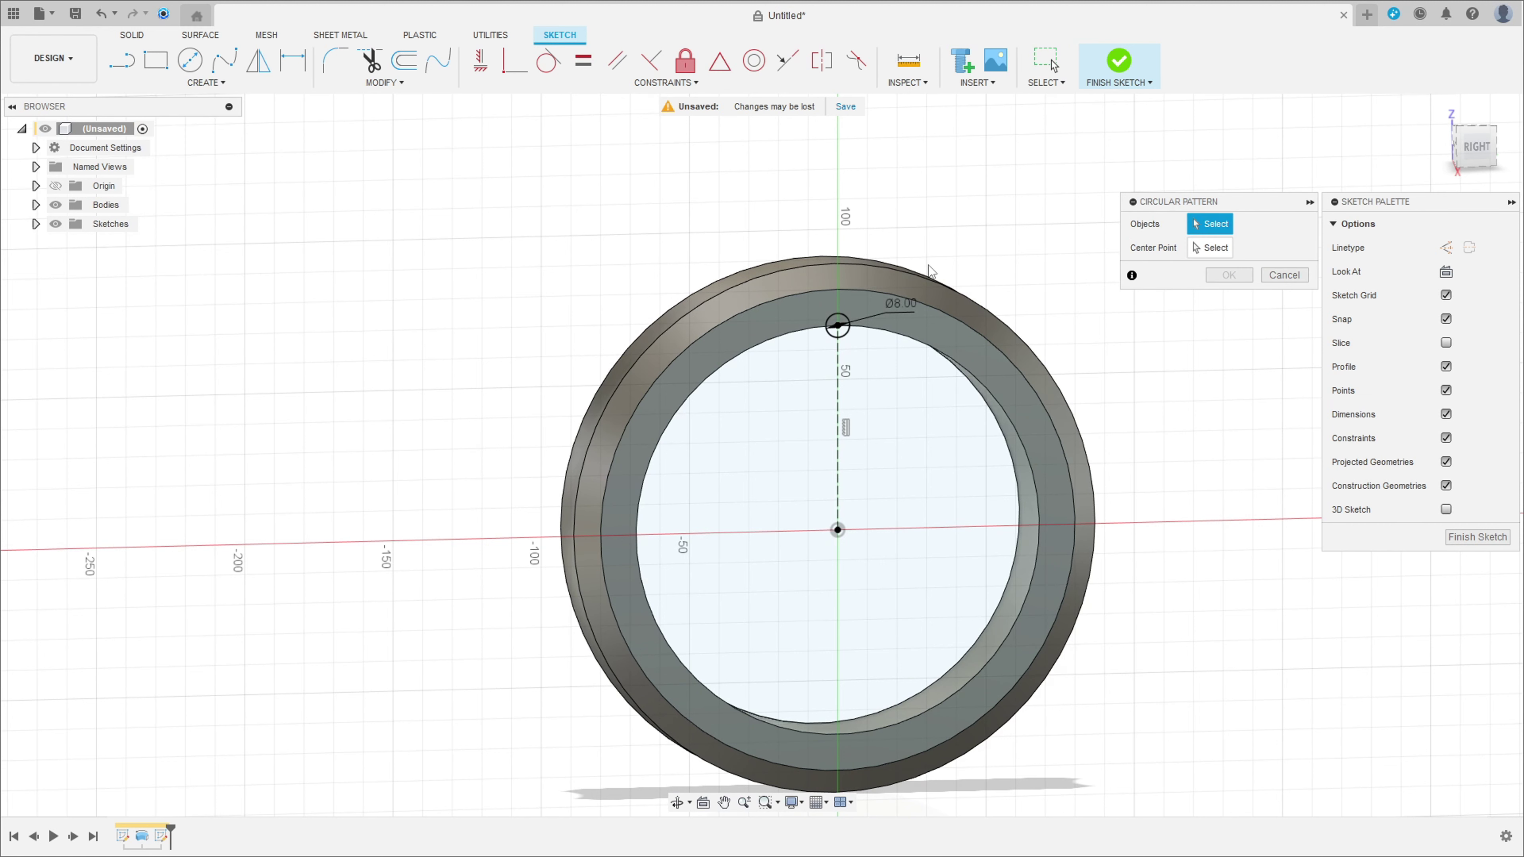
left_click(839, 324)
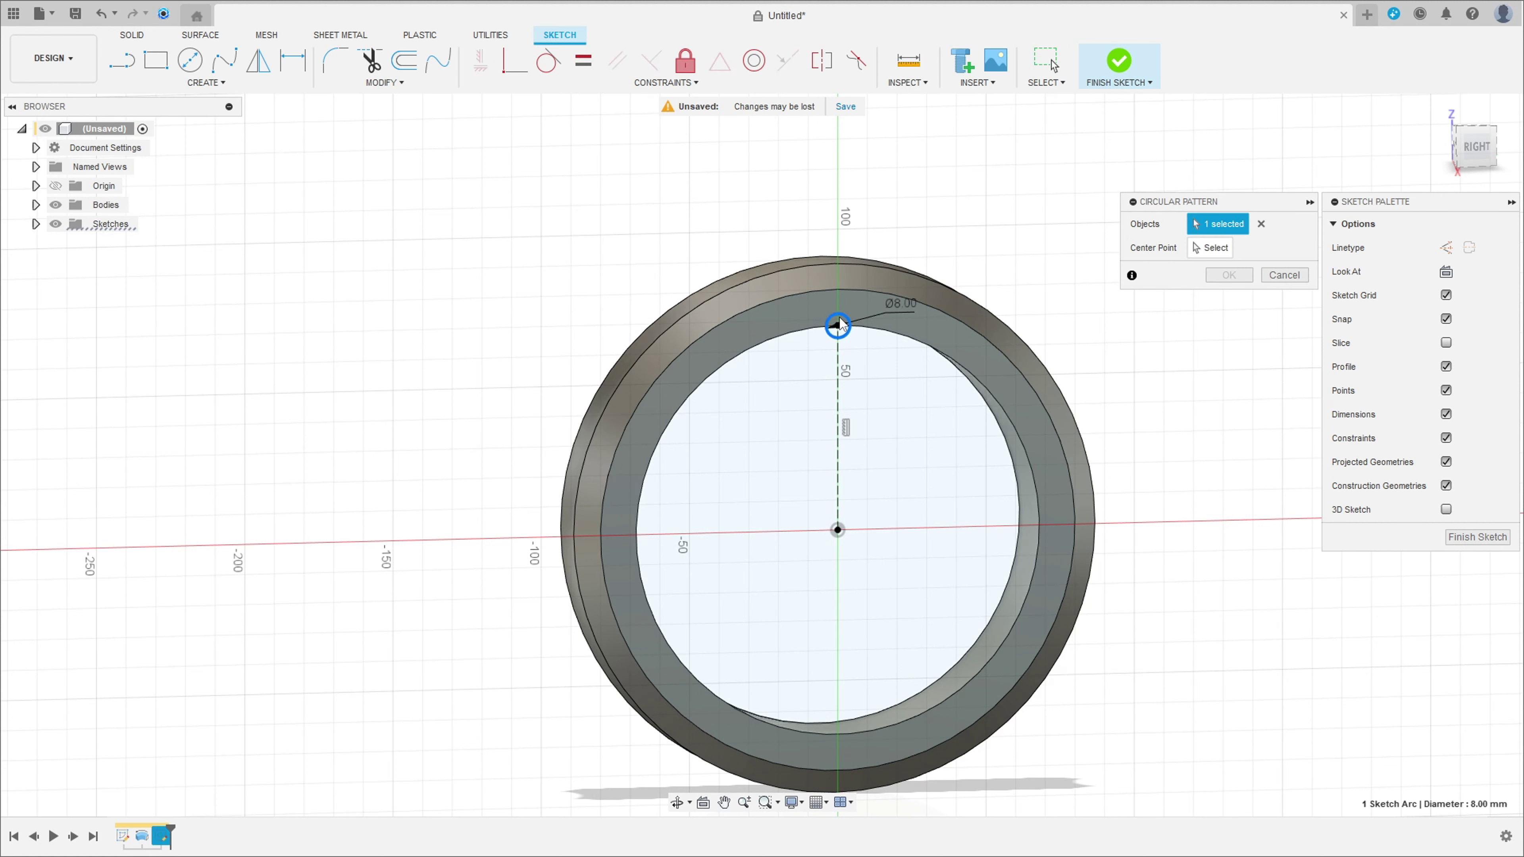
left_click(1212, 248)
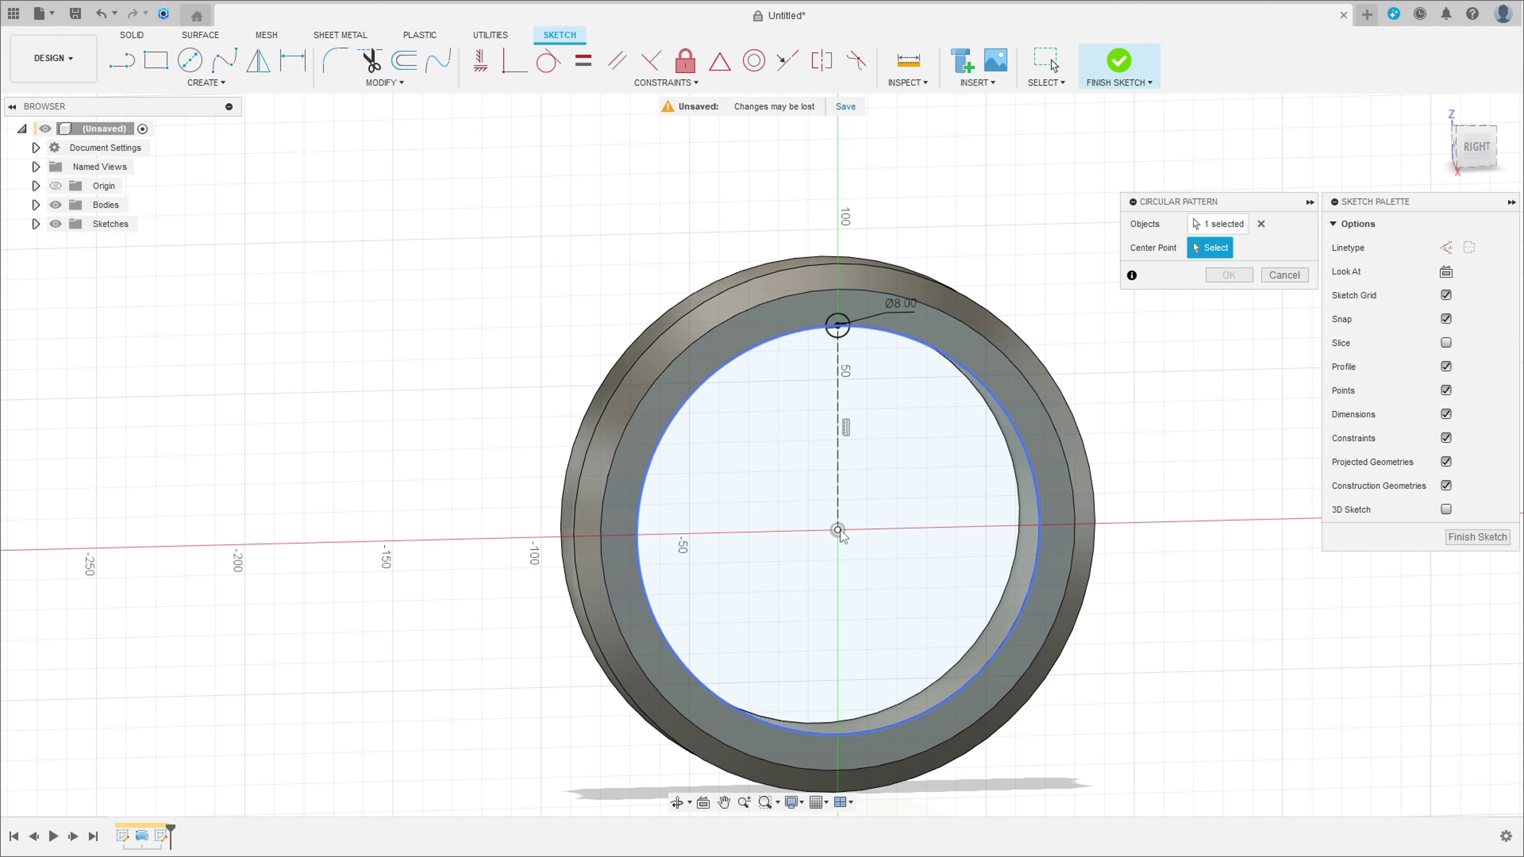
left_click(837, 529)
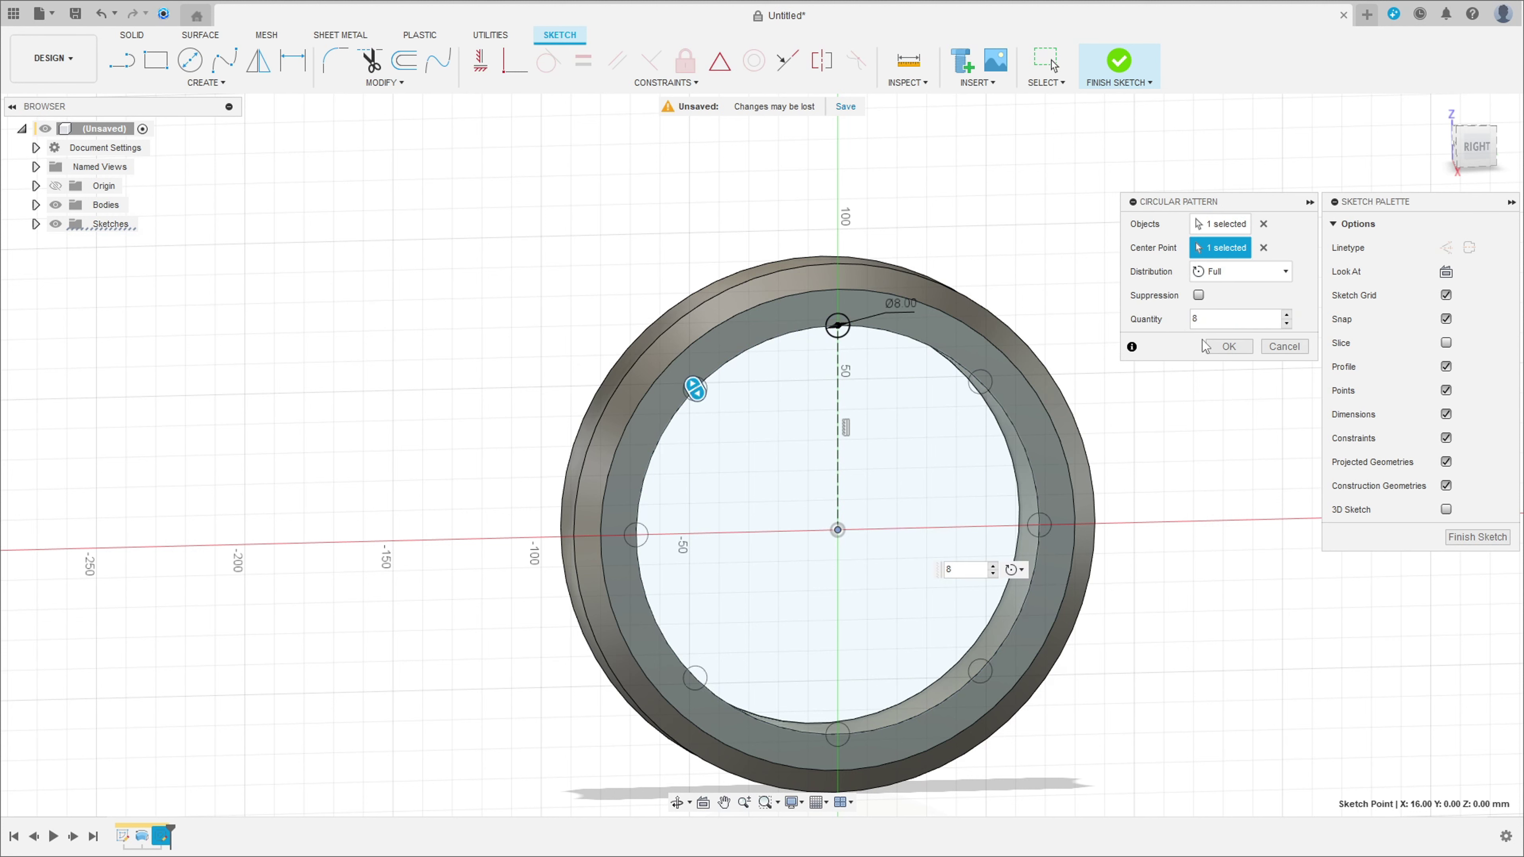
left_click(1206, 345)
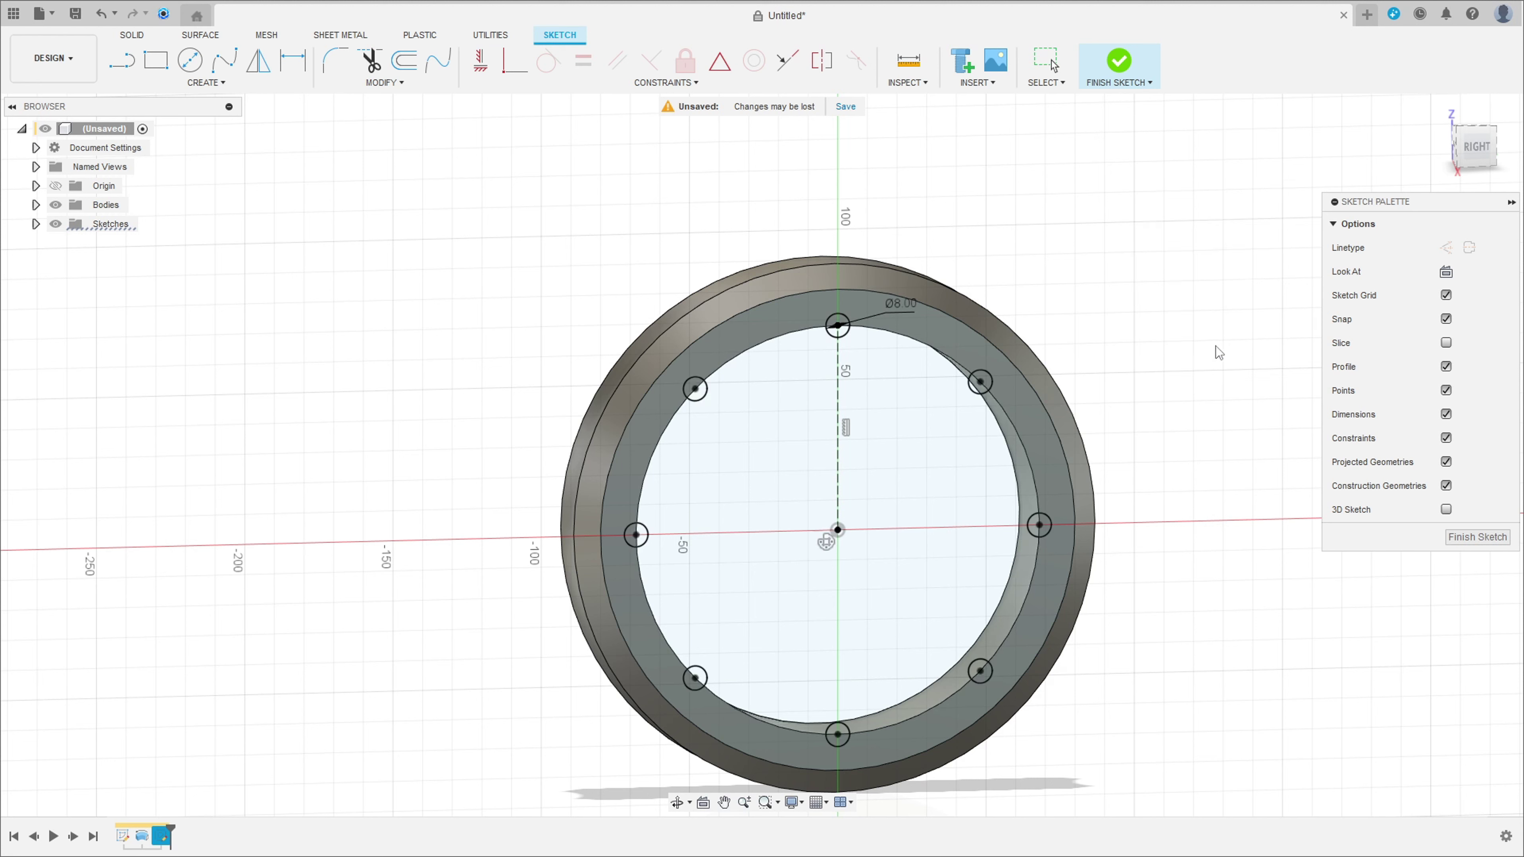
left_click(1118, 62)
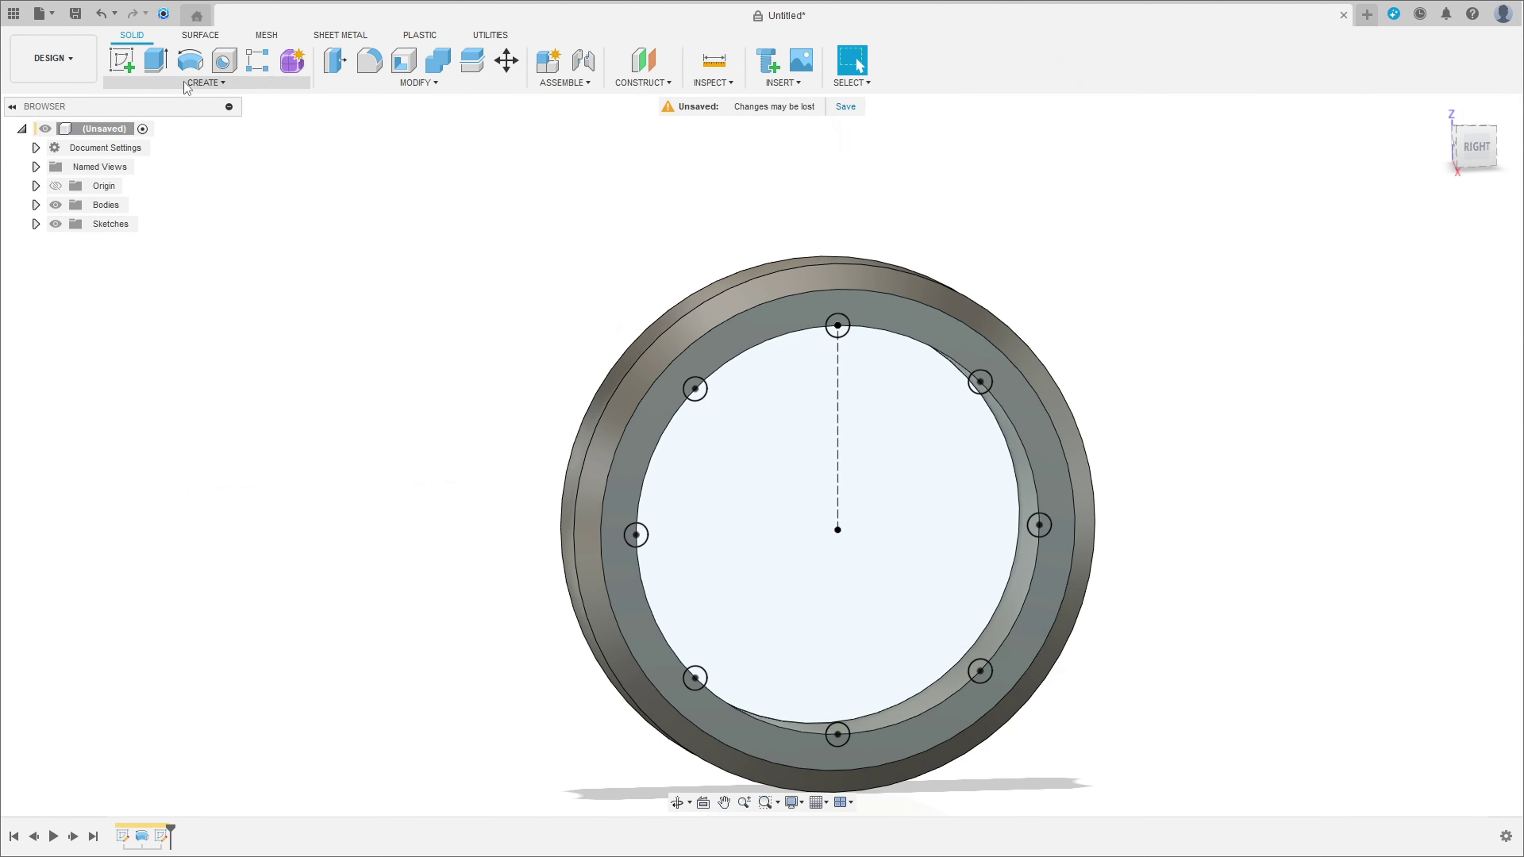
Step: Extrude the eight partial-circle profiles overlapping the ring's side face by -15 mm as a cut to form notches along the inner edge
left_click(155, 60)
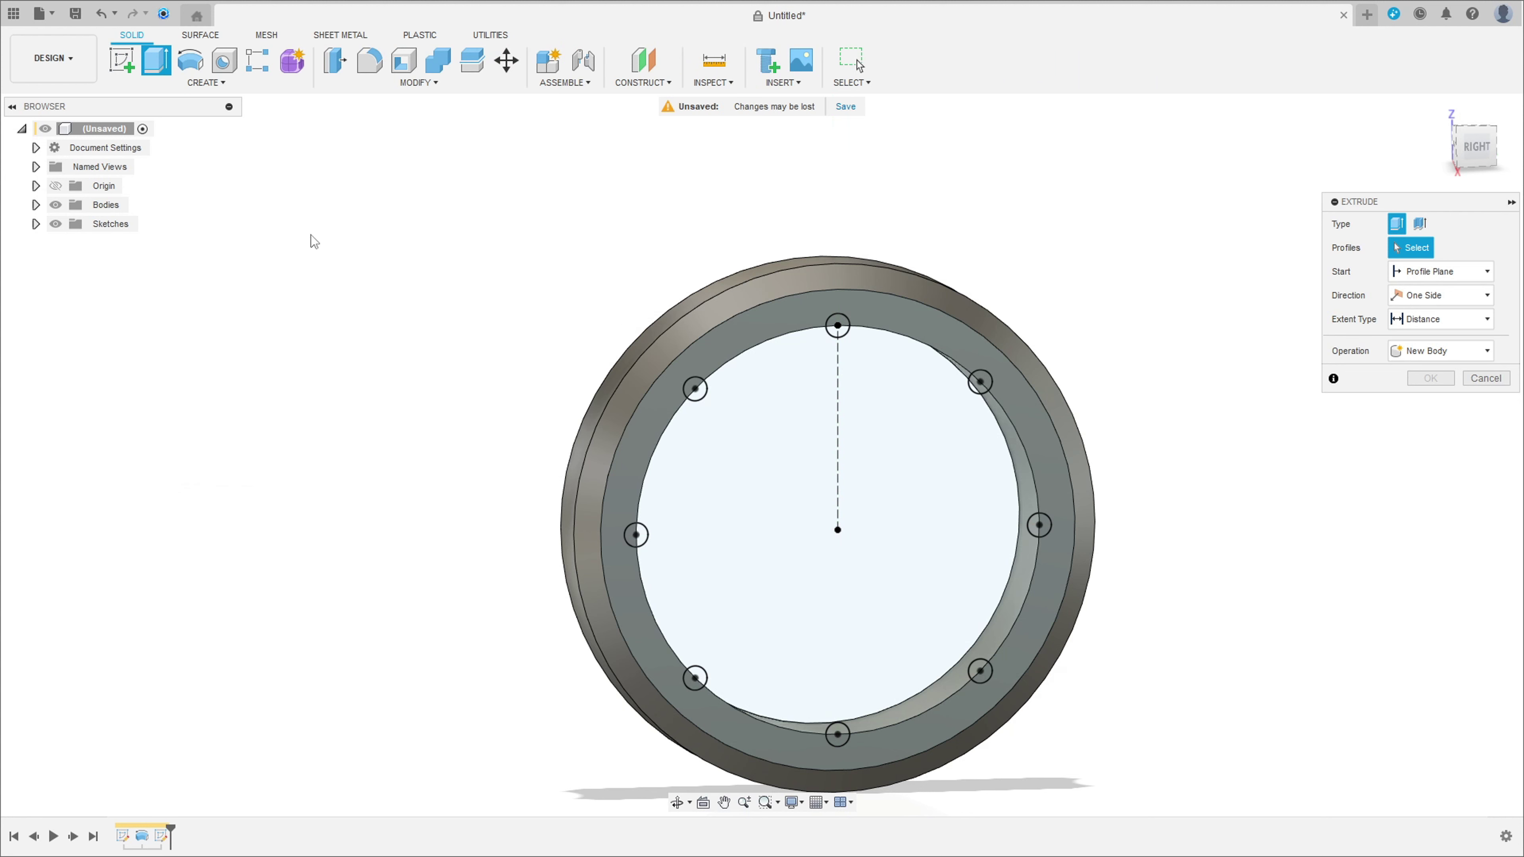
left_click(35, 224)
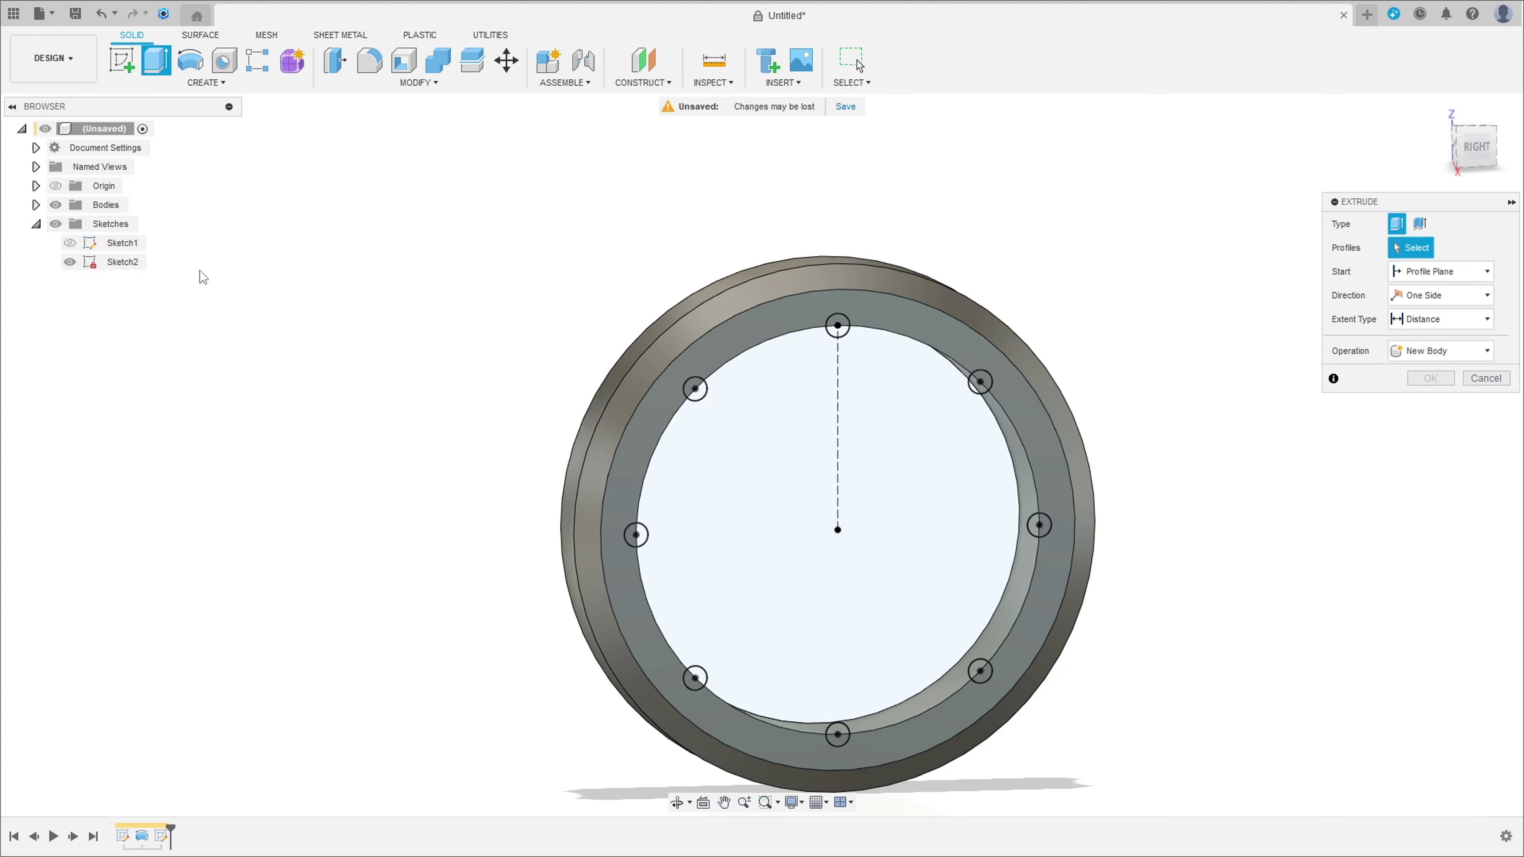
left_click(839, 326)
left_click(695, 389)
left_click(634, 534)
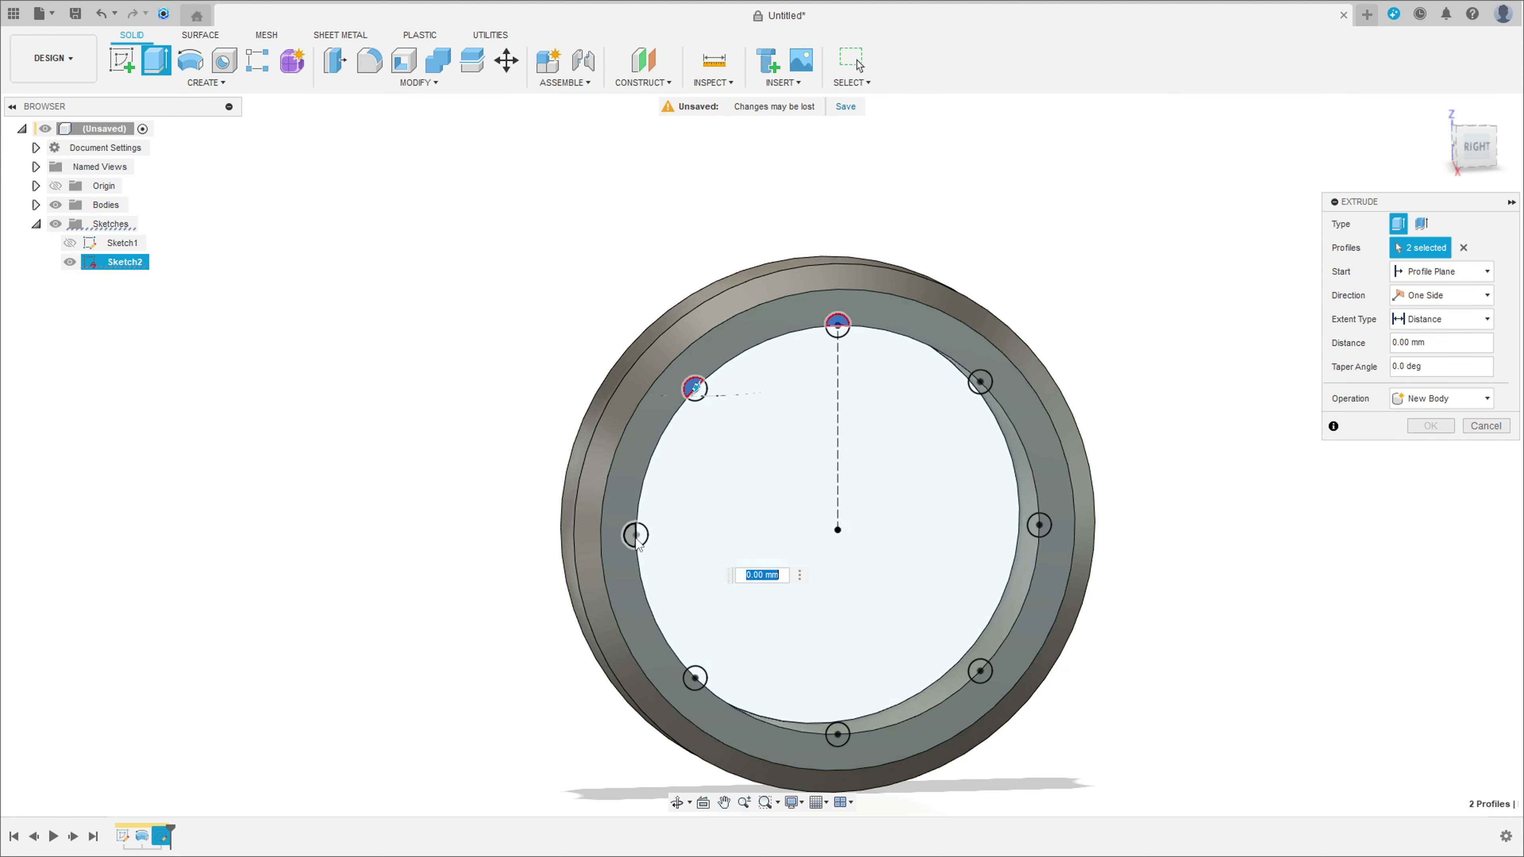
left_click(695, 678)
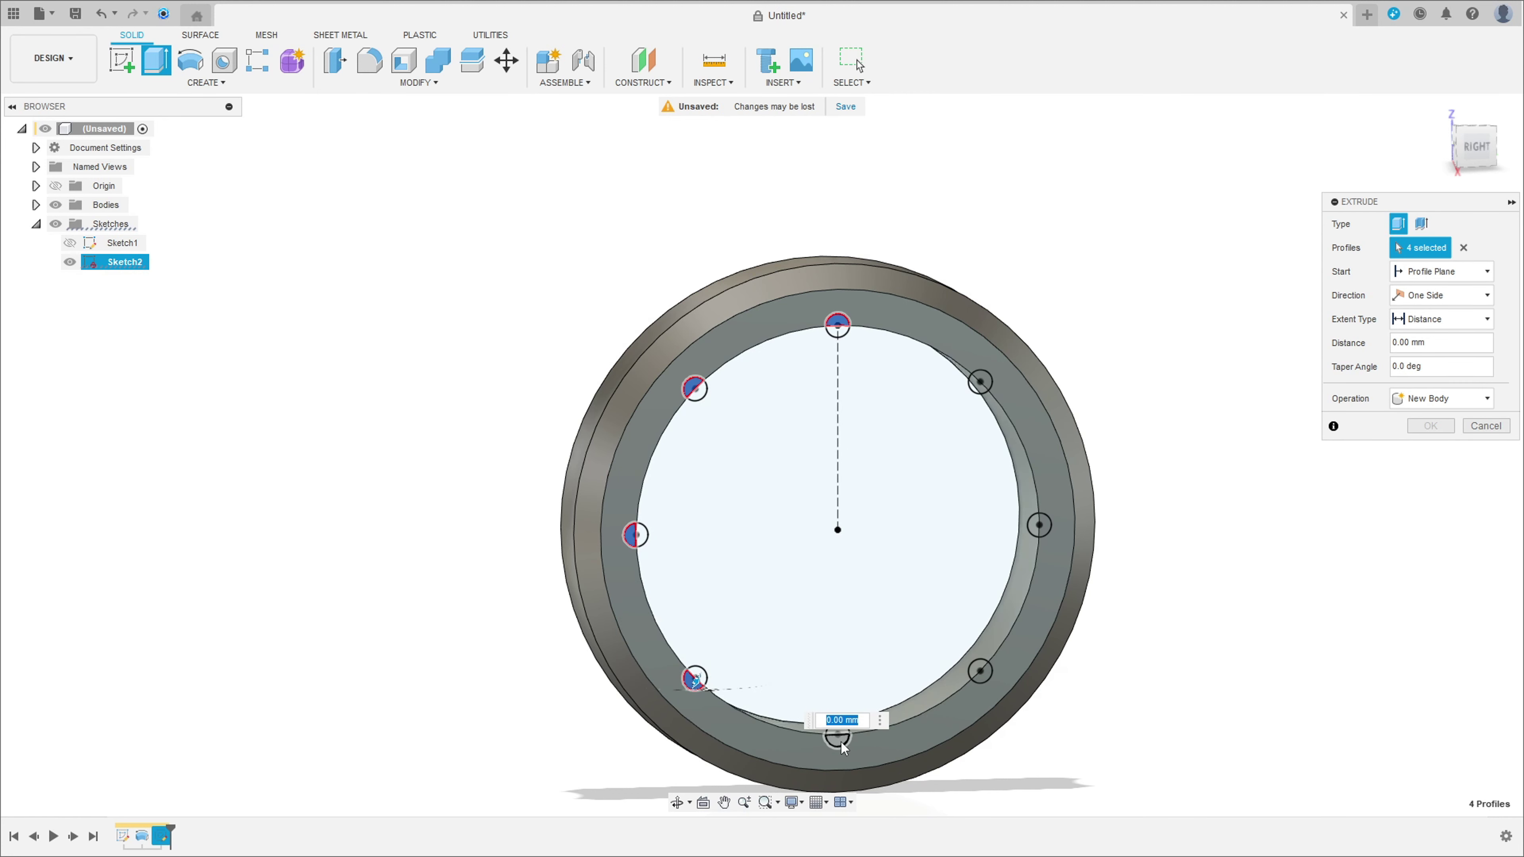
left_click(837, 734)
left_click(982, 673)
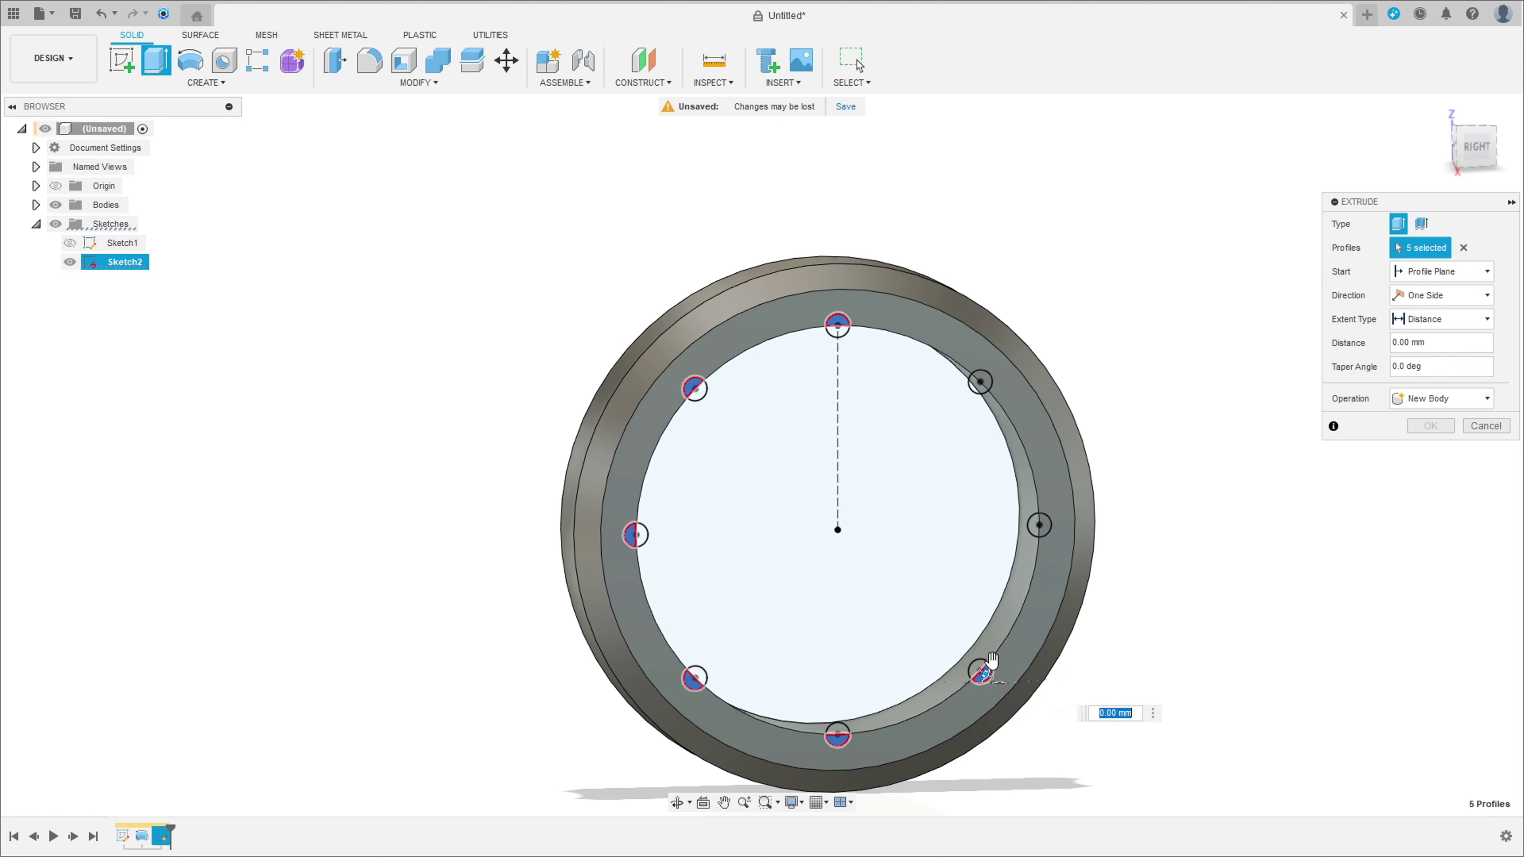
left_click(1041, 526)
left_click(981, 381)
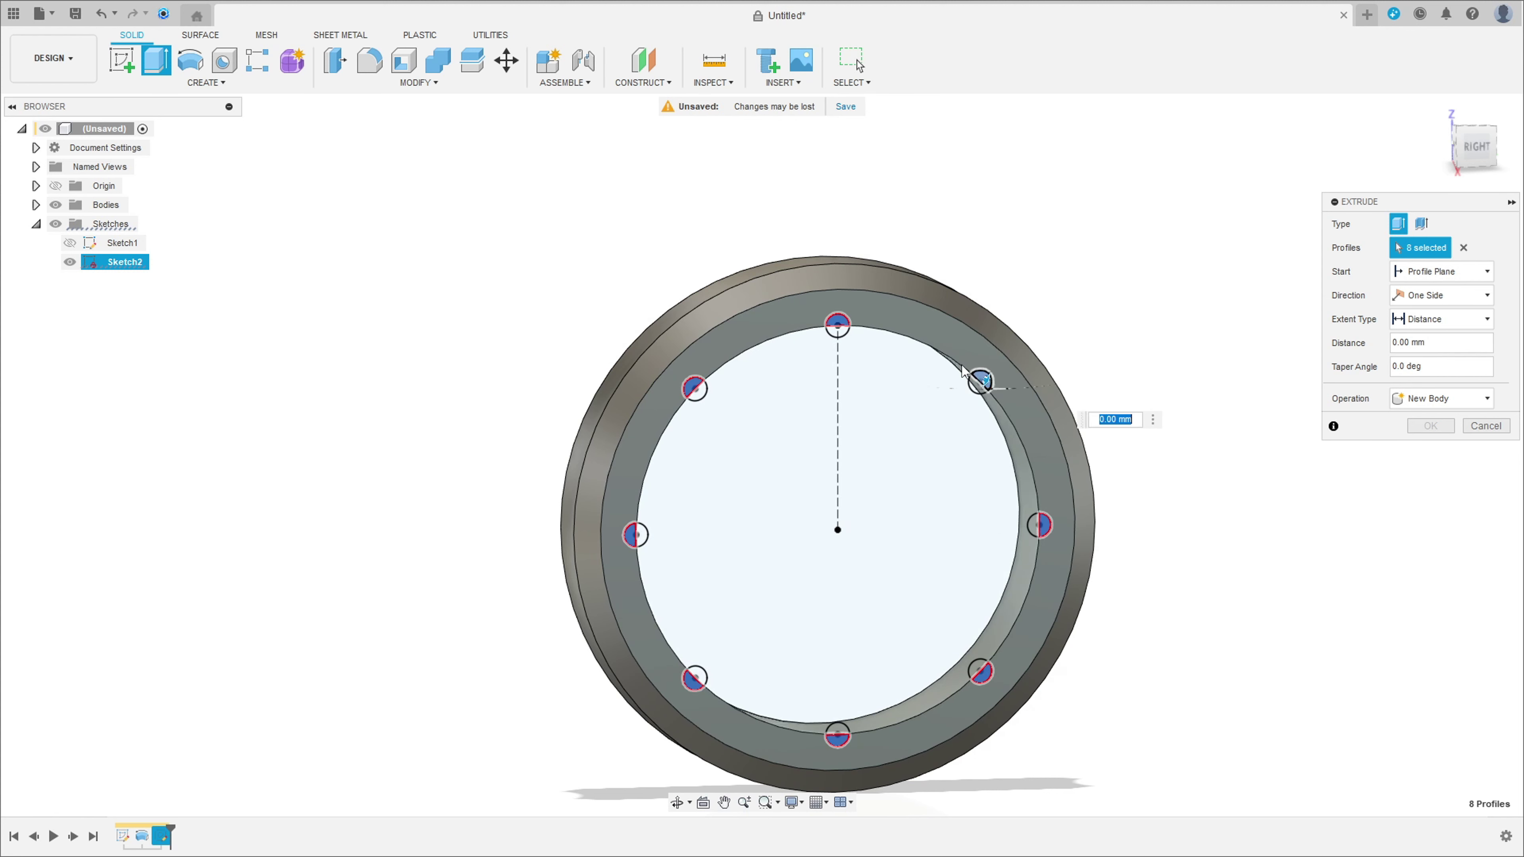
middle_click_drag(923, 378, 1008, 393, "shift")
left_click_drag(960, 350, 901, 340)
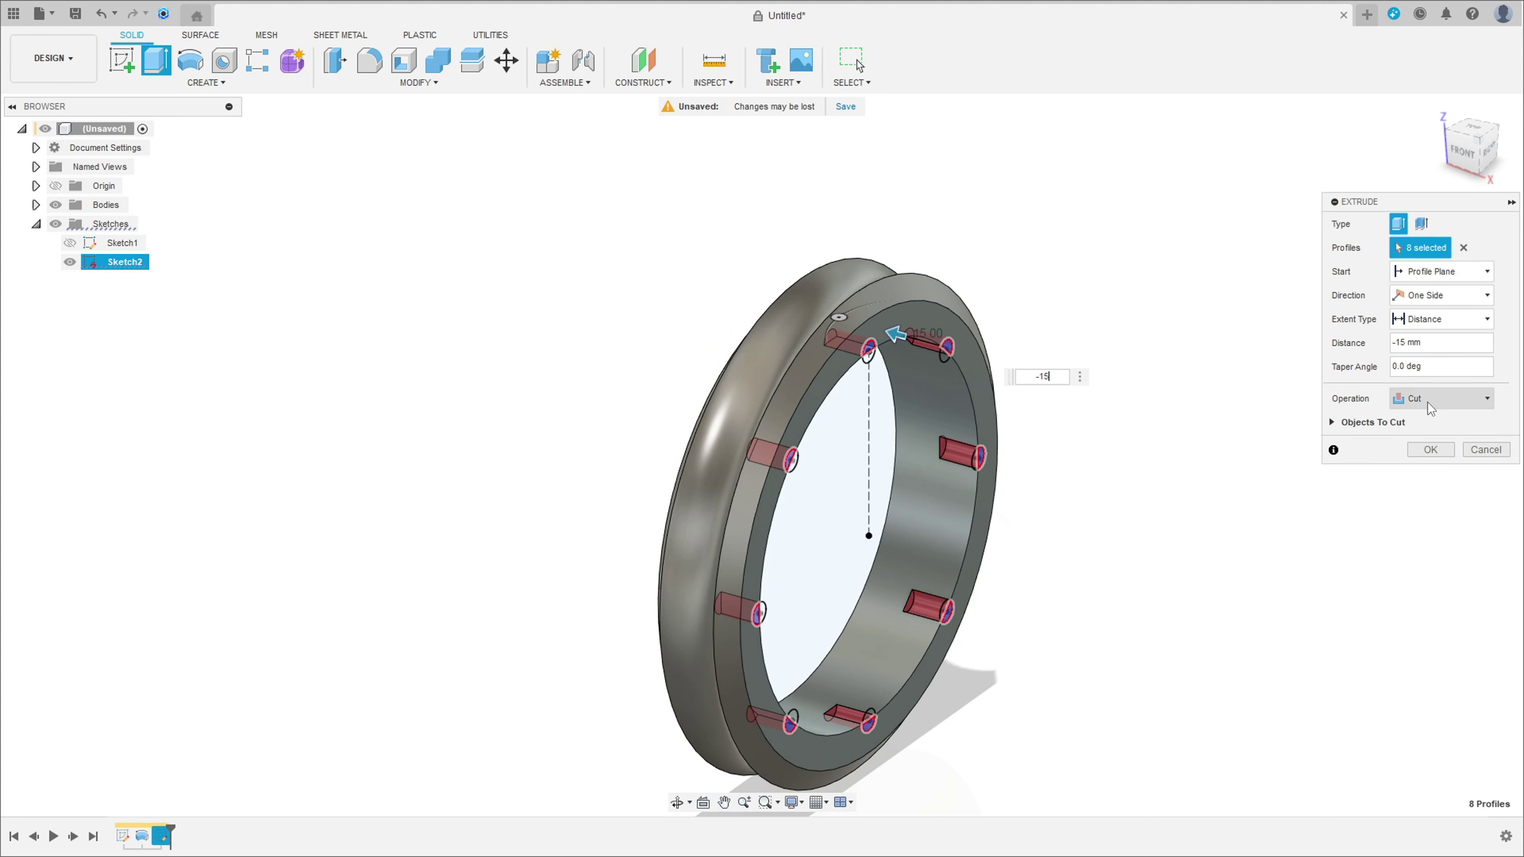
left_click(1404, 342)
left_click(1430, 449)
middle_click_drag(1275, 487, 1035, 422, "shift")
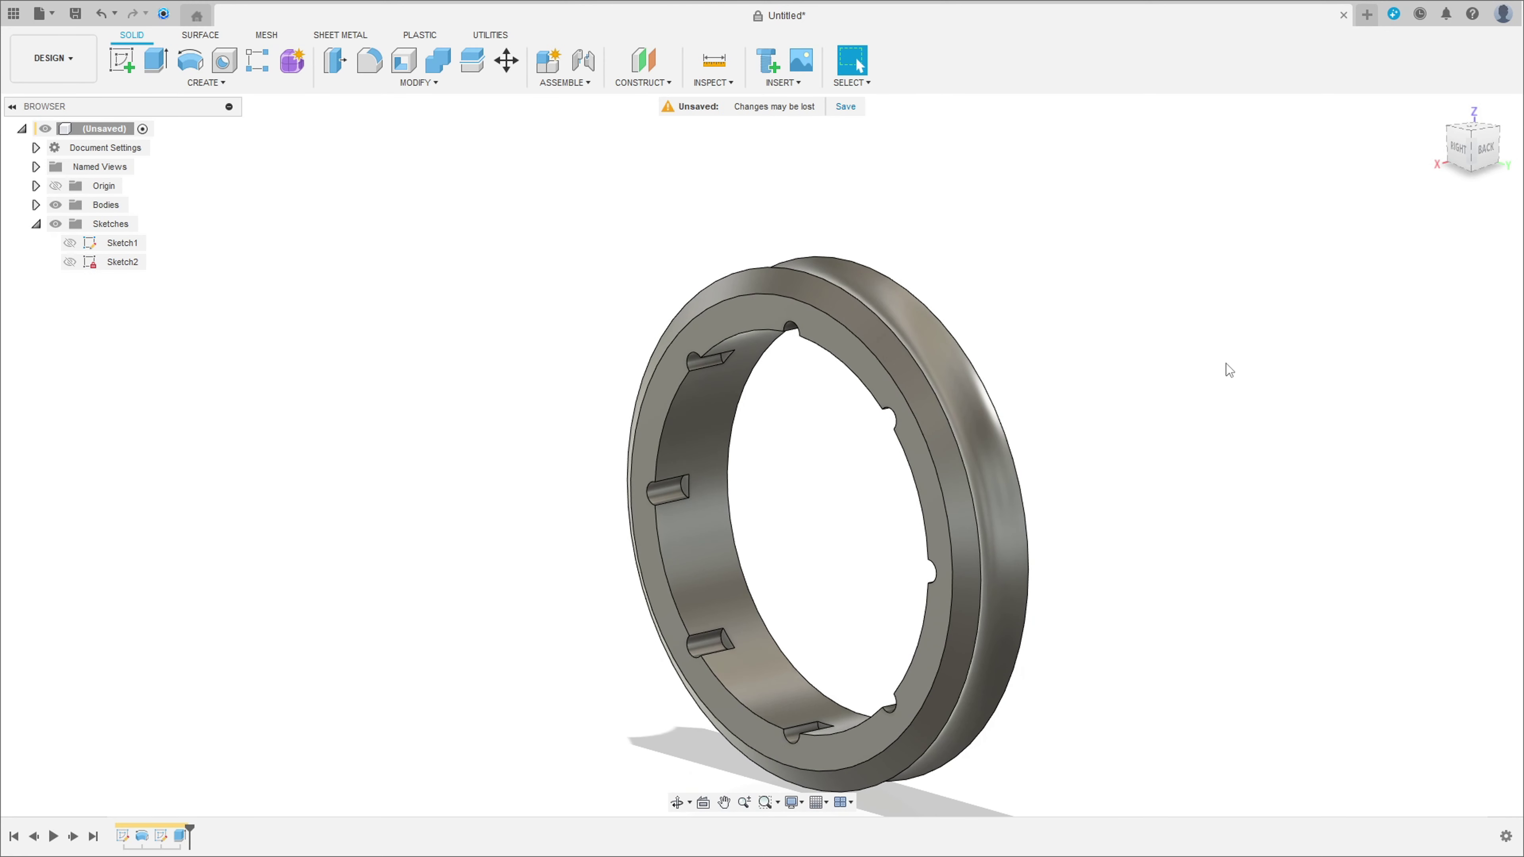
Step: Apply the Paint - Enamel Glossy (Black) appearance to the whole ring body
right_click(86, 130)
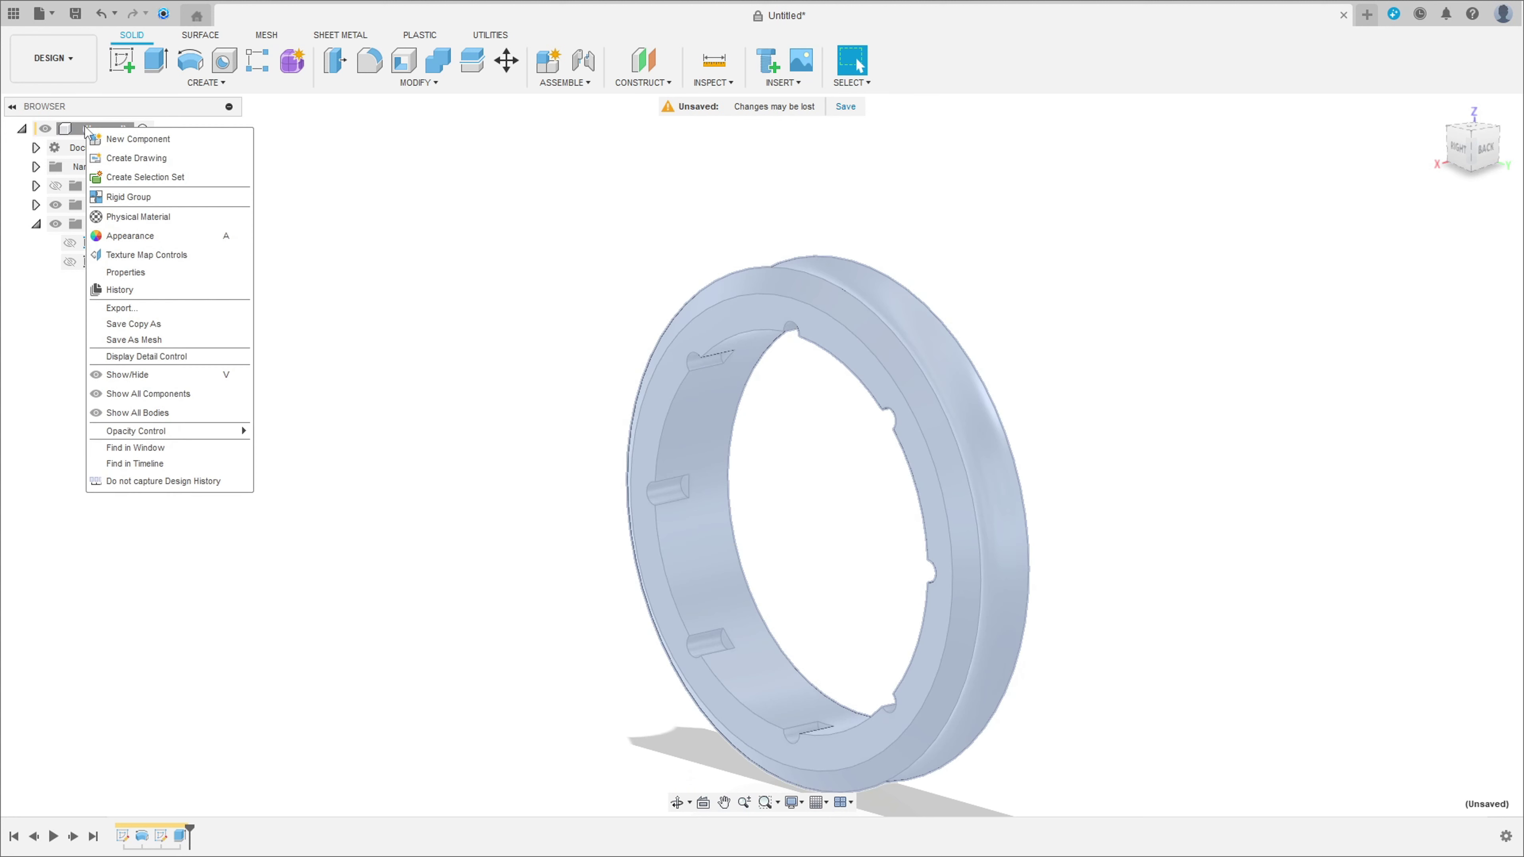
left_click(130, 236)
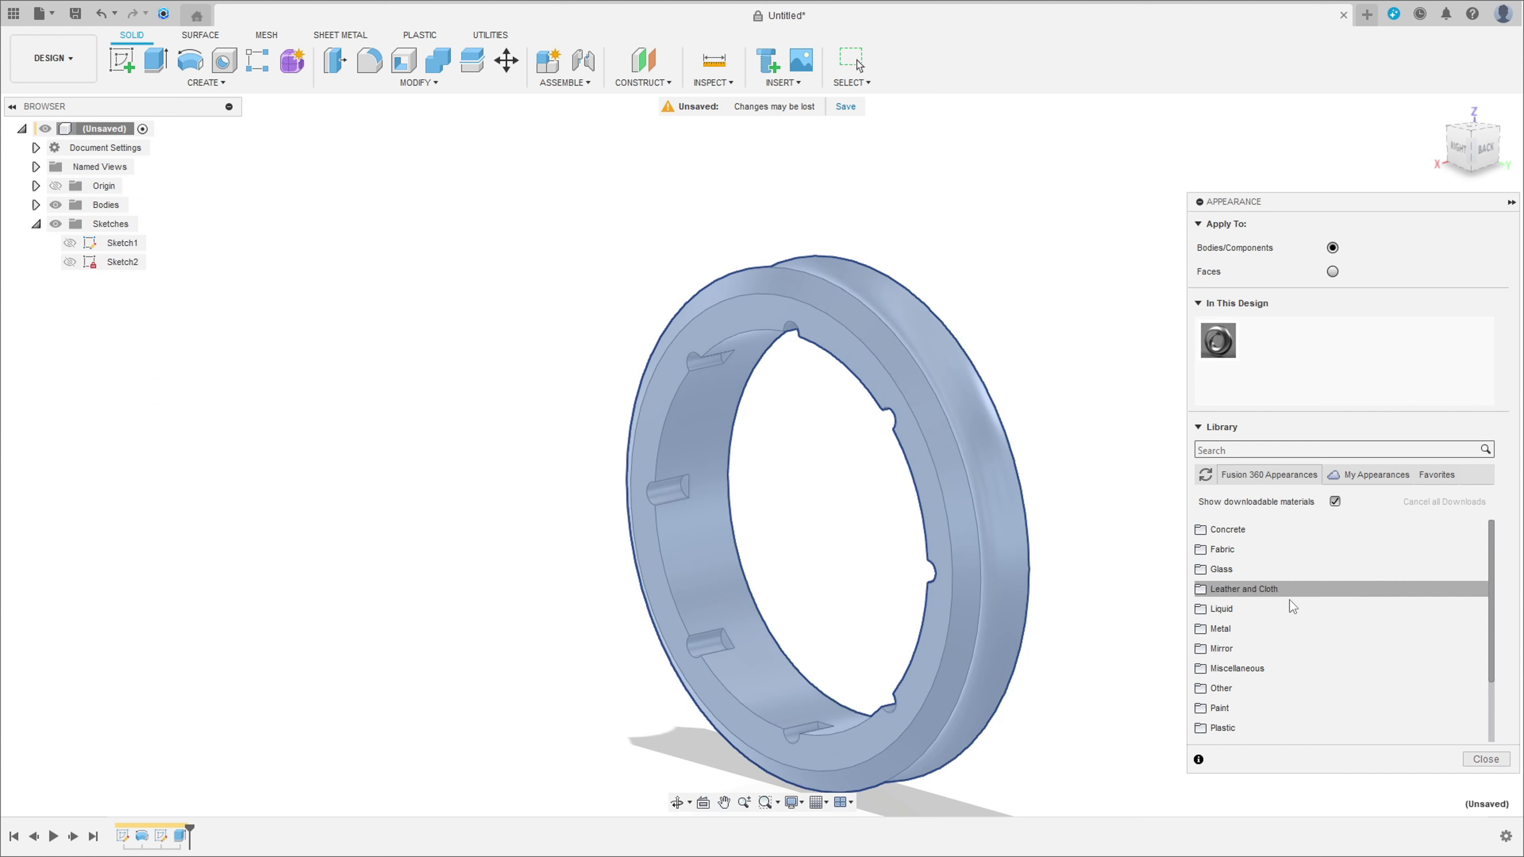
scroll(1284, 603, "down", 2)
scroll(1258, 607, "down", 1)
left_click(1243, 631)
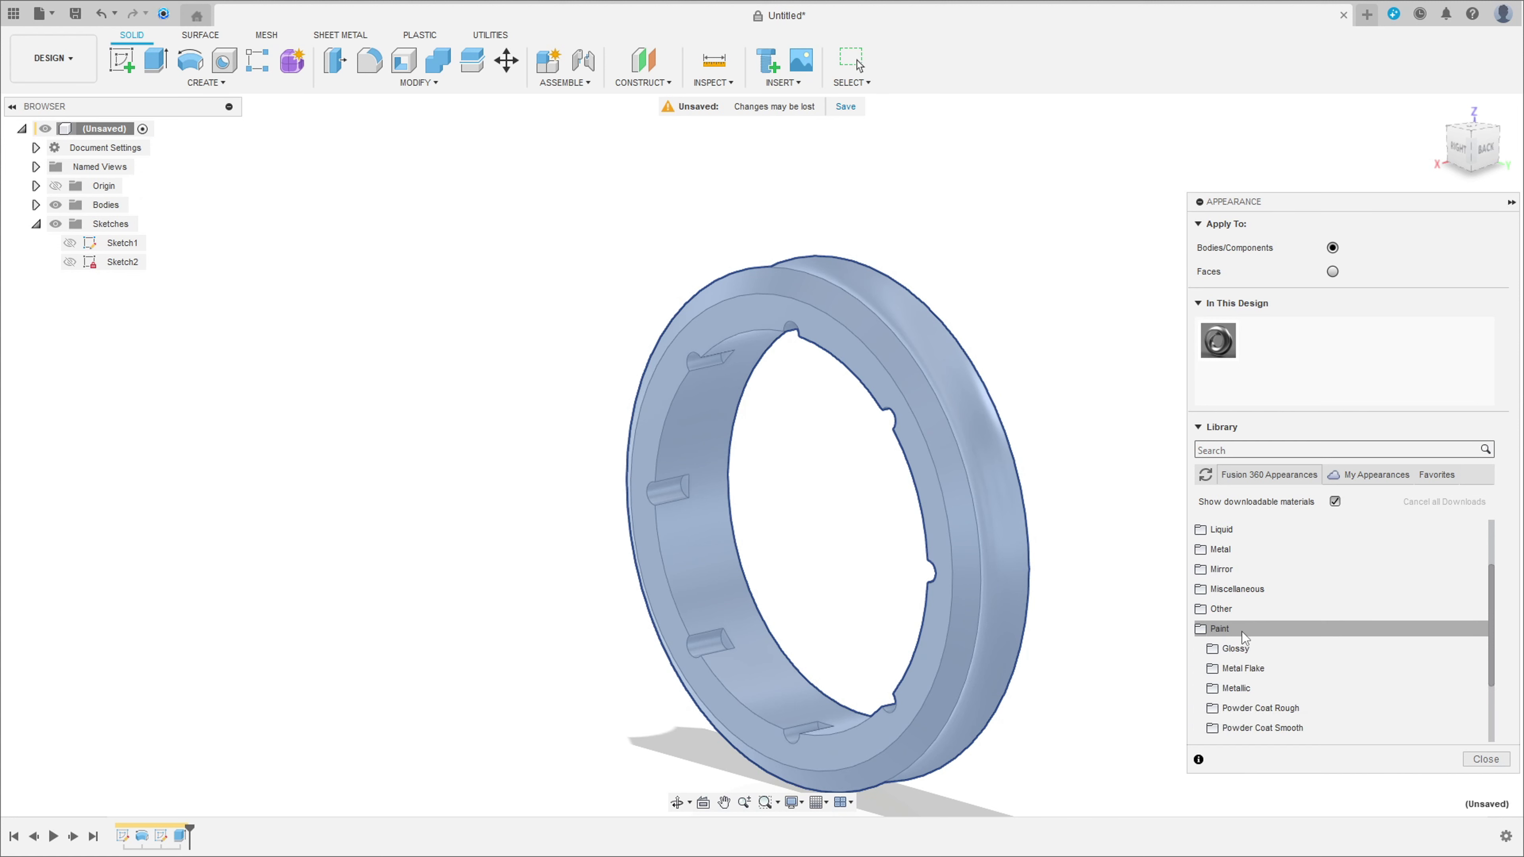
left_click(1235, 648)
scroll(1260, 645, "down", 3)
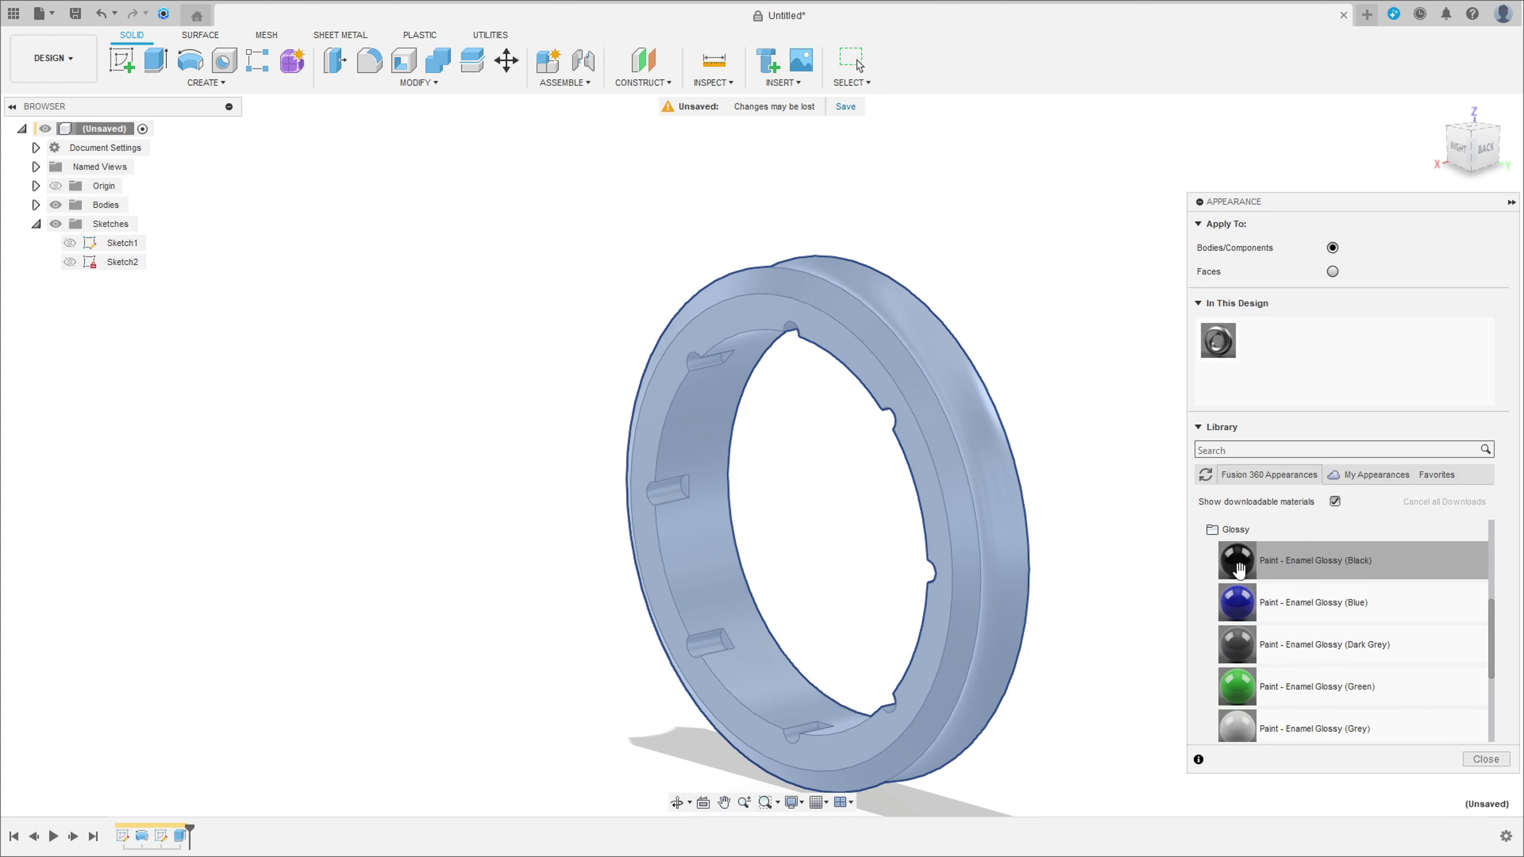
mouse_move(1237, 560)
left_mouse_down()
mouse_move(915, 494)
mouse_move(960, 491)
left_mouse_up()
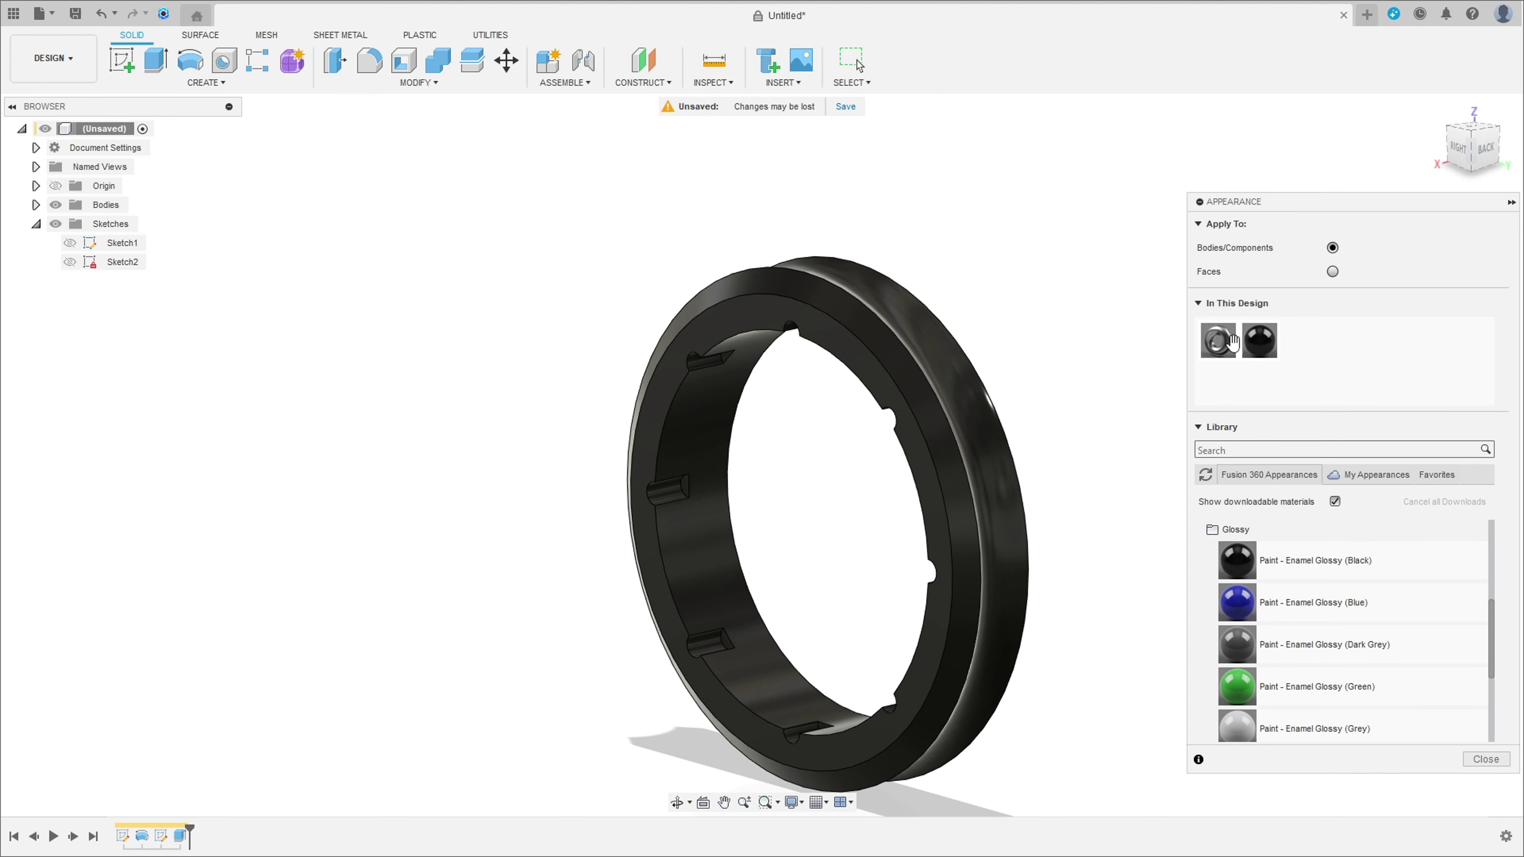
Step: Apply the Paint - Enamel Glossy (Yellow) appearance to only the concave outer groove face of the ring
middle_click_drag(1080, 474, 930, 442, "shift")
left_click(930, 443)
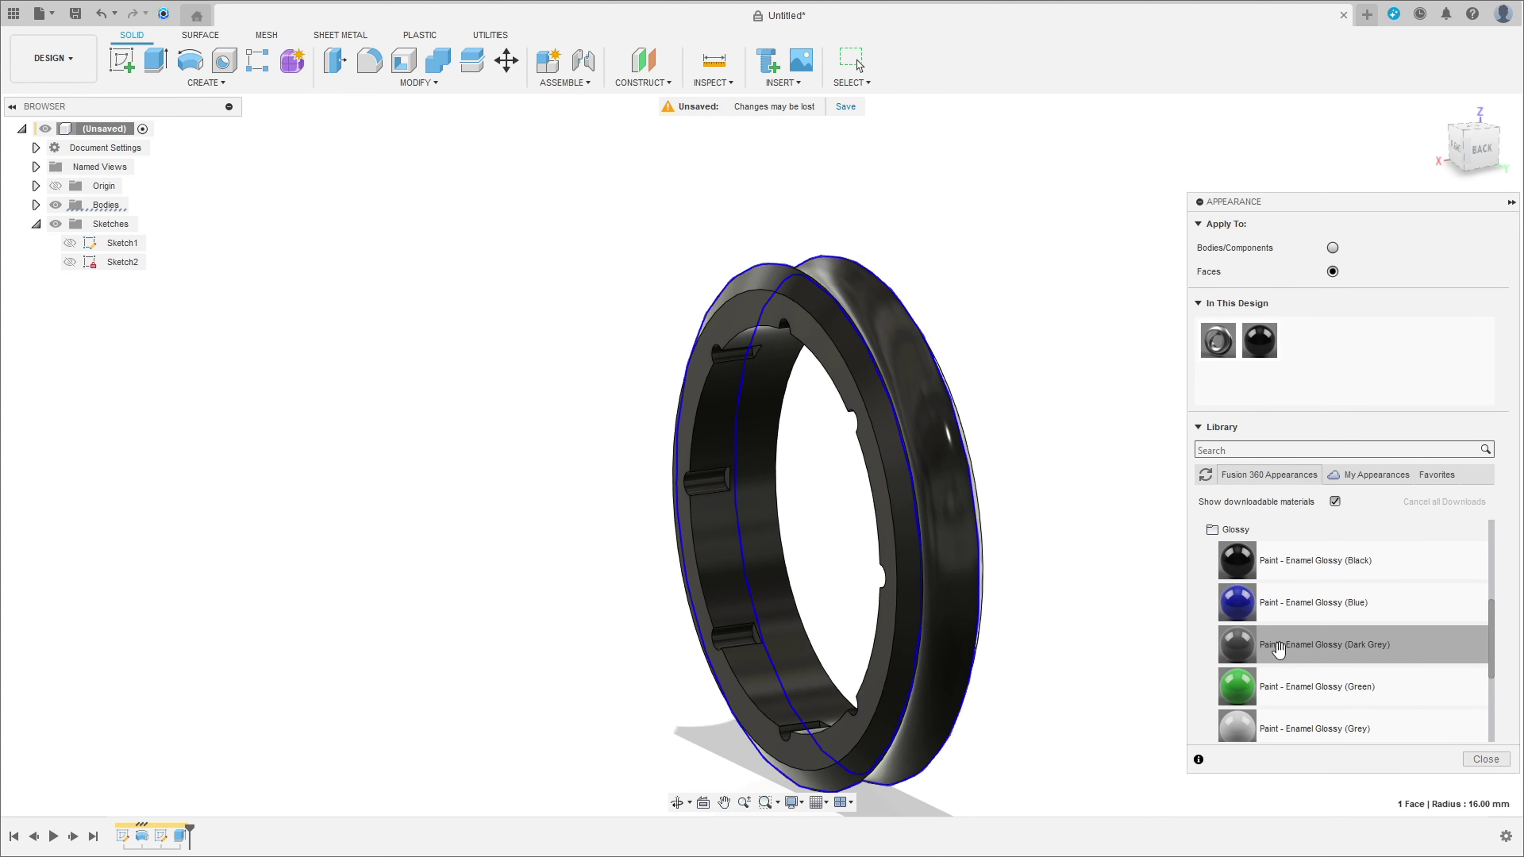
scroll(1237, 636, "down", 4)
left_click_drag(1237, 634, 945, 511)
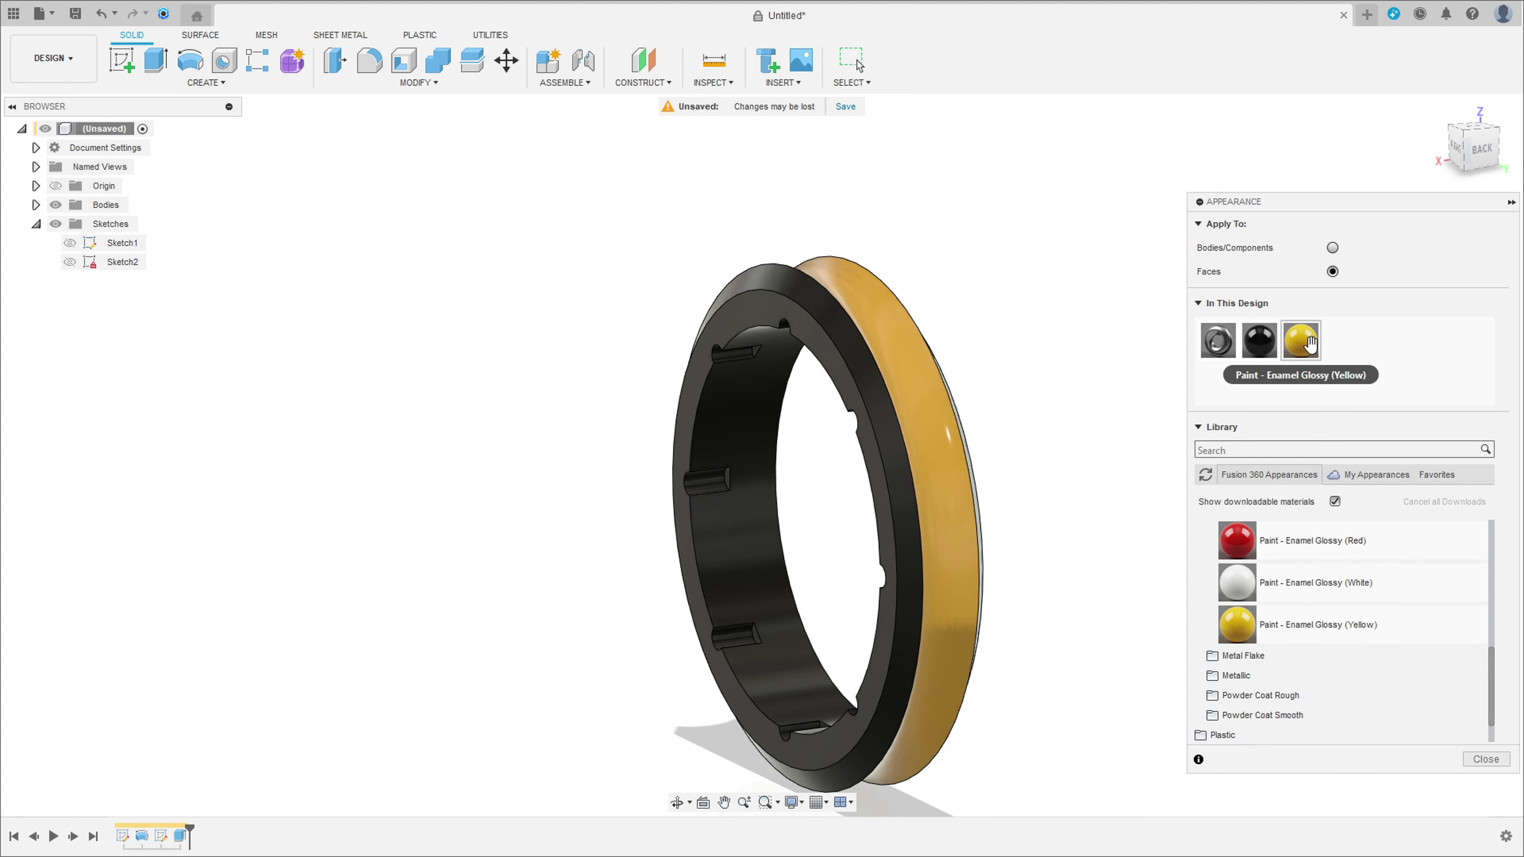
Step: Change the yellow enamel paint's colour to an orange-red of RGB 255, 91, 32
double_click(1305, 343)
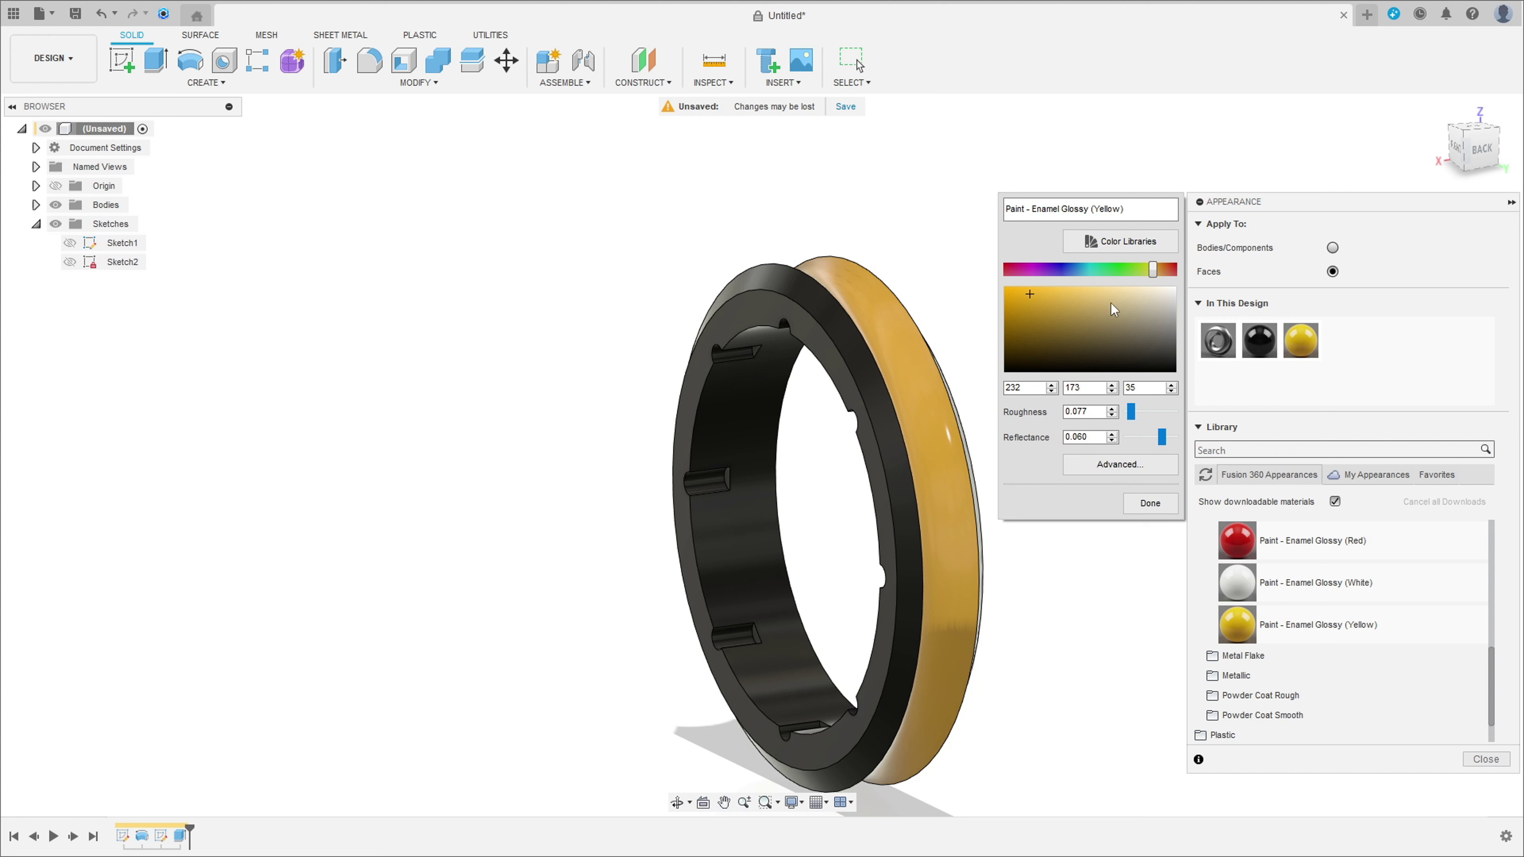
left_click_drag(1158, 278, 1164, 278)
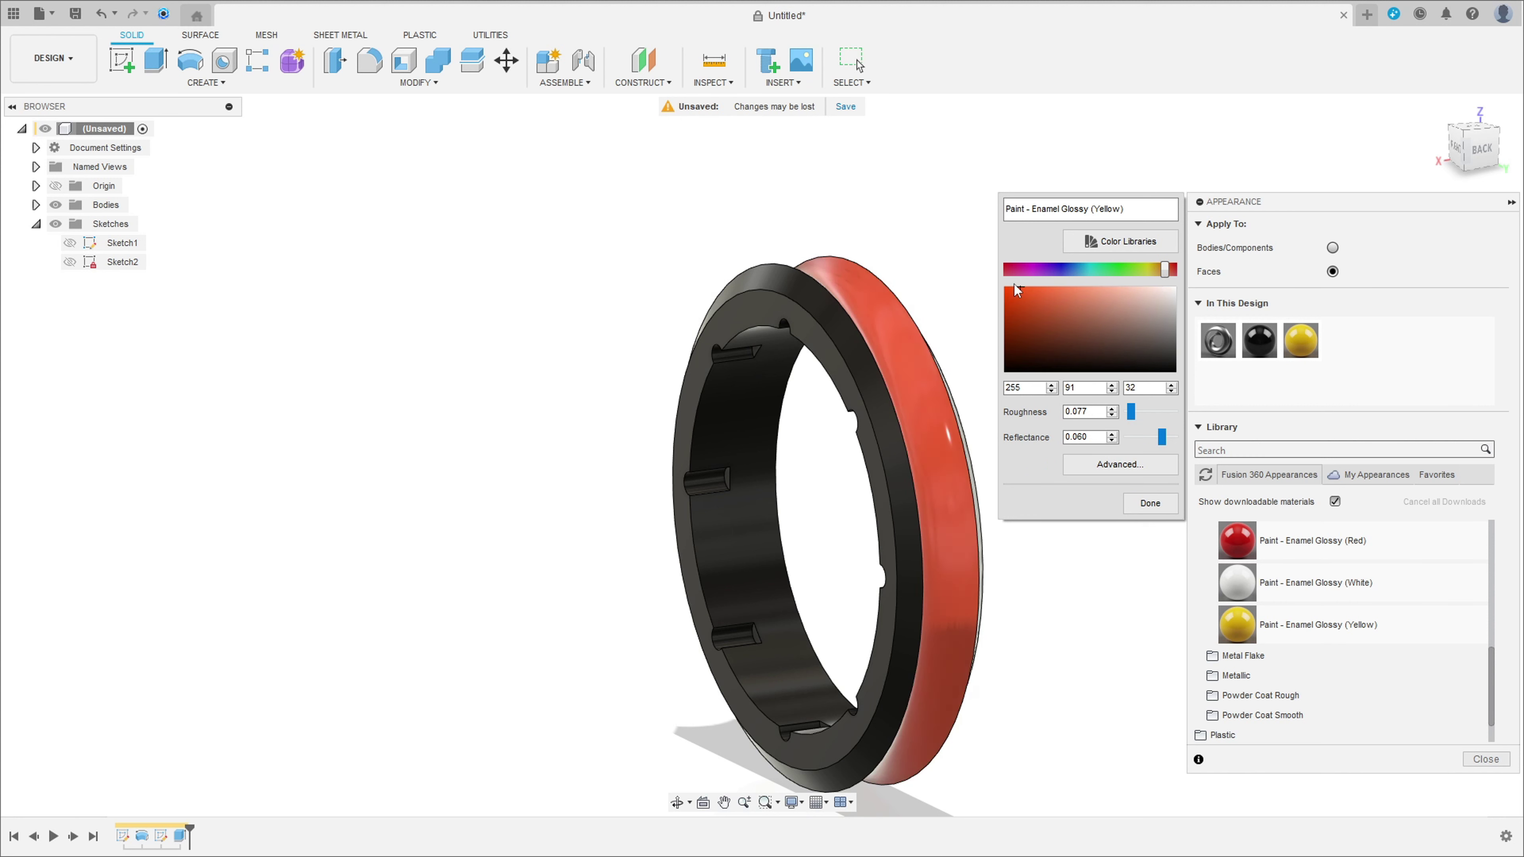
left_click(1148, 505)
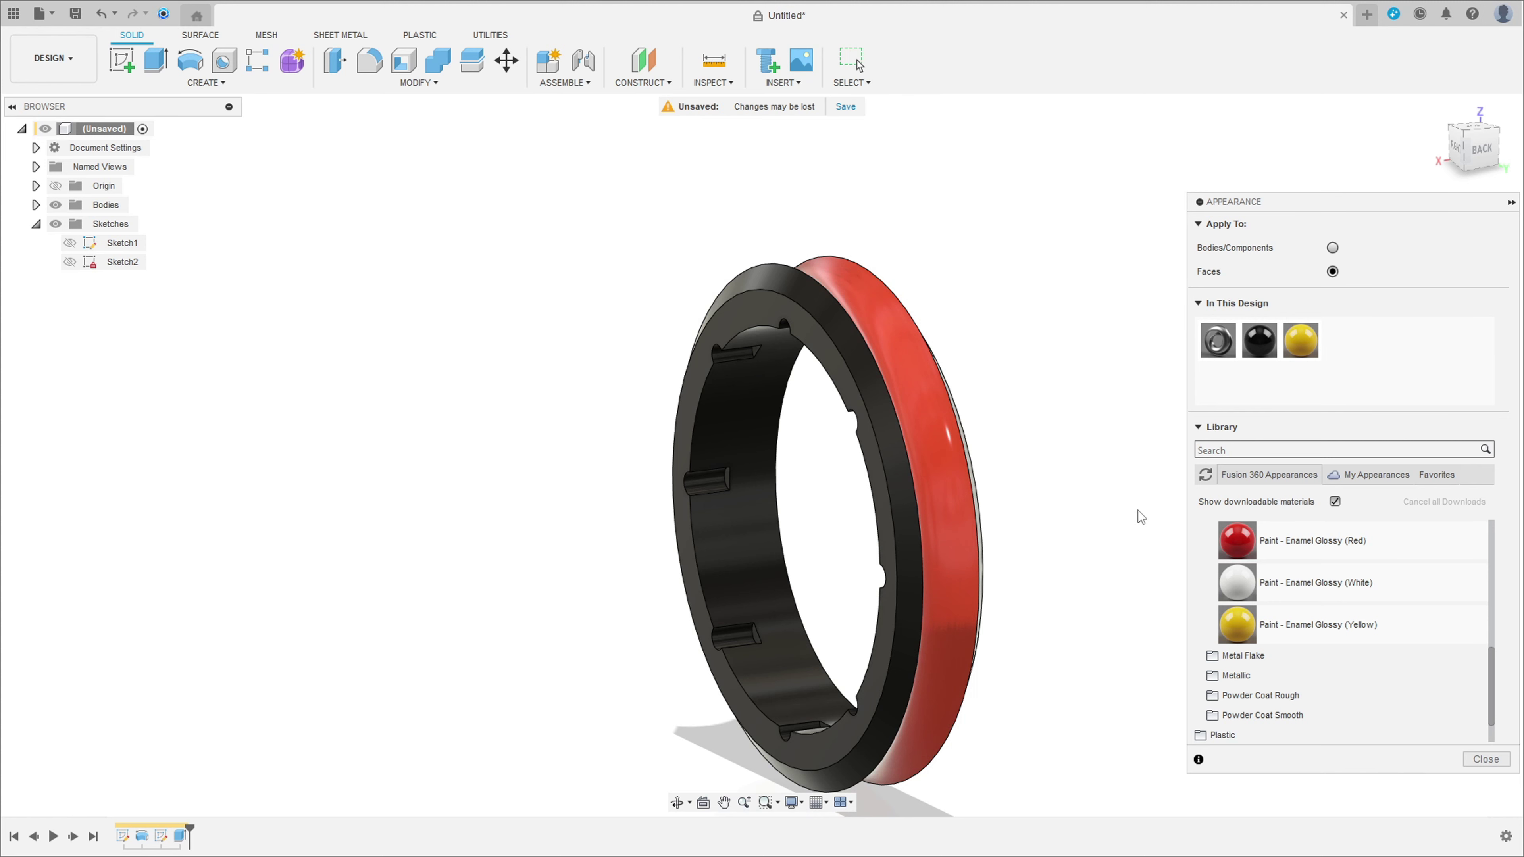
Step: Select the curved walls and flat end faces of three neighbouring notches on one side of the ring's inner edge
middle_click_drag(913, 559, 973, 558, "shift")
scroll(687, 574, "up", 4)
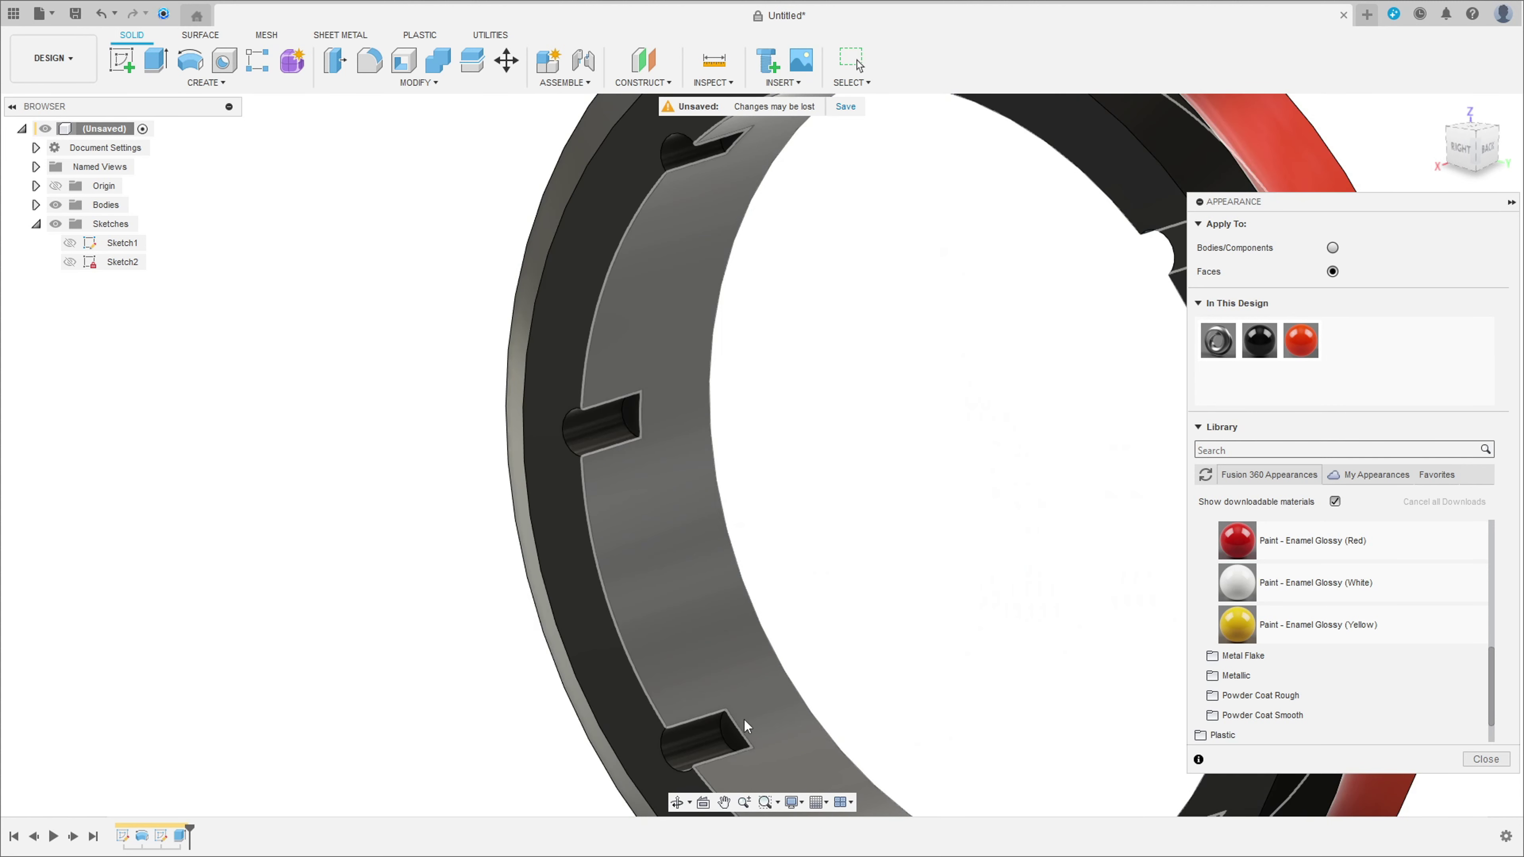
left_click(736, 742)
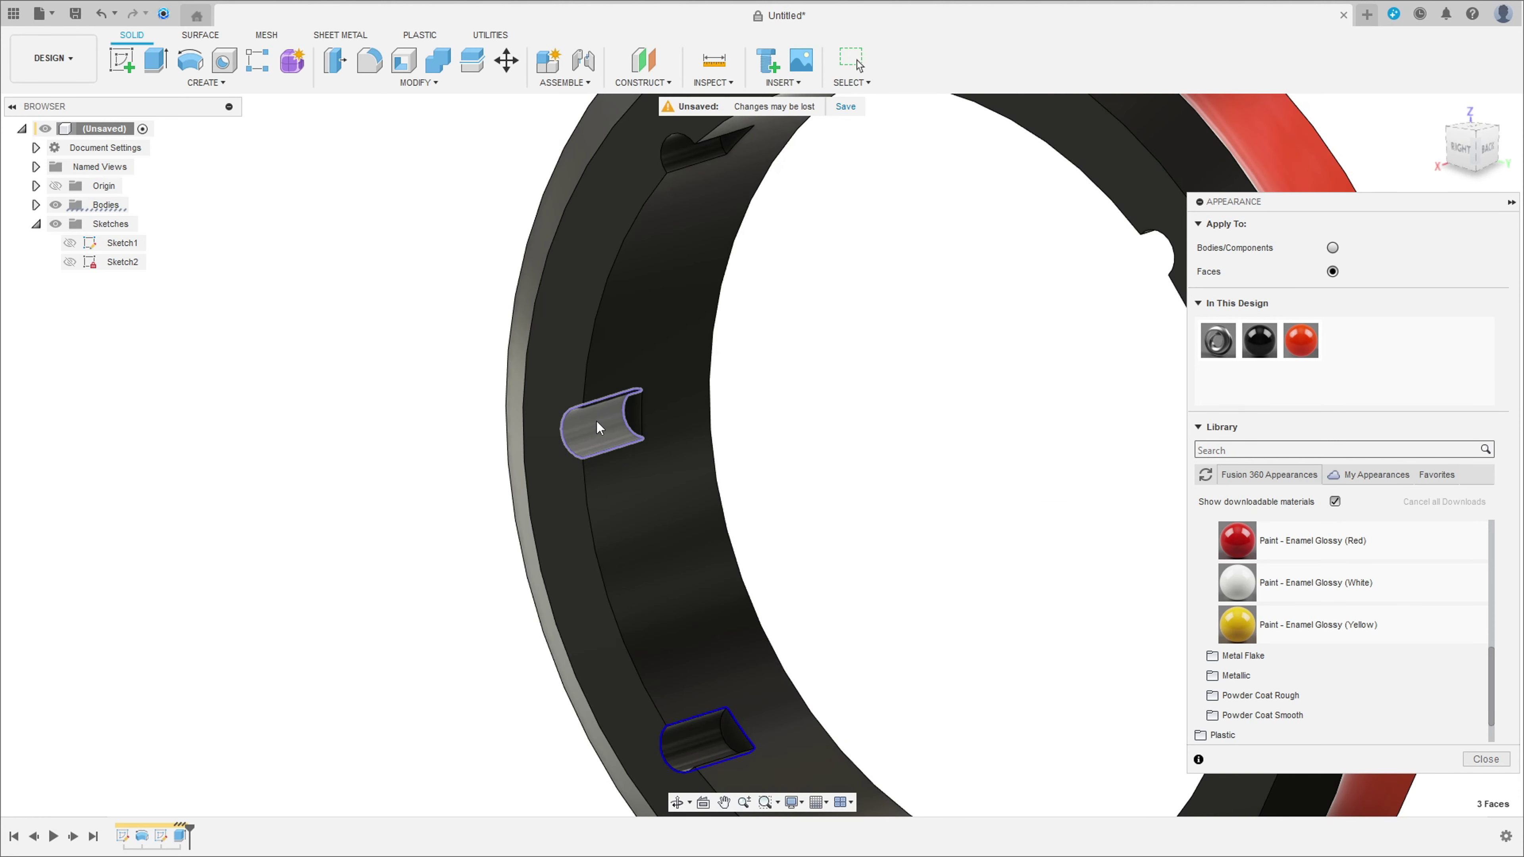
left_click(636, 418)
left_click(637, 419, "ctrl")
middle_click_drag(761, 333, 799, 540)
middle_click_drag(743, 363, 744, 333, "shift")
left_click(744, 330, "ctrl")
left_click(772, 344, "ctrl")
Step: Add the faces of the notch at the top of the ring and its unselected neighbour to the face selection
middle_click_drag(1006, 357, 723, 323, "shift")
double_click(789, 182, "ctrl")
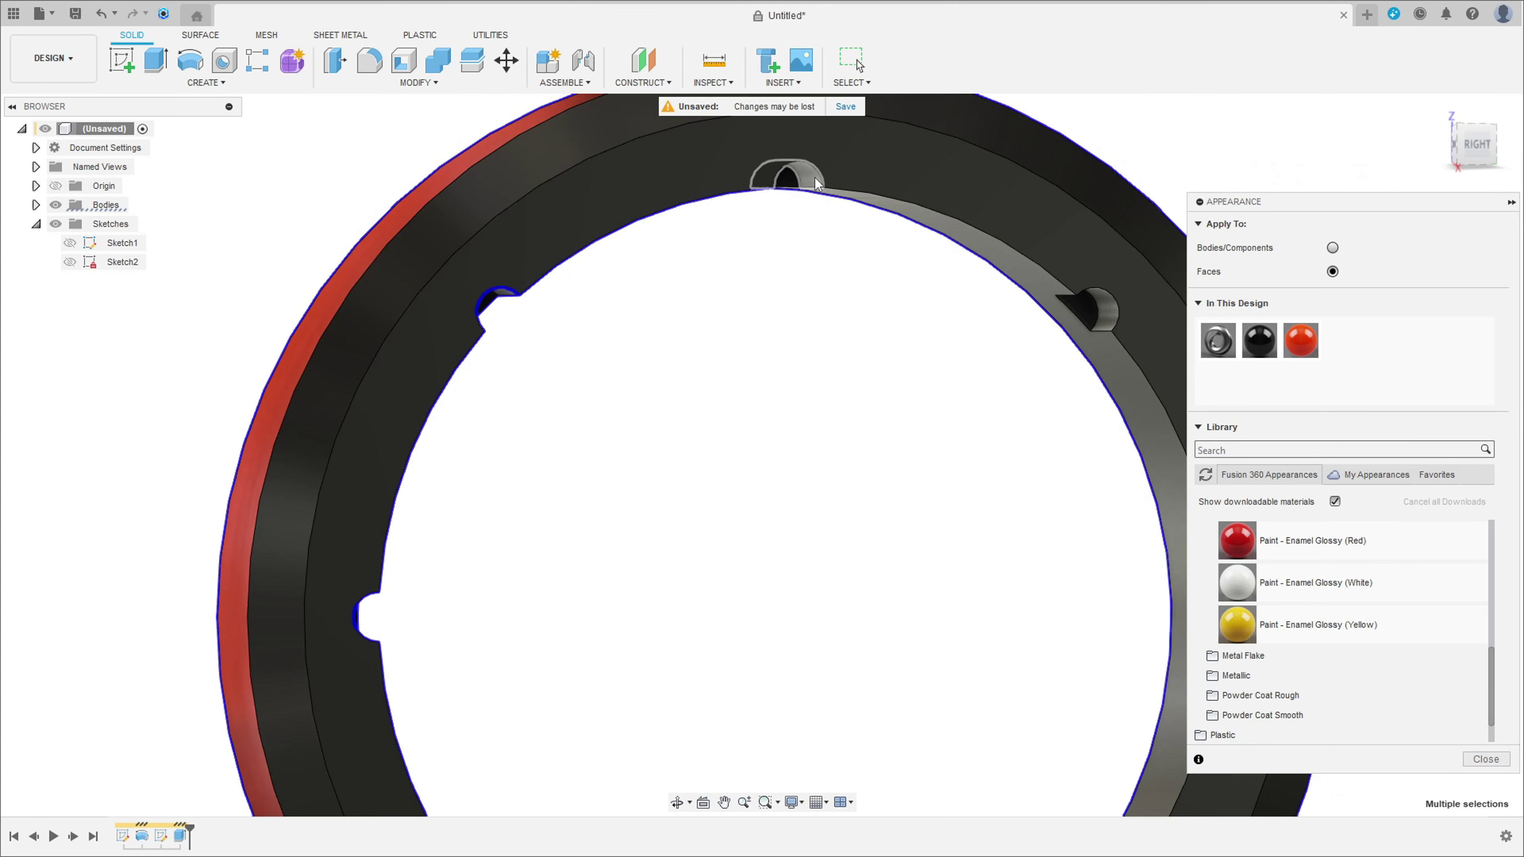
left_click(807, 179, "ctrl")
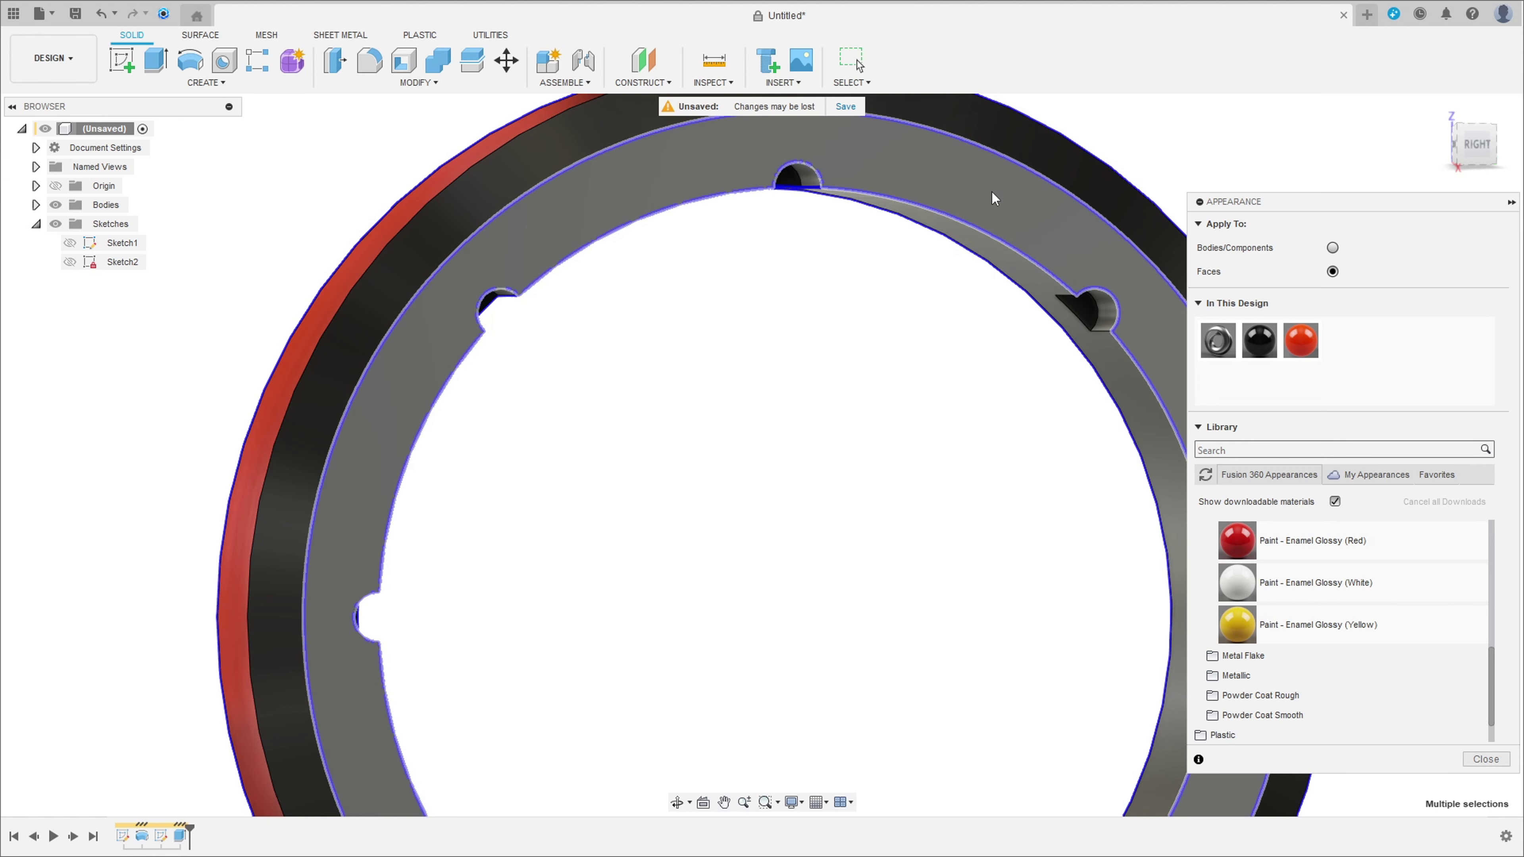
left_click(1106, 312, "ctrl")
scroll(1095, 509, "down", 3)
middle_click_drag(1058, 511, 900, 455)
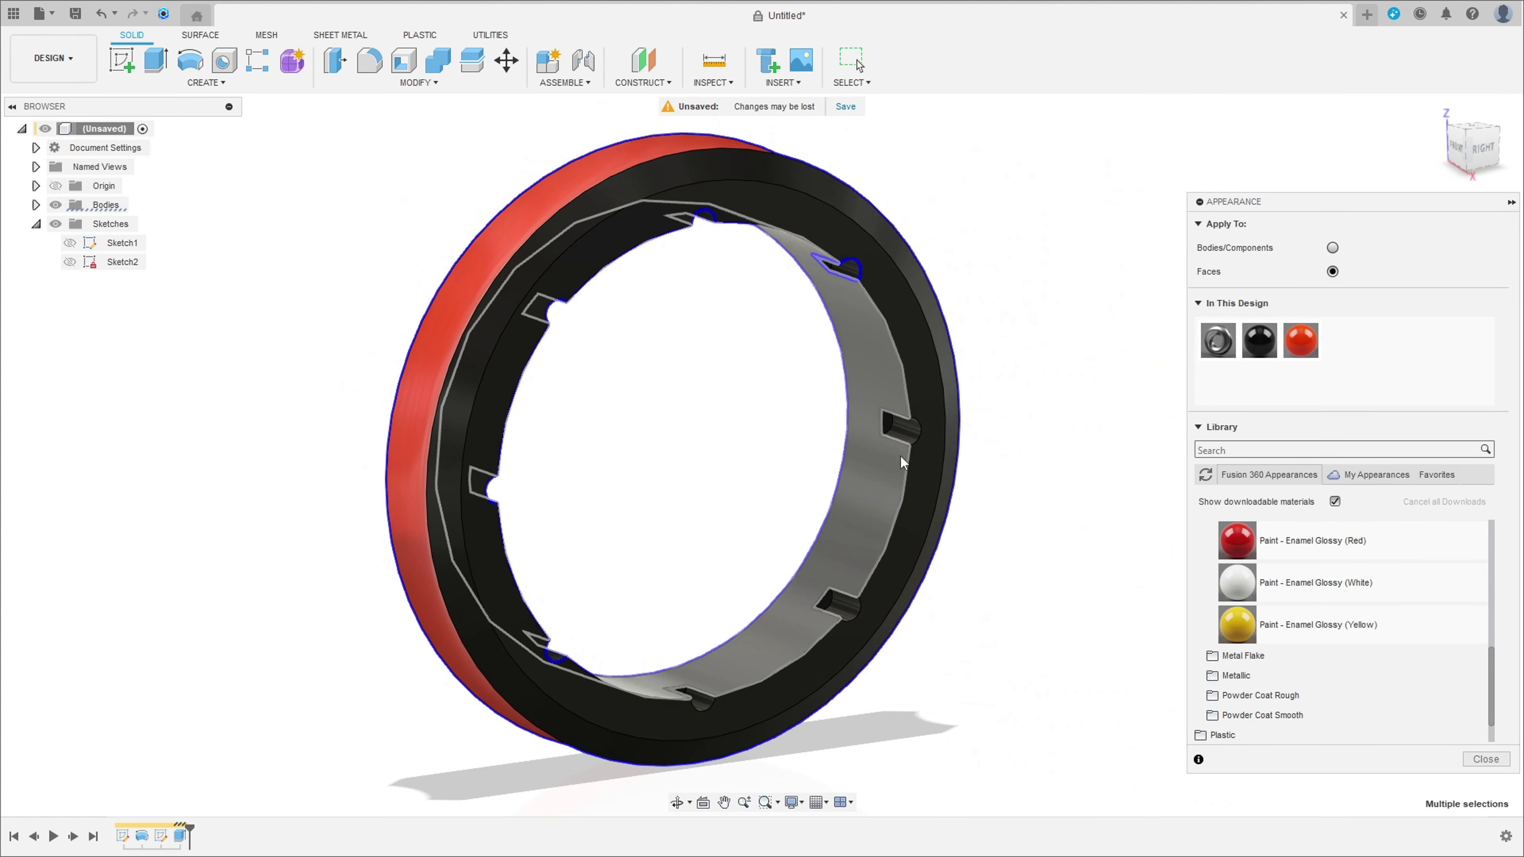
Step: Add the curved walls and end faces of the next two notches down the ring's inner edge to the selection
scroll(911, 408, "up", 5)
left_click(901, 404, "ctrl")
left_click(877, 393, "ctrl")
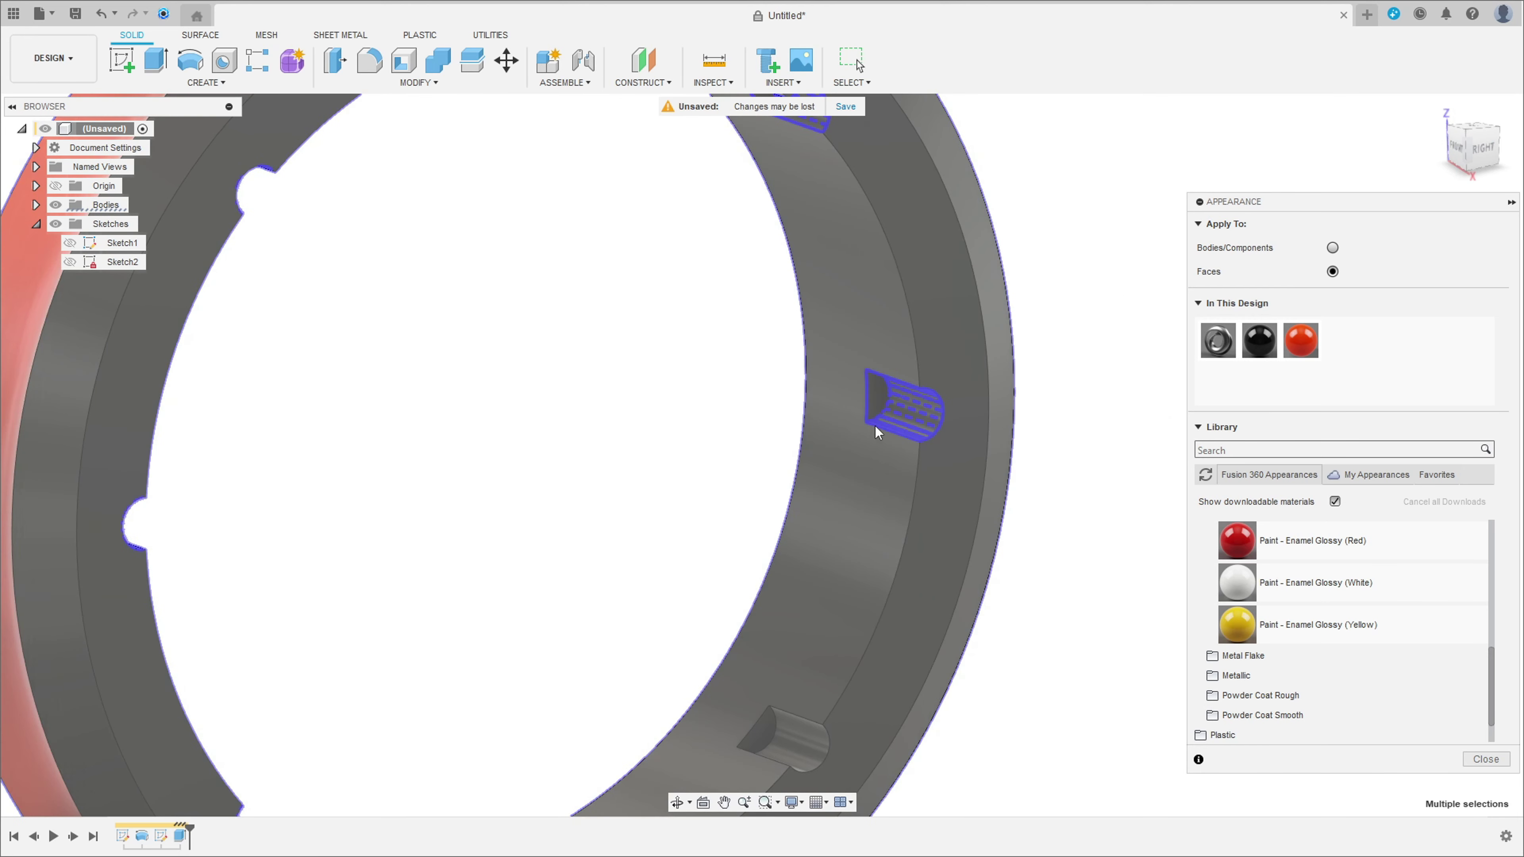
middle_click_drag(802, 704, 811, 539)
left_click(803, 573, "ctrl")
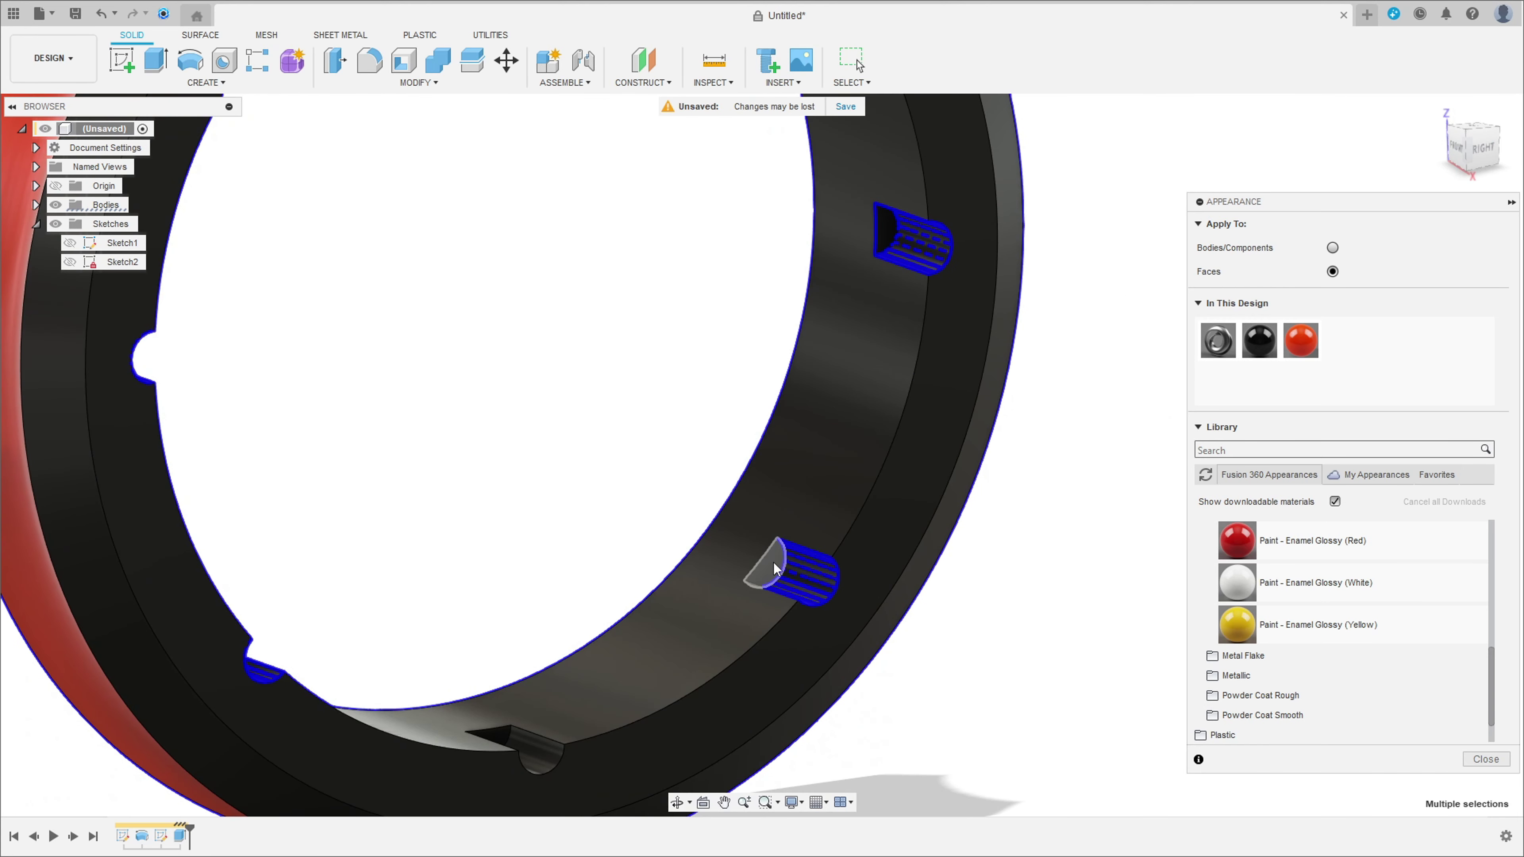
left_click(772, 561, "ctrl")
Step: Add the bottom notch's two faces to the selection and apply Paint - Enamel Glossy (Yellow) to all selected notch faces
middle_click_drag(723, 627, 822, 455)
middle_click_drag(823, 455, 542, 574, "shift")
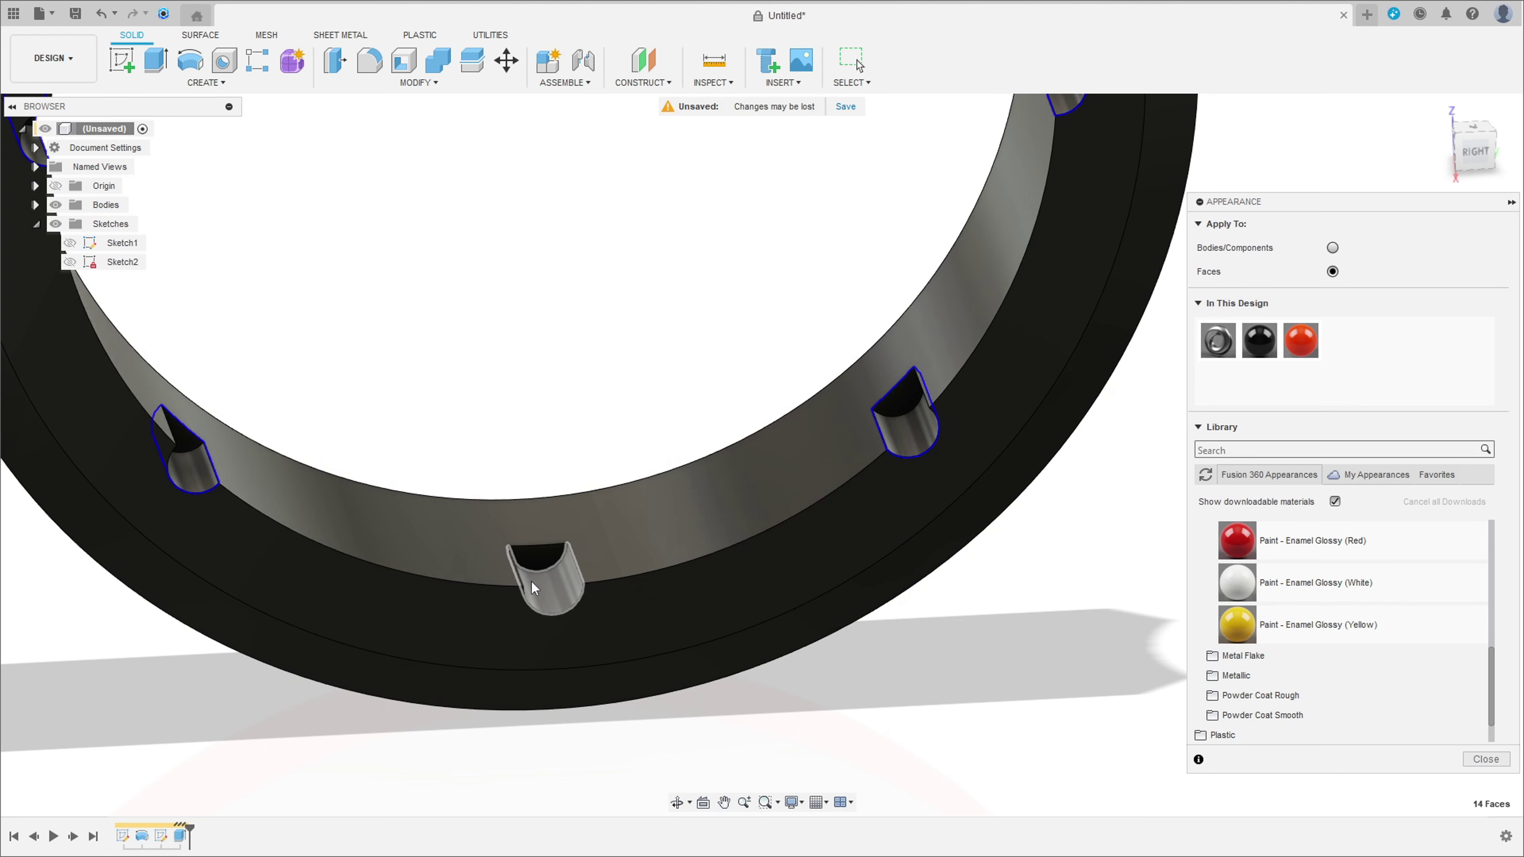
left_click(549, 597, "ctrl")
left_click(544, 561, "ctrl")
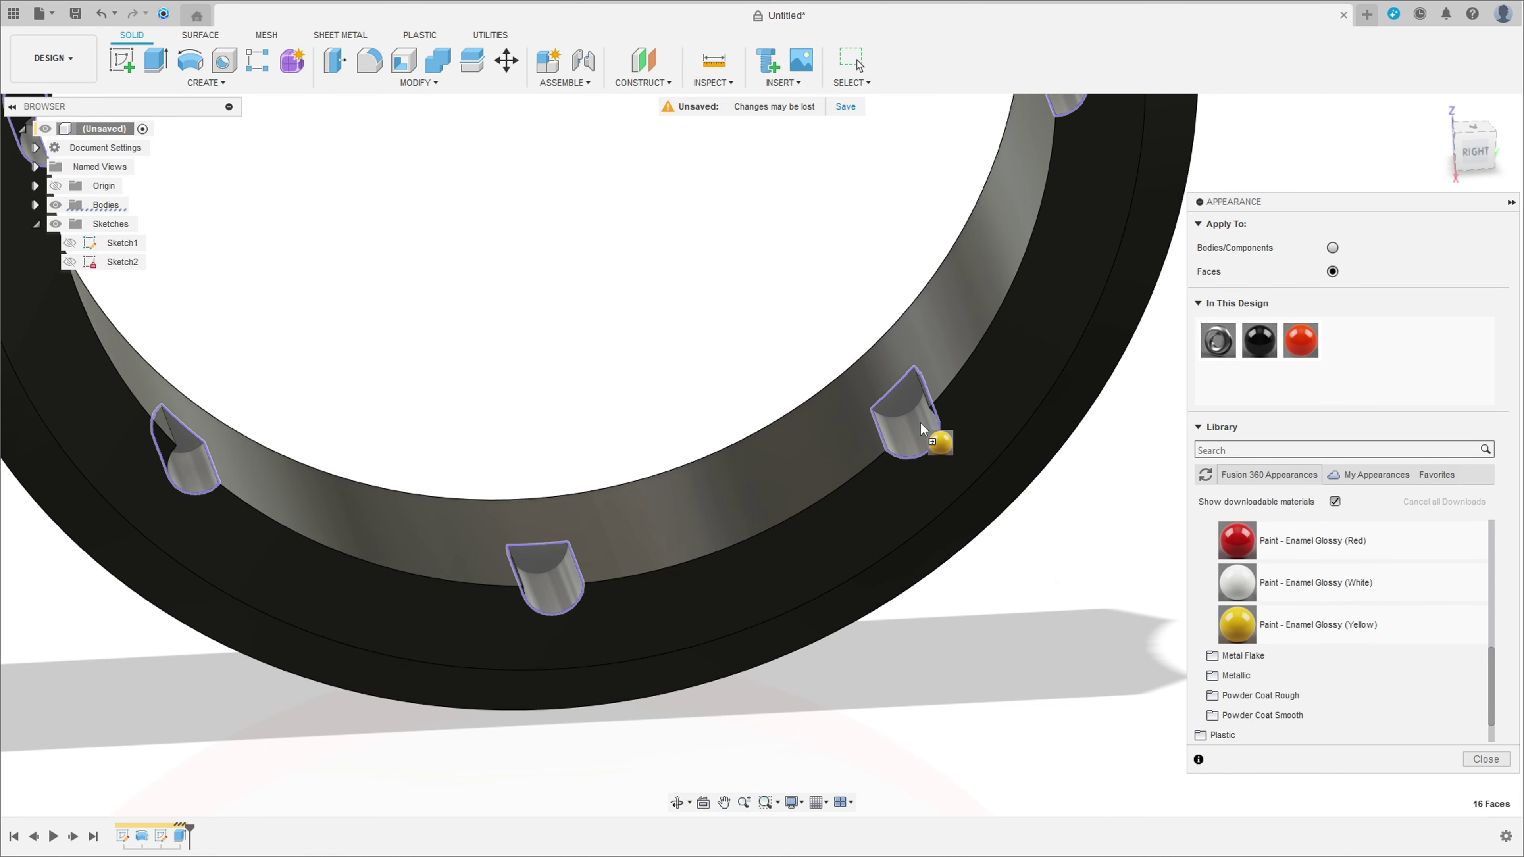
left_click_drag(920, 423, 920, 423)
mouse_move(920, 423)
middle_mouse_down("shift")
mouse_move(955, 532)
mouse_move(1012, 311)
mouse_move(957, 237)
mouse_move(1112, 289)
mouse_move(956, 348)
mouse_move(960, 384)
mouse_move(862, 454)
middle_mouse_up("shift")
scroll(955, 345, "down", 3)
middle_click_drag(1331, 167, 606, 231, "shift")
key("Escape")
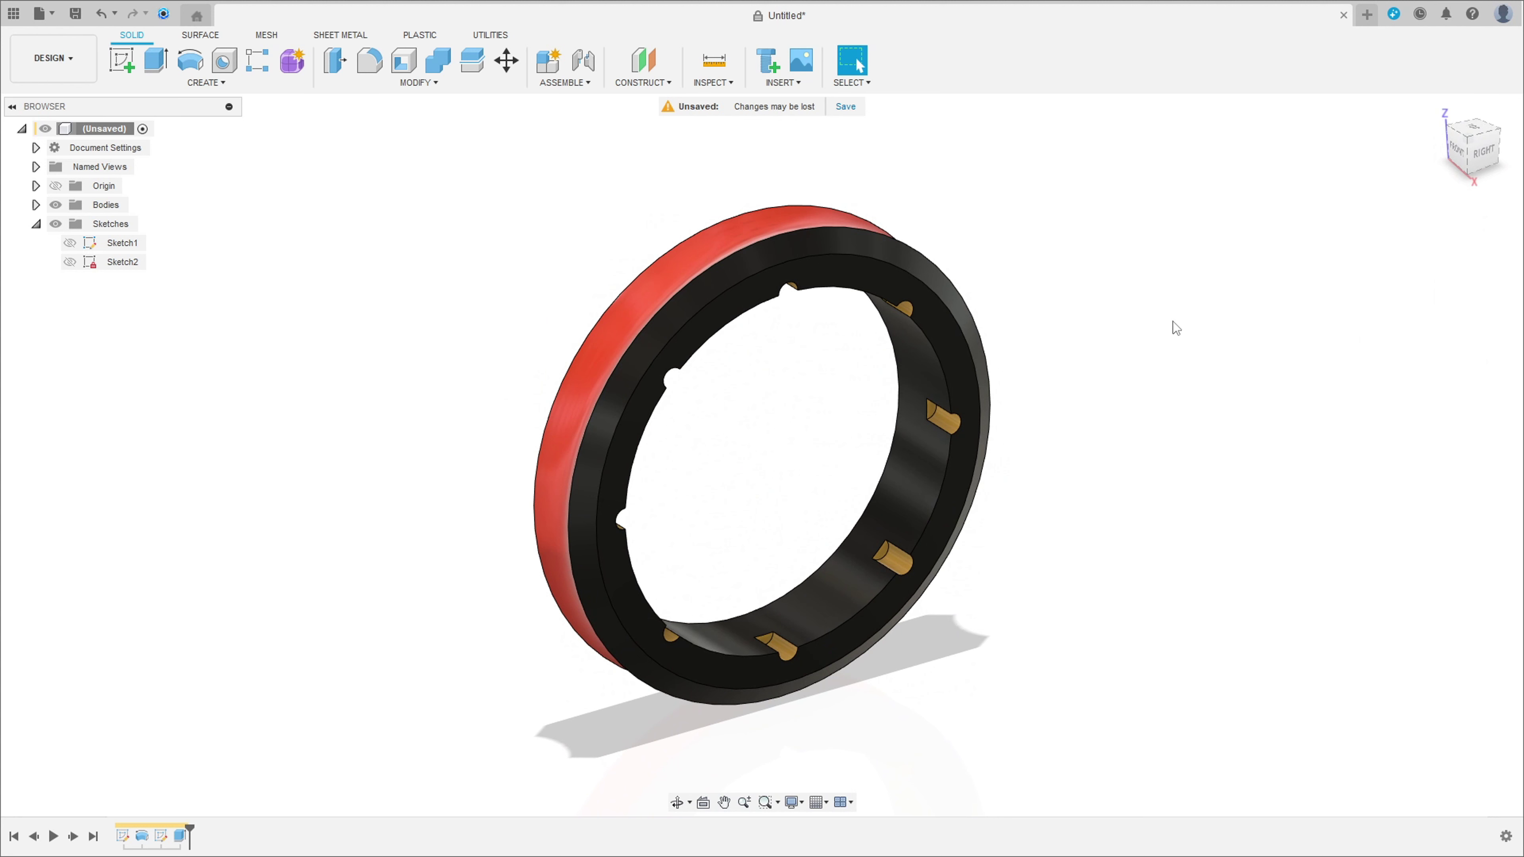